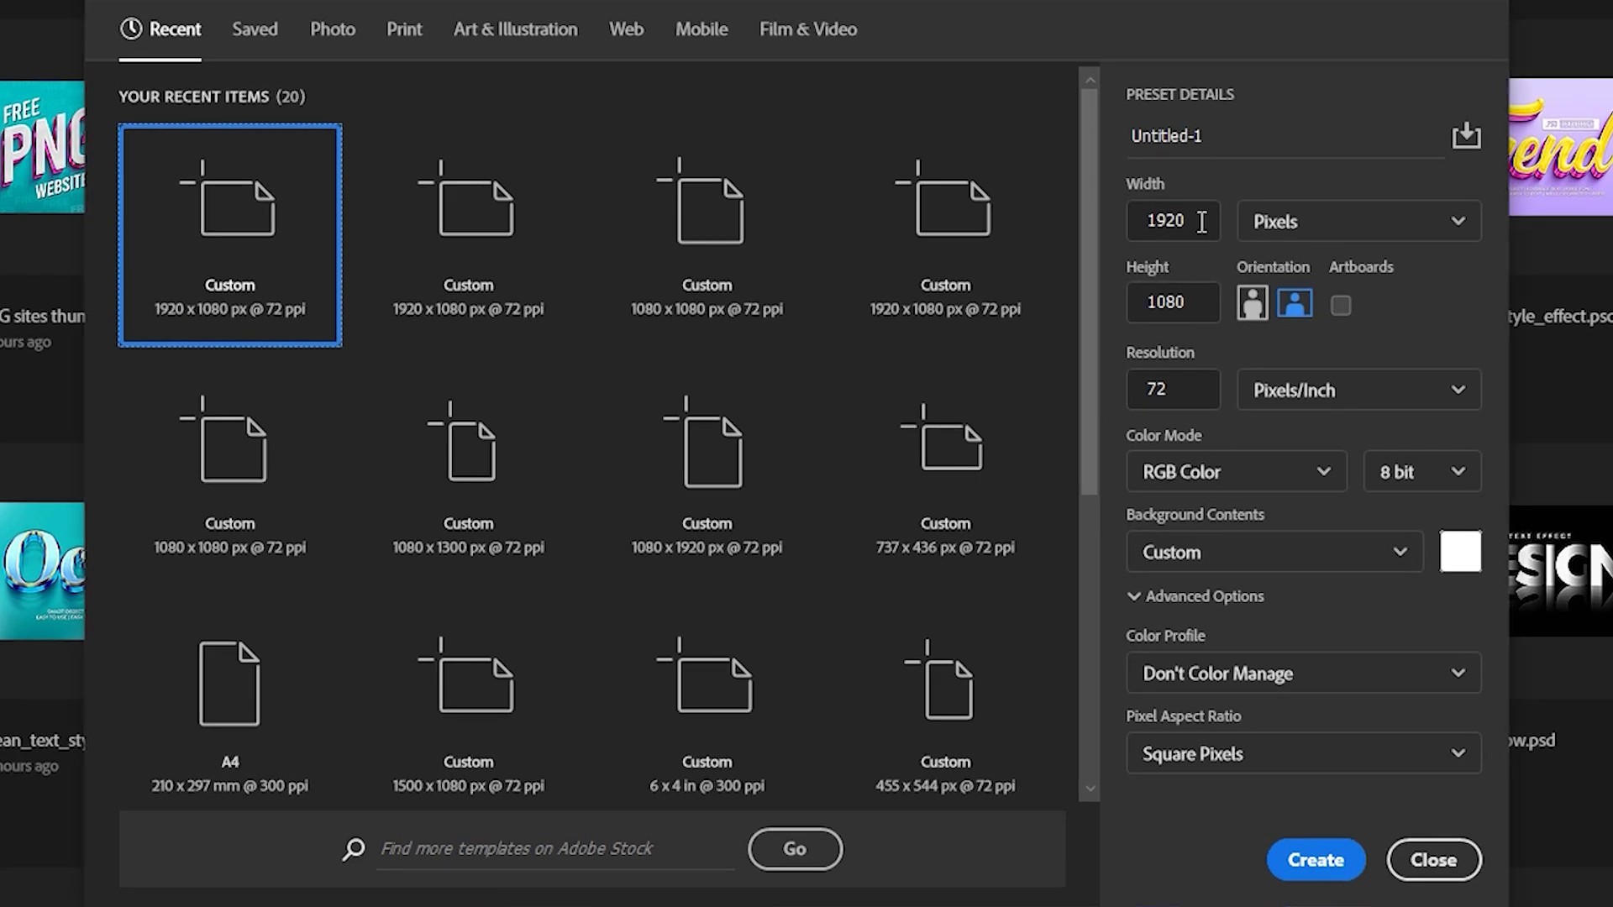
Confirm the 1080 px height and create the blank 1920 × 1080, 72 ppi document.
{"action": "left_click", "coordinate": [1198, 302]}
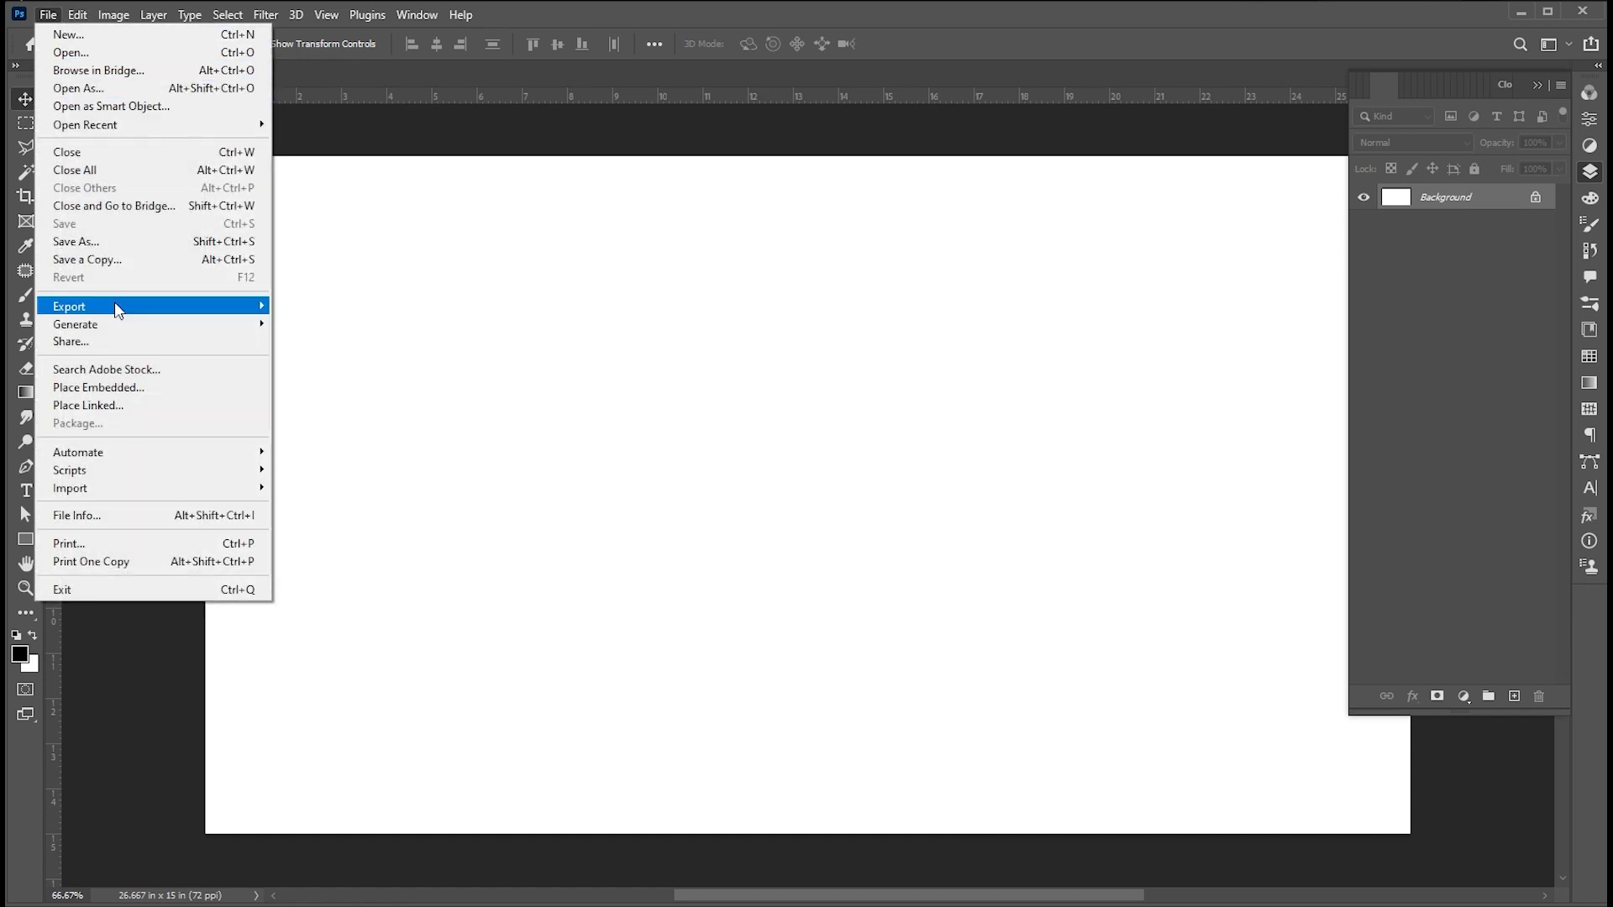
Embed the woman-in-red-glasses portrait photo into the document.
{"action": "left_click", "coordinate": [95, 387]}
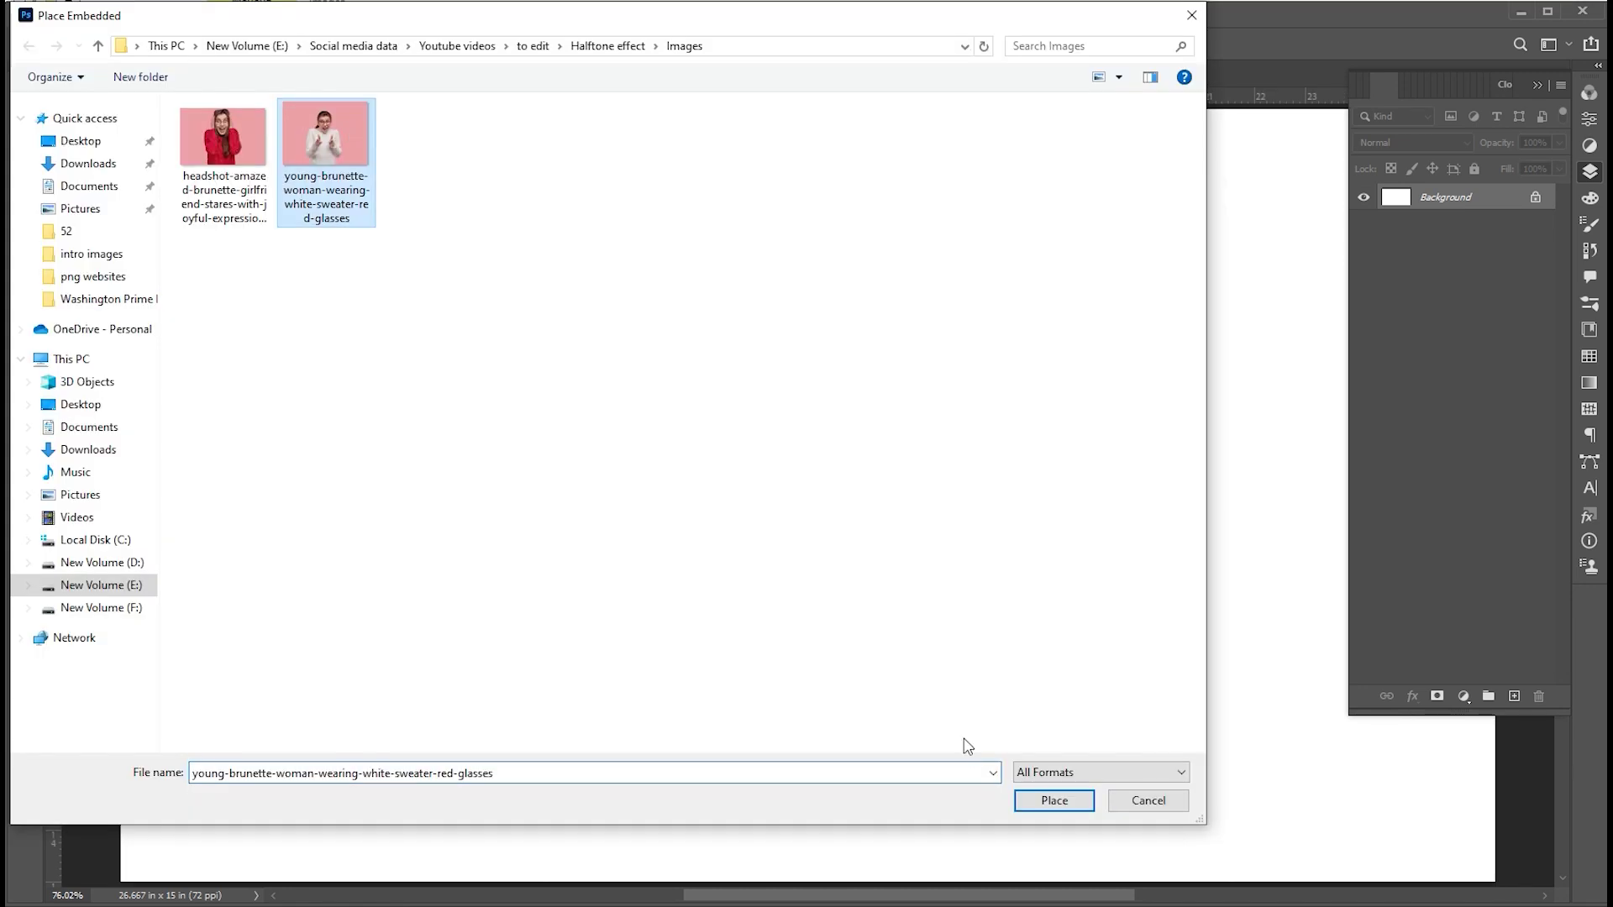
{"action": "left_click", "coordinate": [1027, 798]}
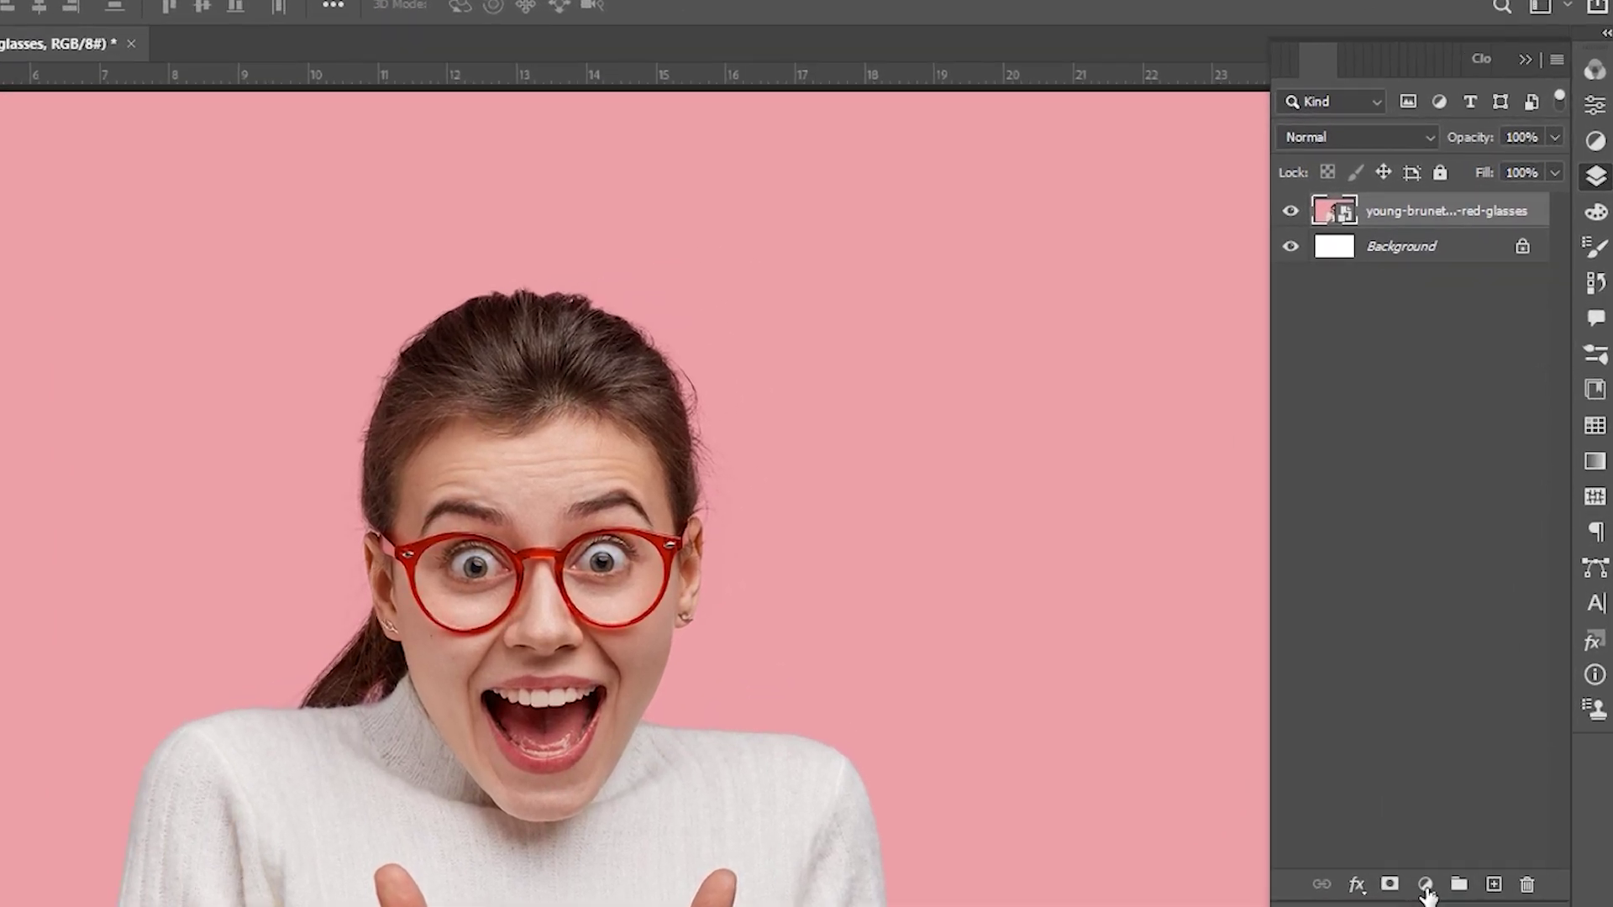
Add a gradient fill layer using the black-to-white preset in Radial style.
{"action": "left_click", "coordinate": [1425, 886]}
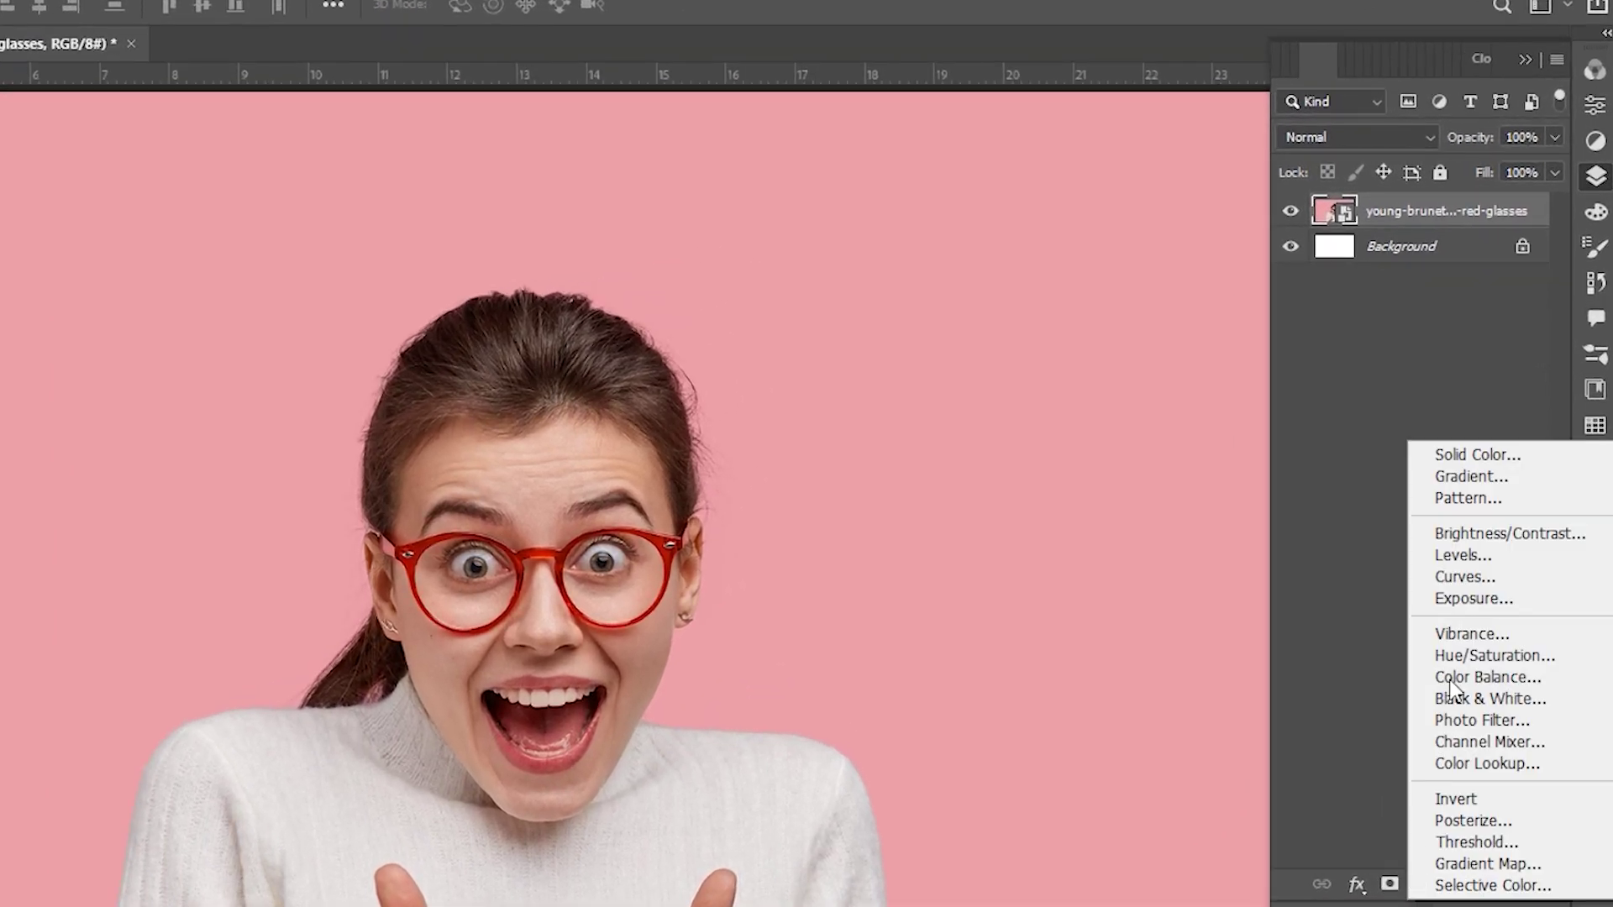
{"action": "left_click", "coordinate": [1459, 476]}
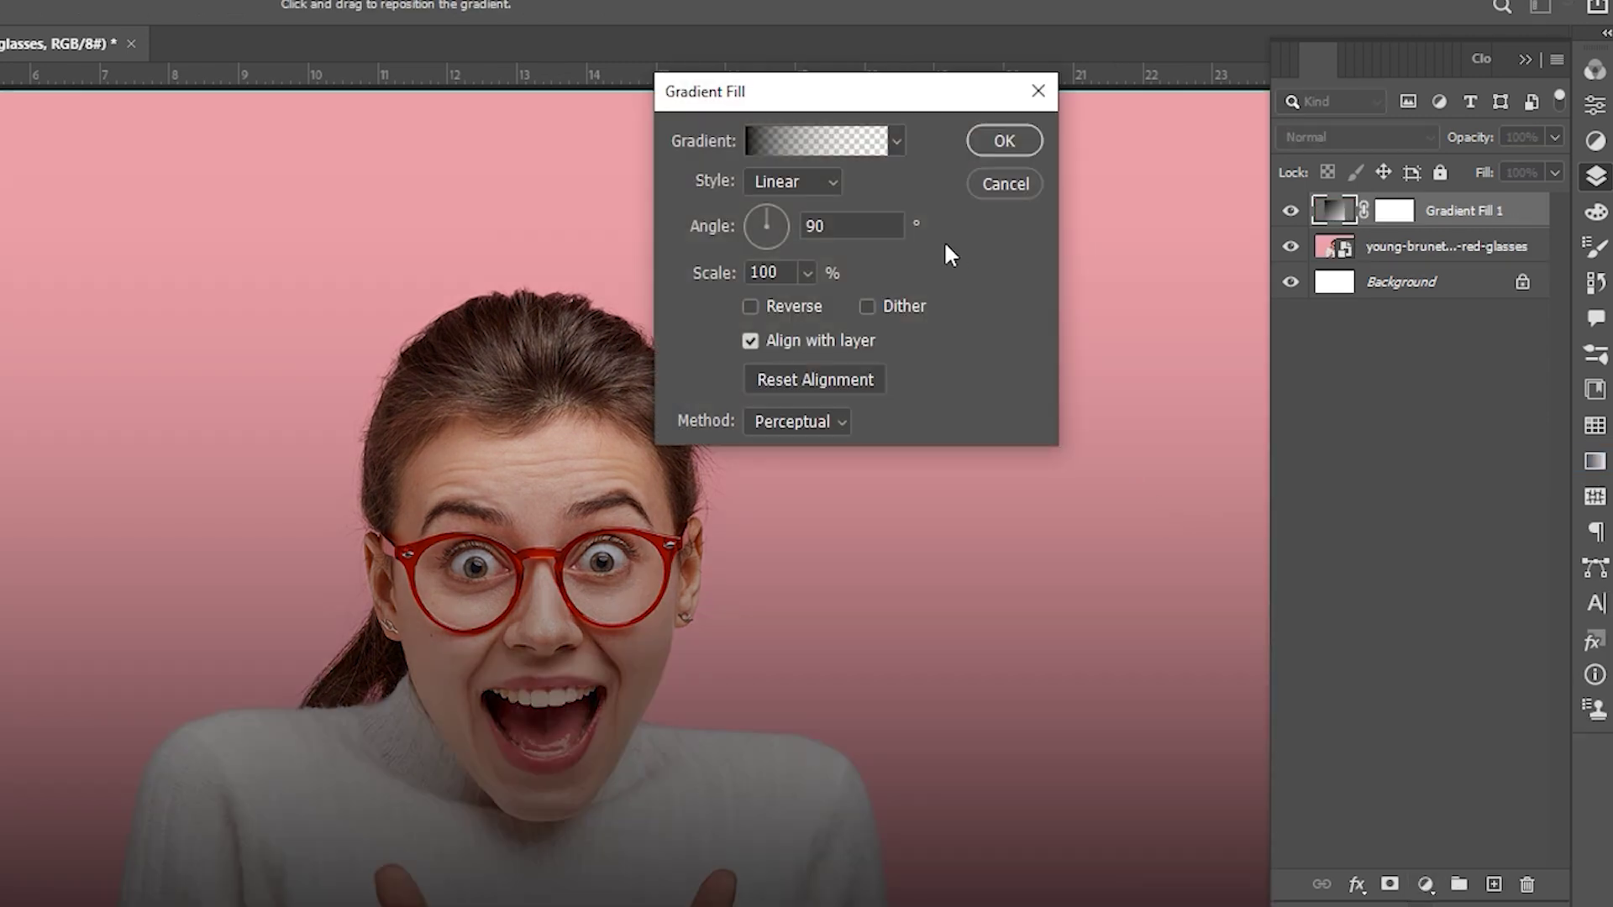
{"action": "left_click", "coordinate": [895, 142]}
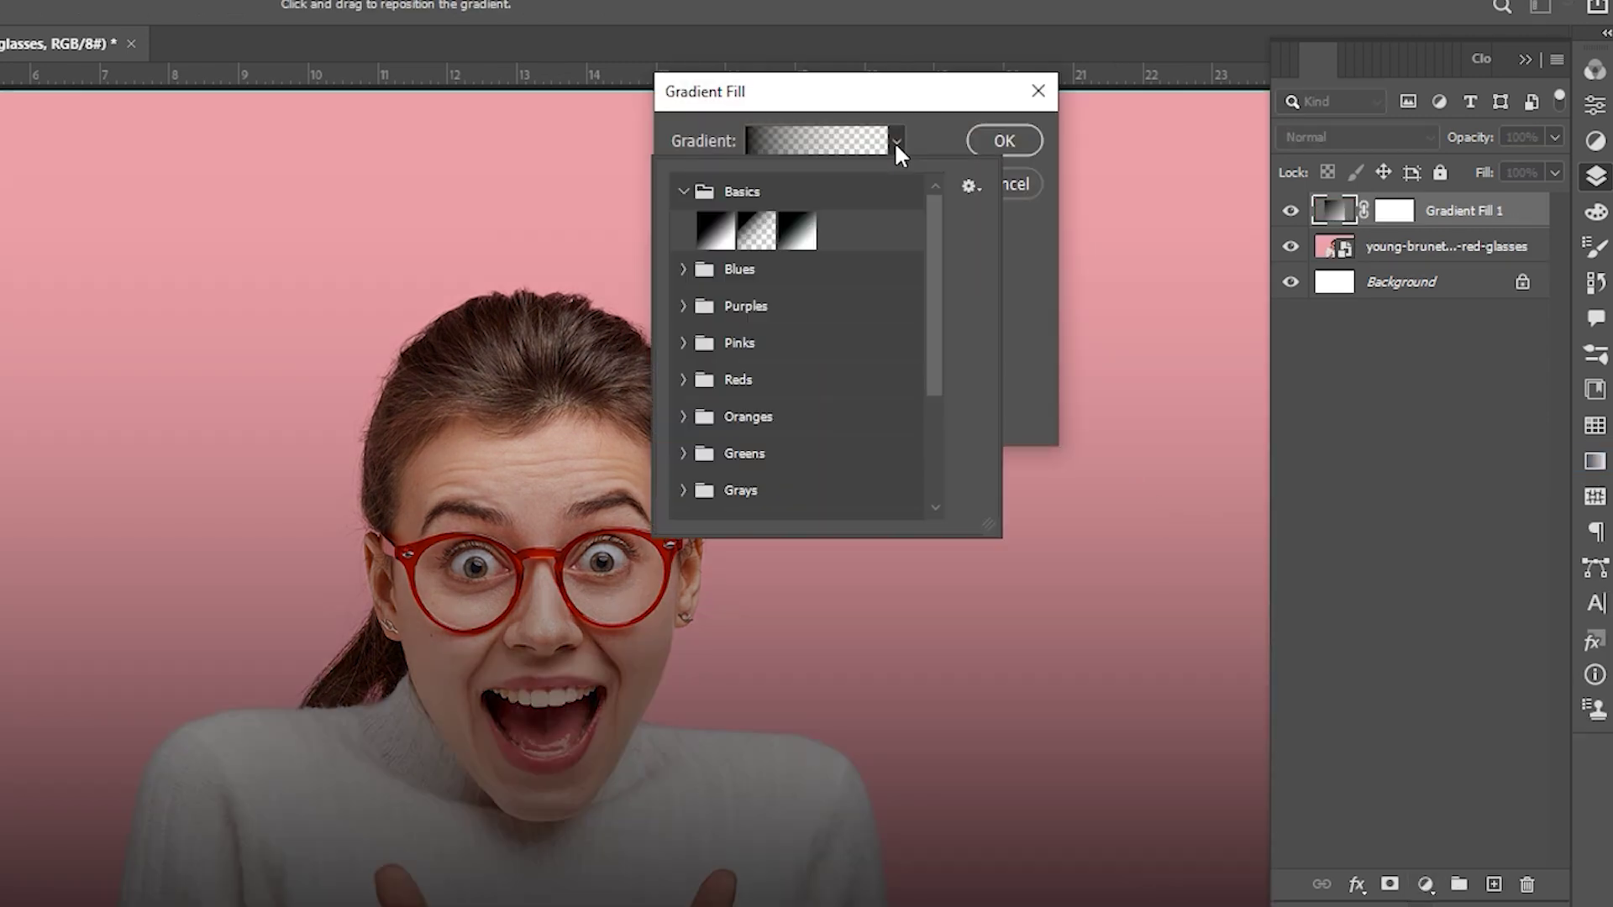
{"action": "left_click", "coordinate": [715, 233]}
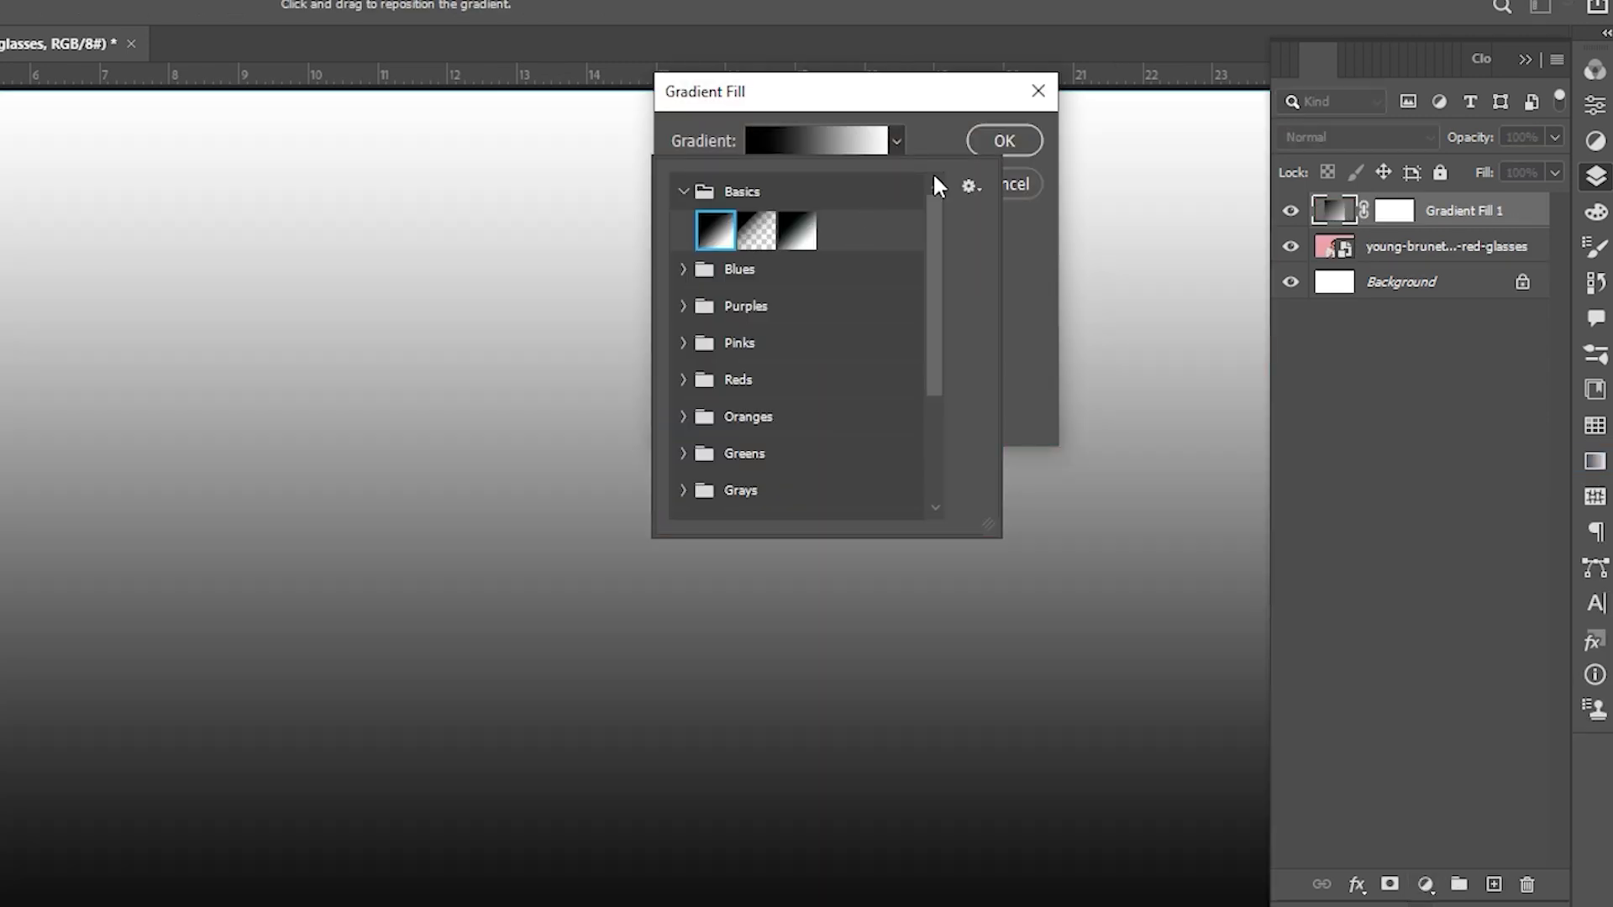
{"action": "left_click", "coordinate": [919, 126]}
{"action": "left_click", "coordinate": [804, 187]}
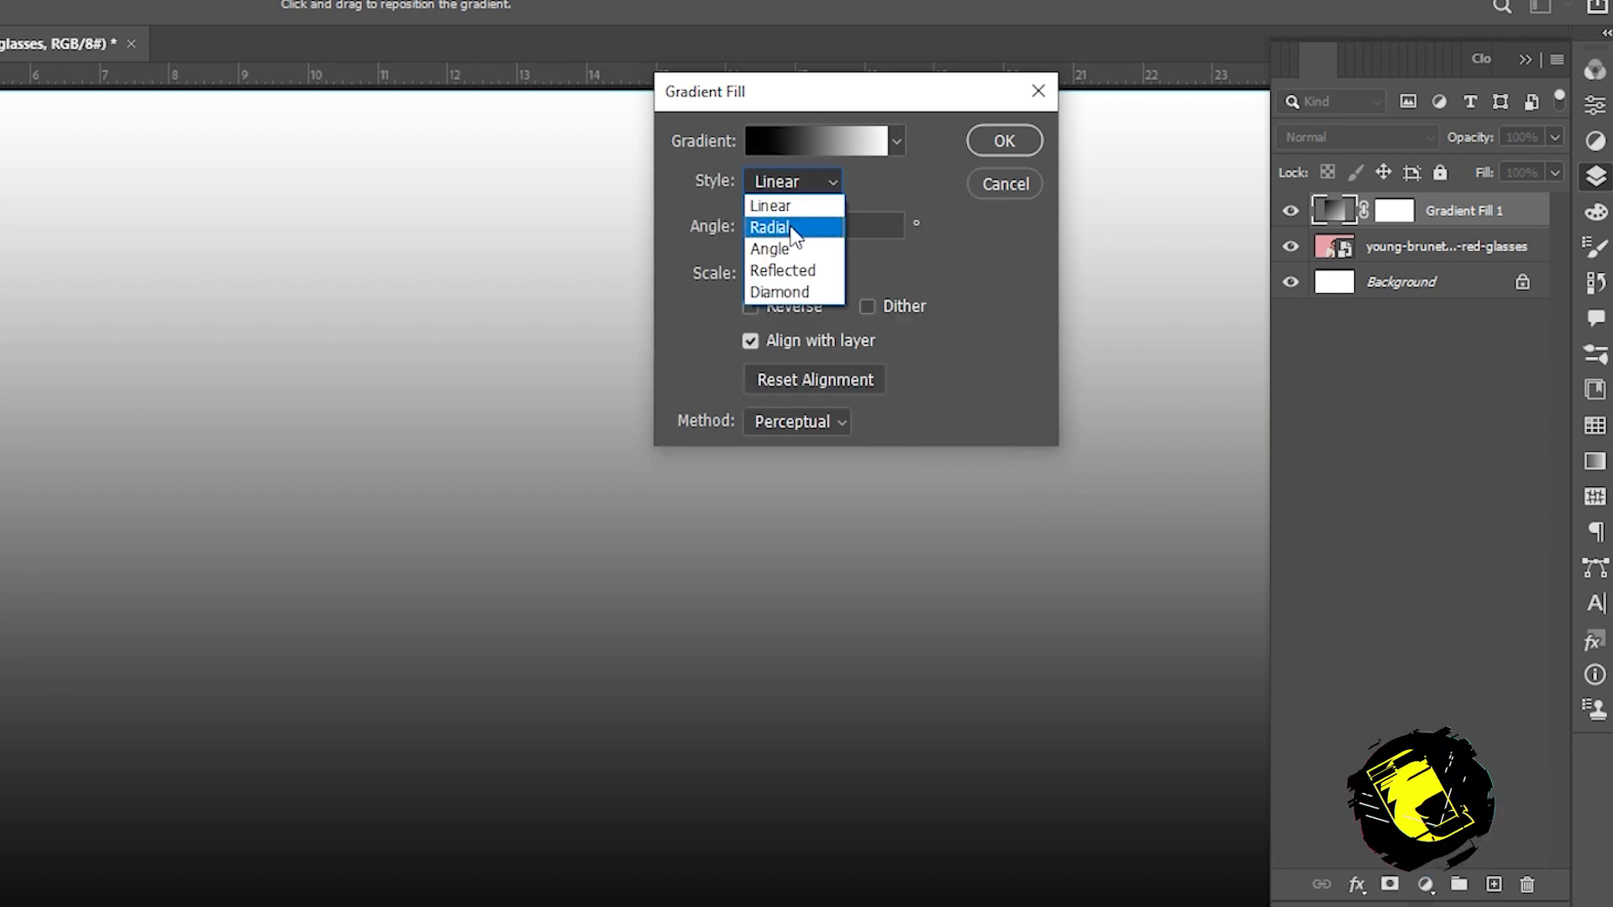
{"action": "left_click", "coordinate": [792, 224]}
Widen the gradient's black centre with a tighter white edge, then convert it to a smart object.
{"action": "left_click", "coordinate": [823, 143]}
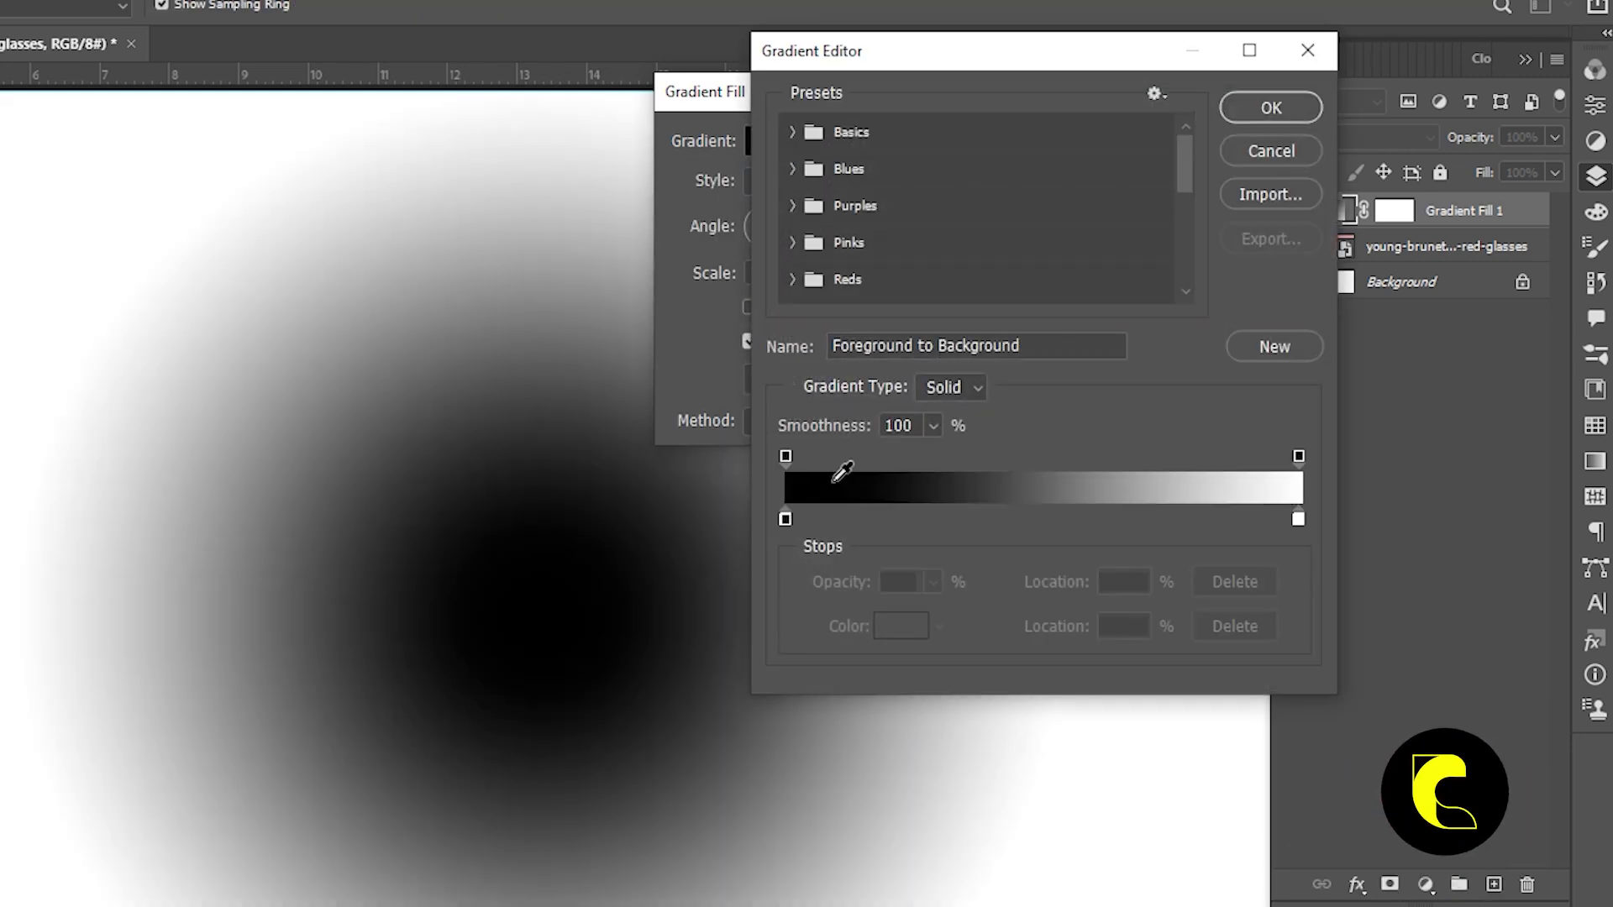
{"action": "left_click_drag", "start_coordinate": [786, 518], "coordinate": [1092, 518]}
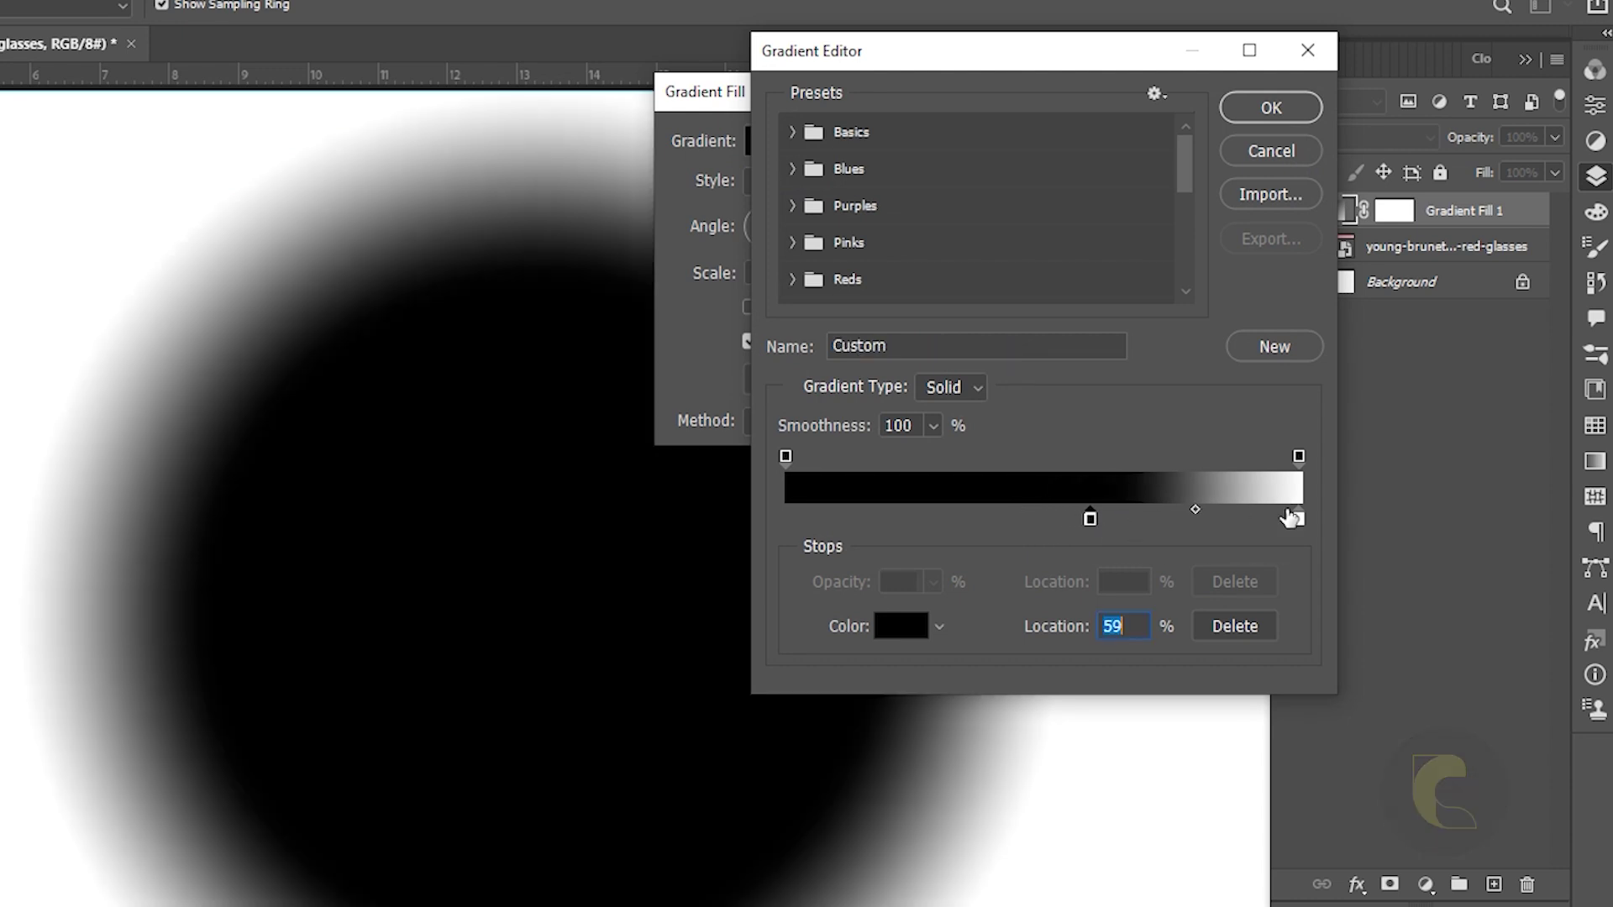
{"action": "left_click_drag", "start_coordinate": [1298, 518], "coordinate": [1202, 524]}
{"action": "left_click_drag", "start_coordinate": [1092, 518], "coordinate": [1199, 521]}
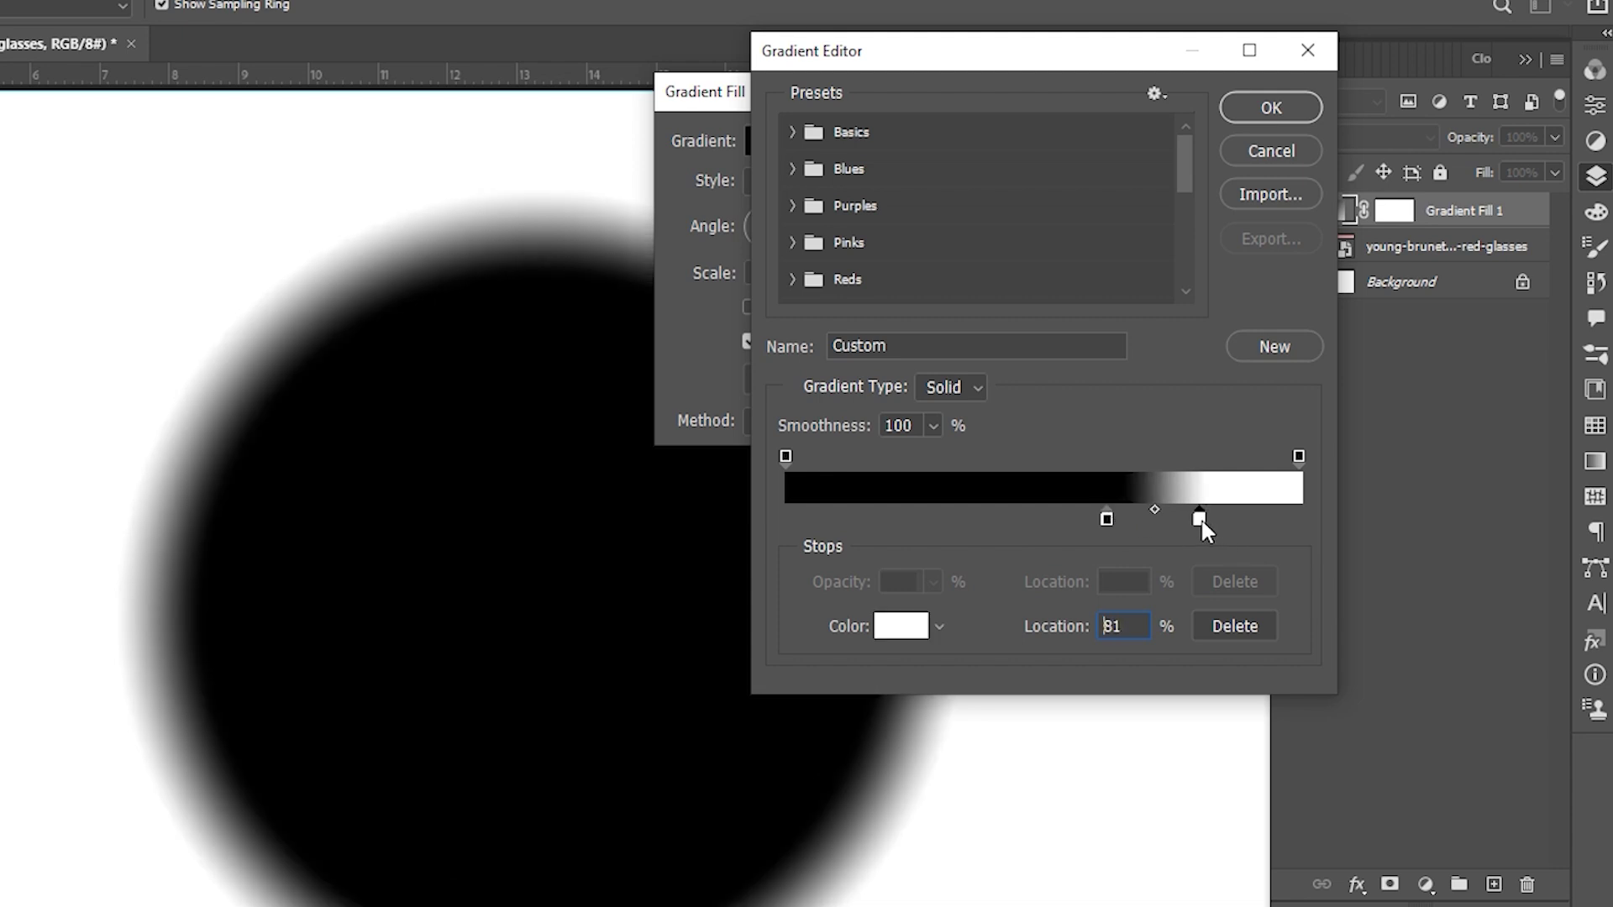
{"action": "left_click", "coordinate": [1268, 109]}
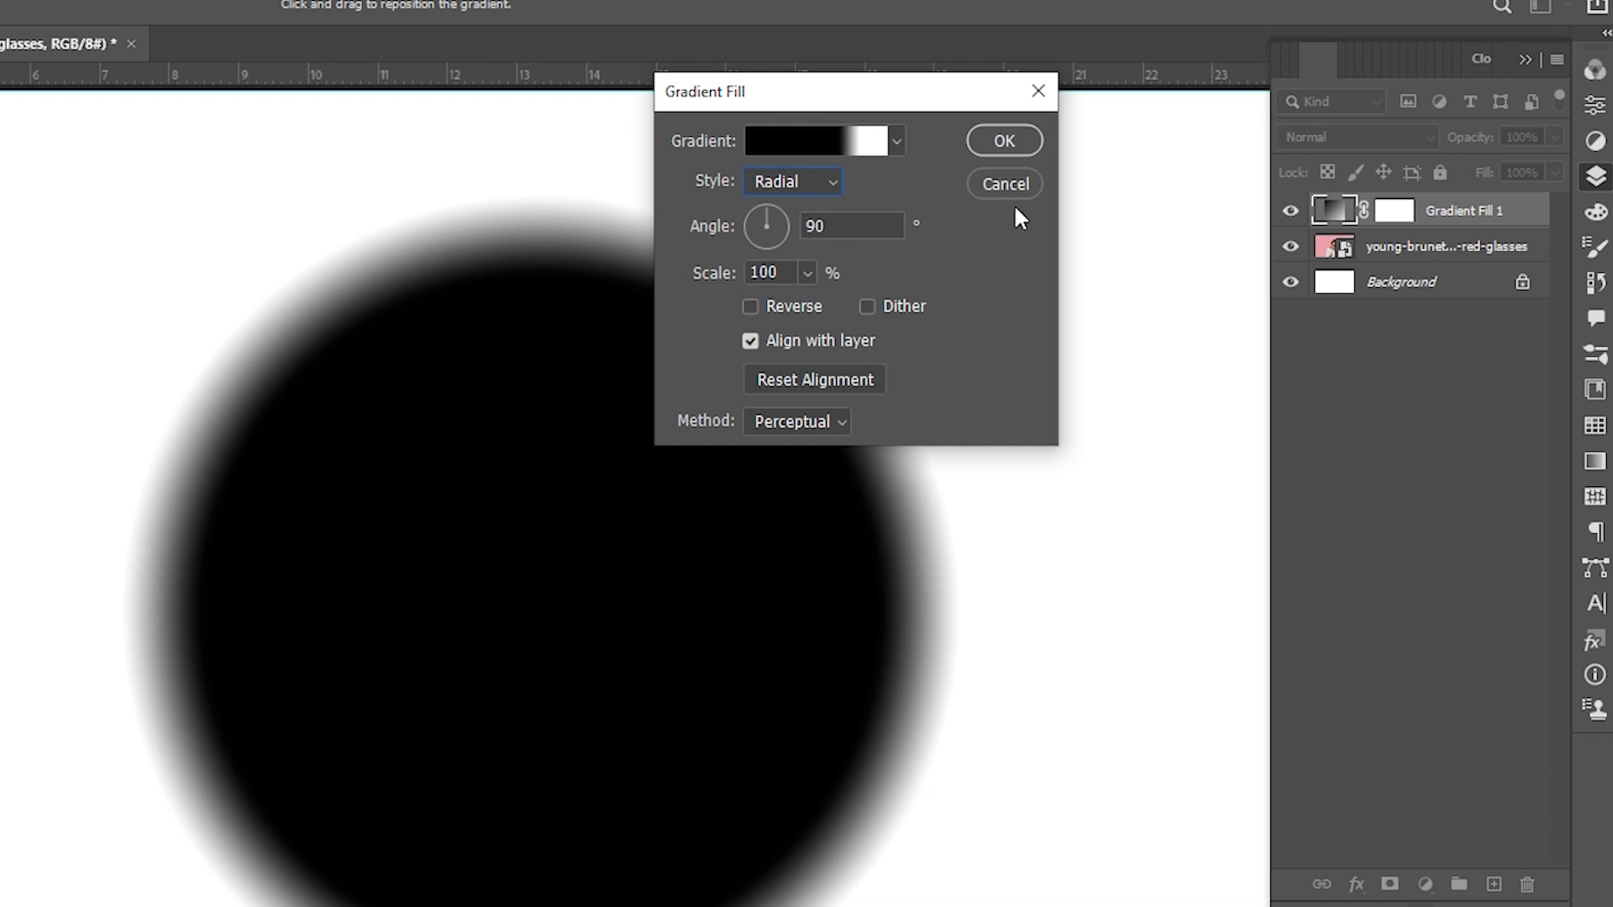
{"action": "left_click", "coordinate": [1013, 143]}
{"action": "right_click", "coordinate": [1434, 206]}
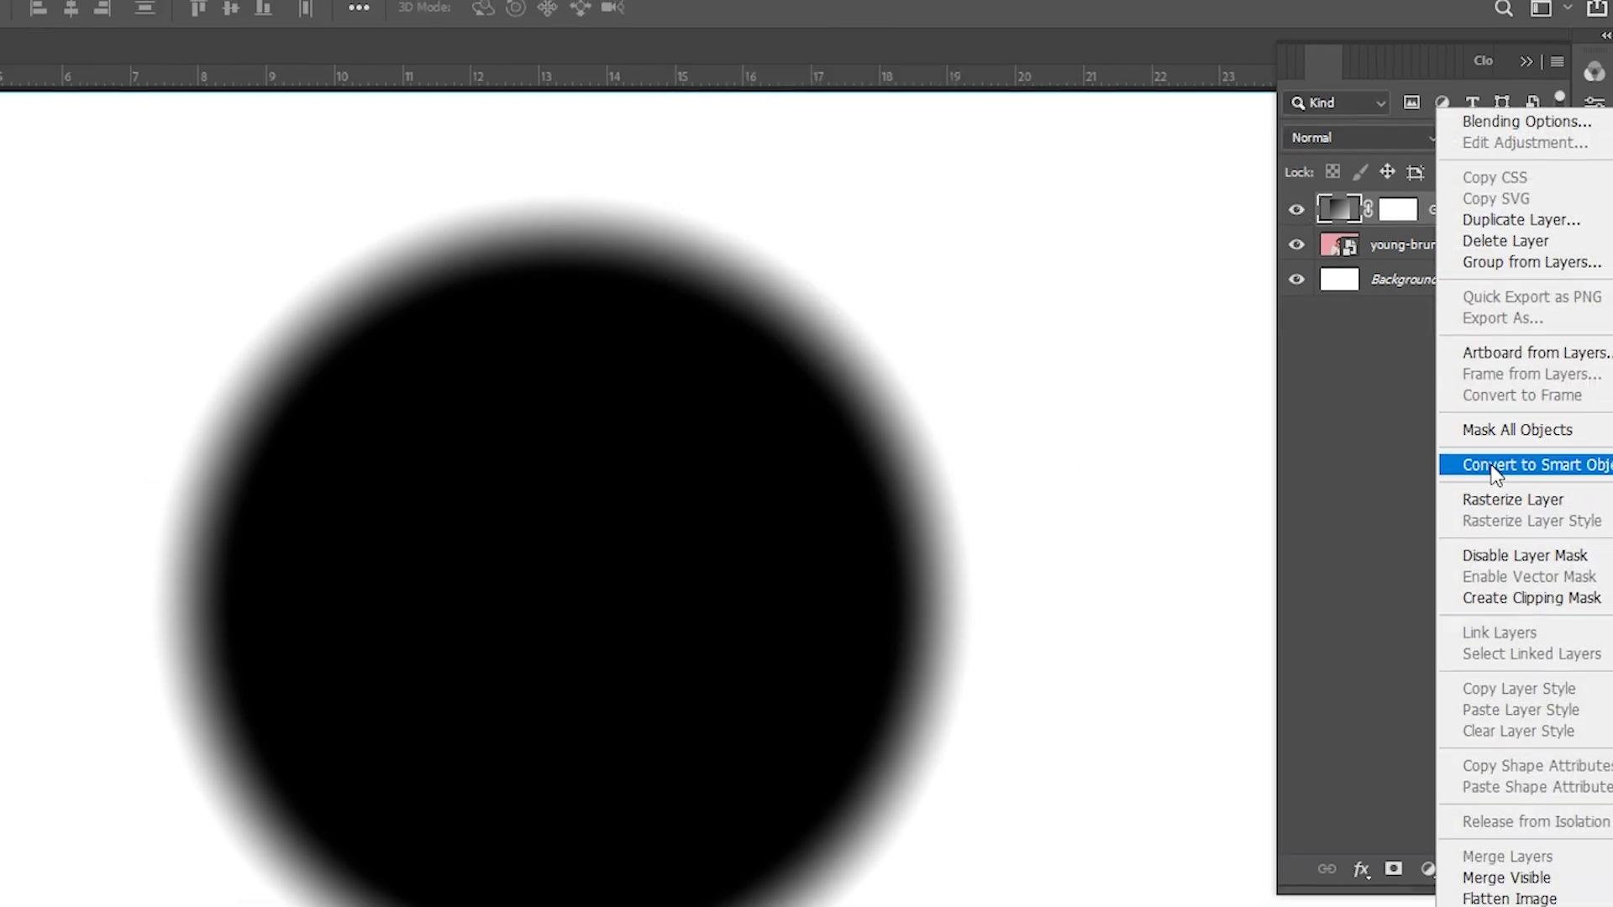
{"action": "left_click", "coordinate": [1494, 476]}
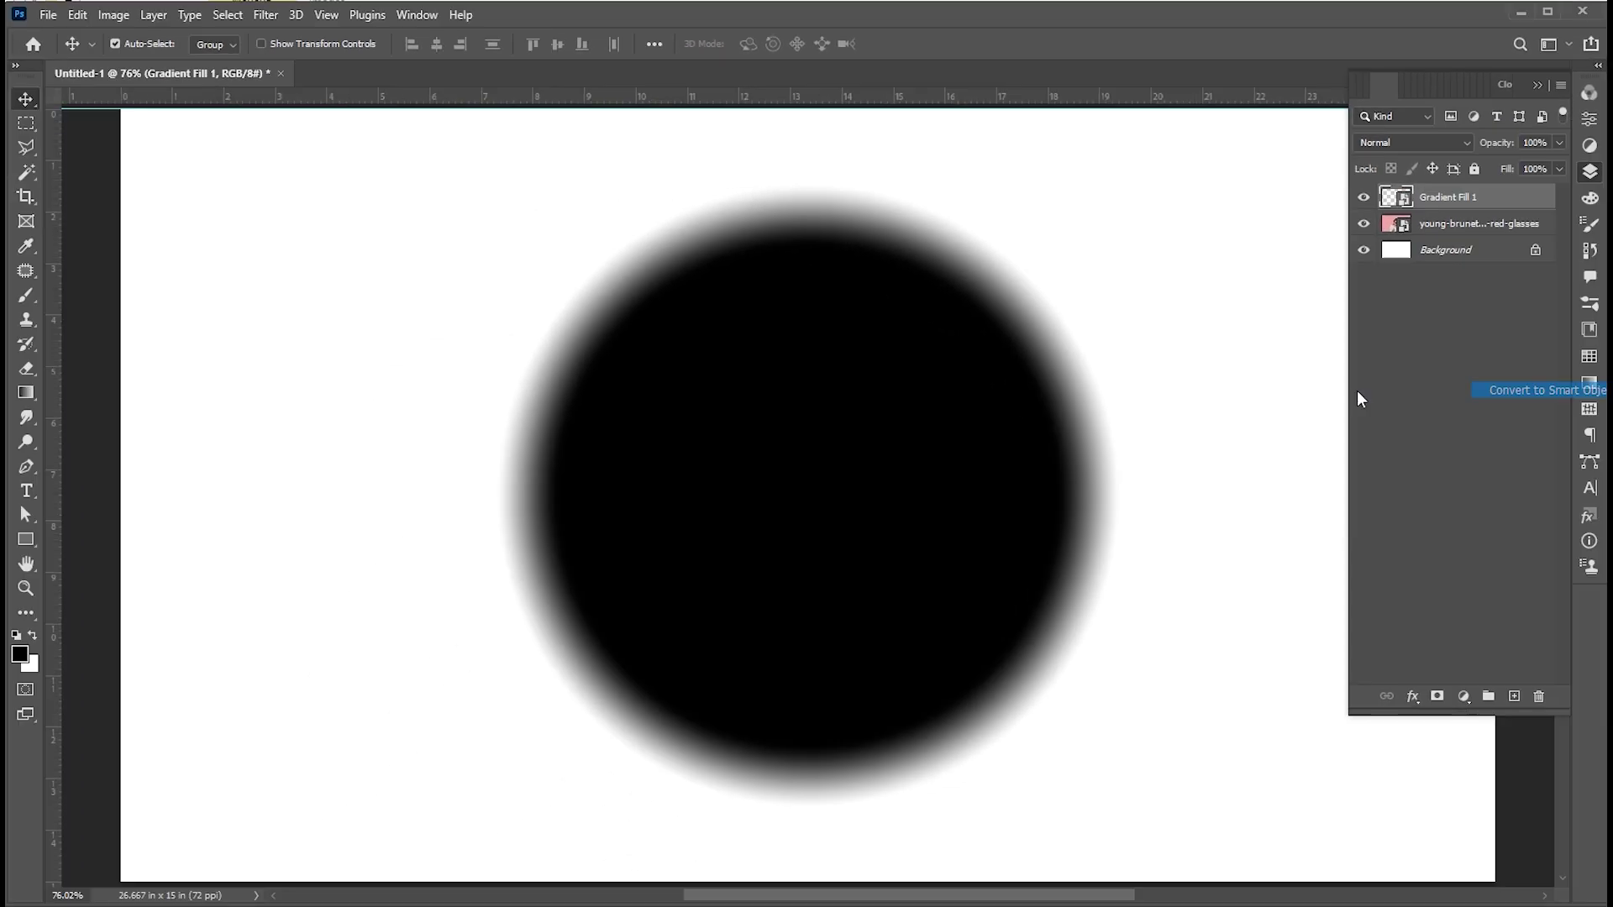
Apply Color Halftone to the Gradient Fill 1 smart object, setting radius and channel angles.
{"action": "left_click", "coordinate": [265, 15]}
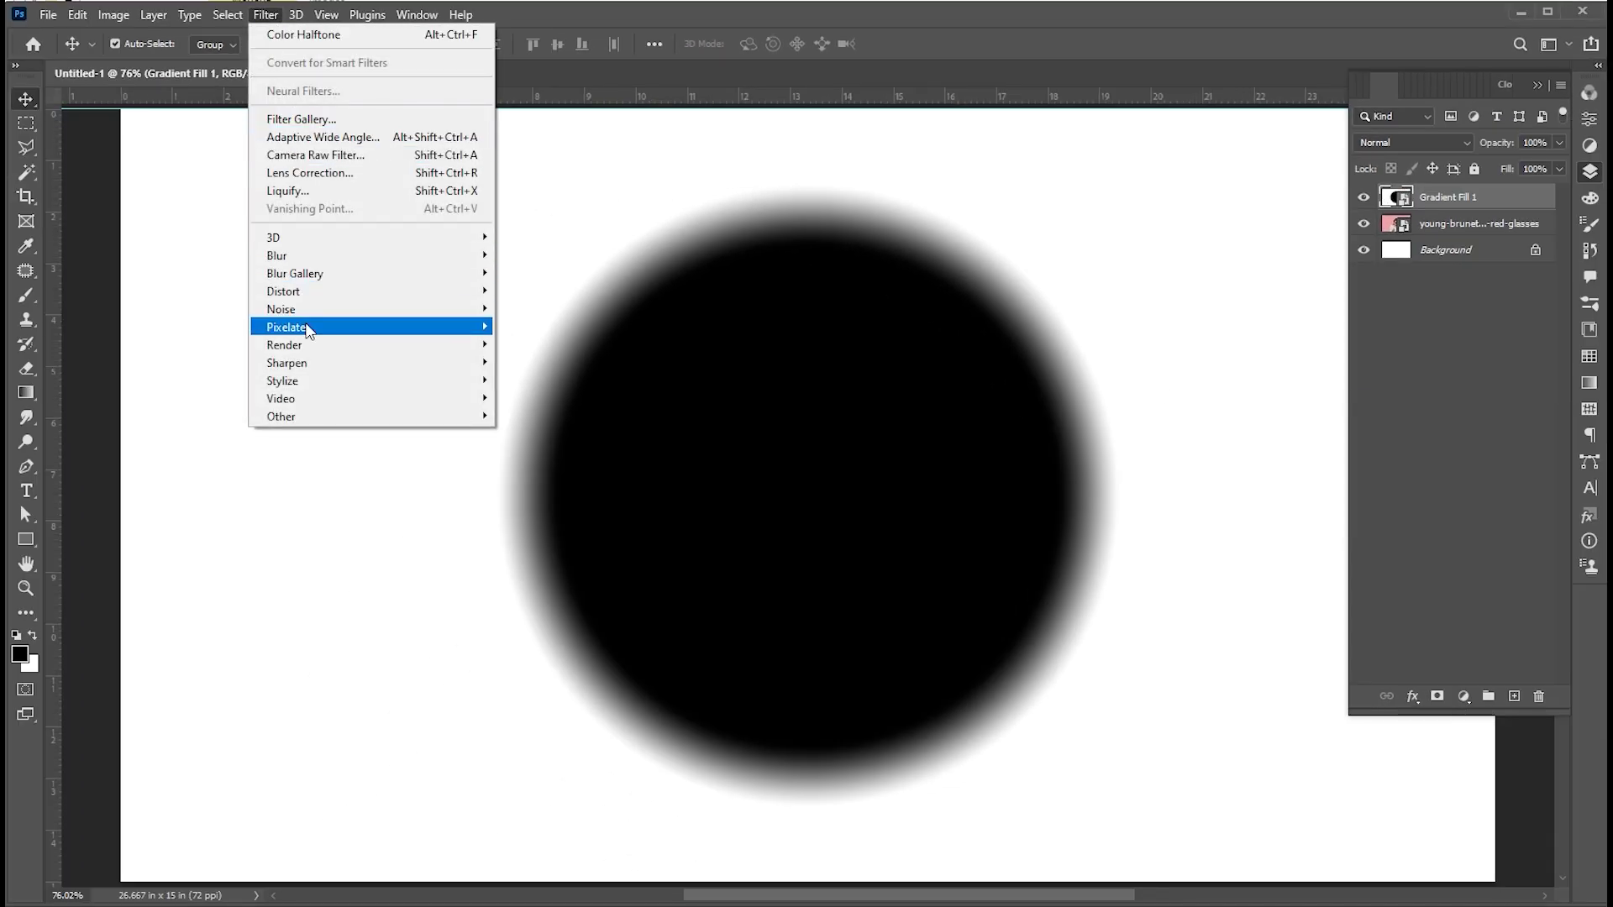
{"action": "mouse_move", "coordinate": [288, 326]}
{"action": "left_click", "coordinate": [535, 327]}
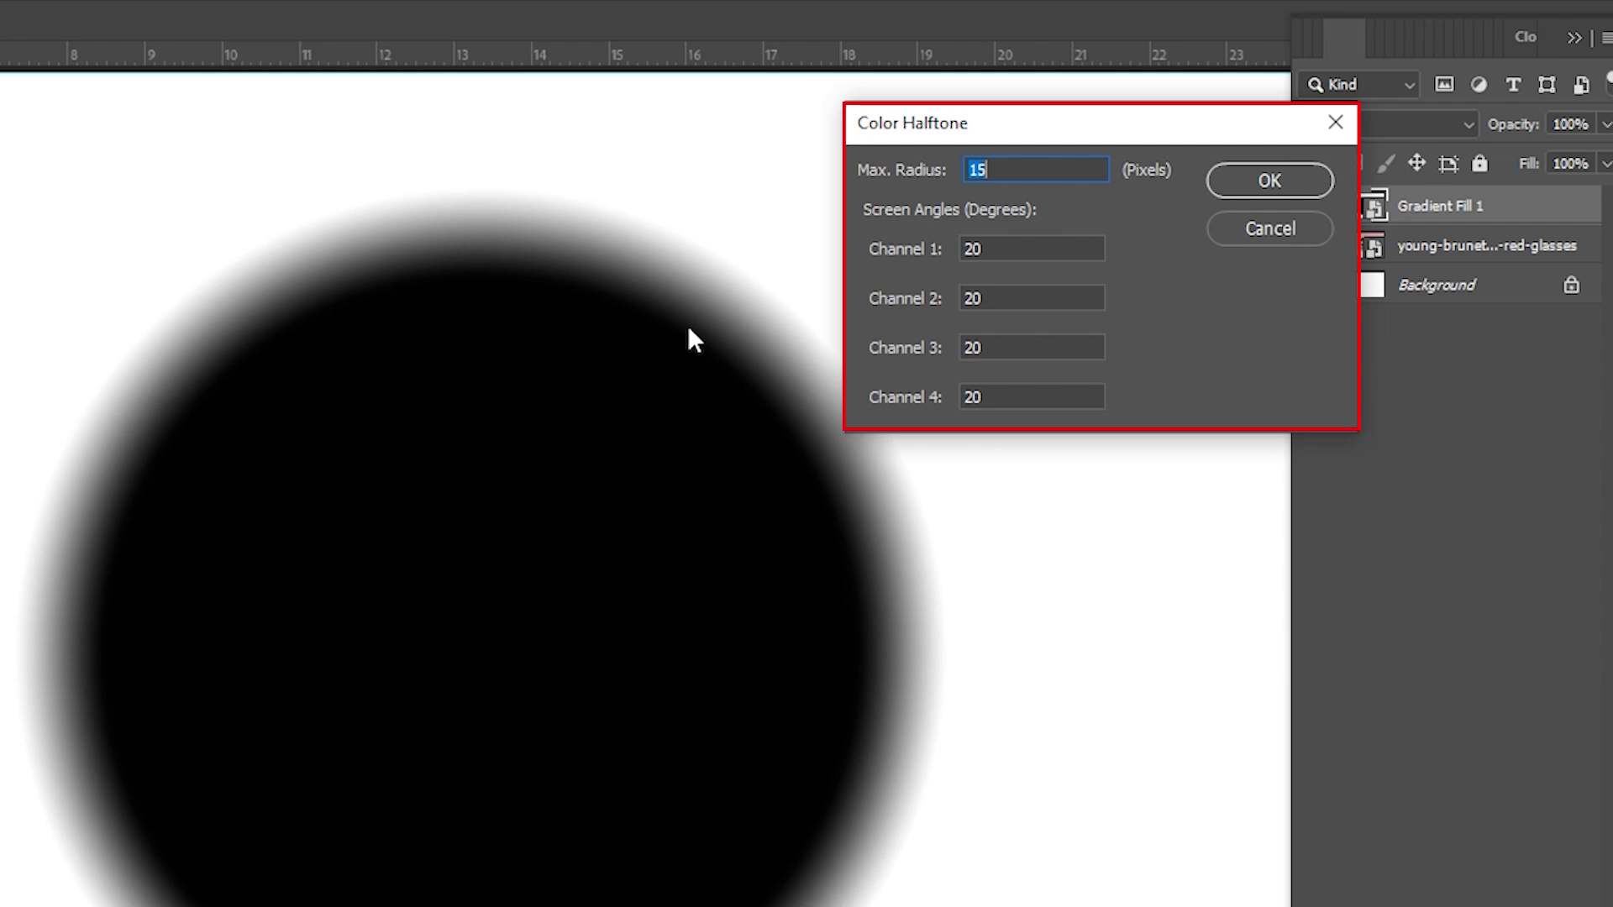
{"action": "type", "text": "20"}
{"action": "key", "text": "Tab"}
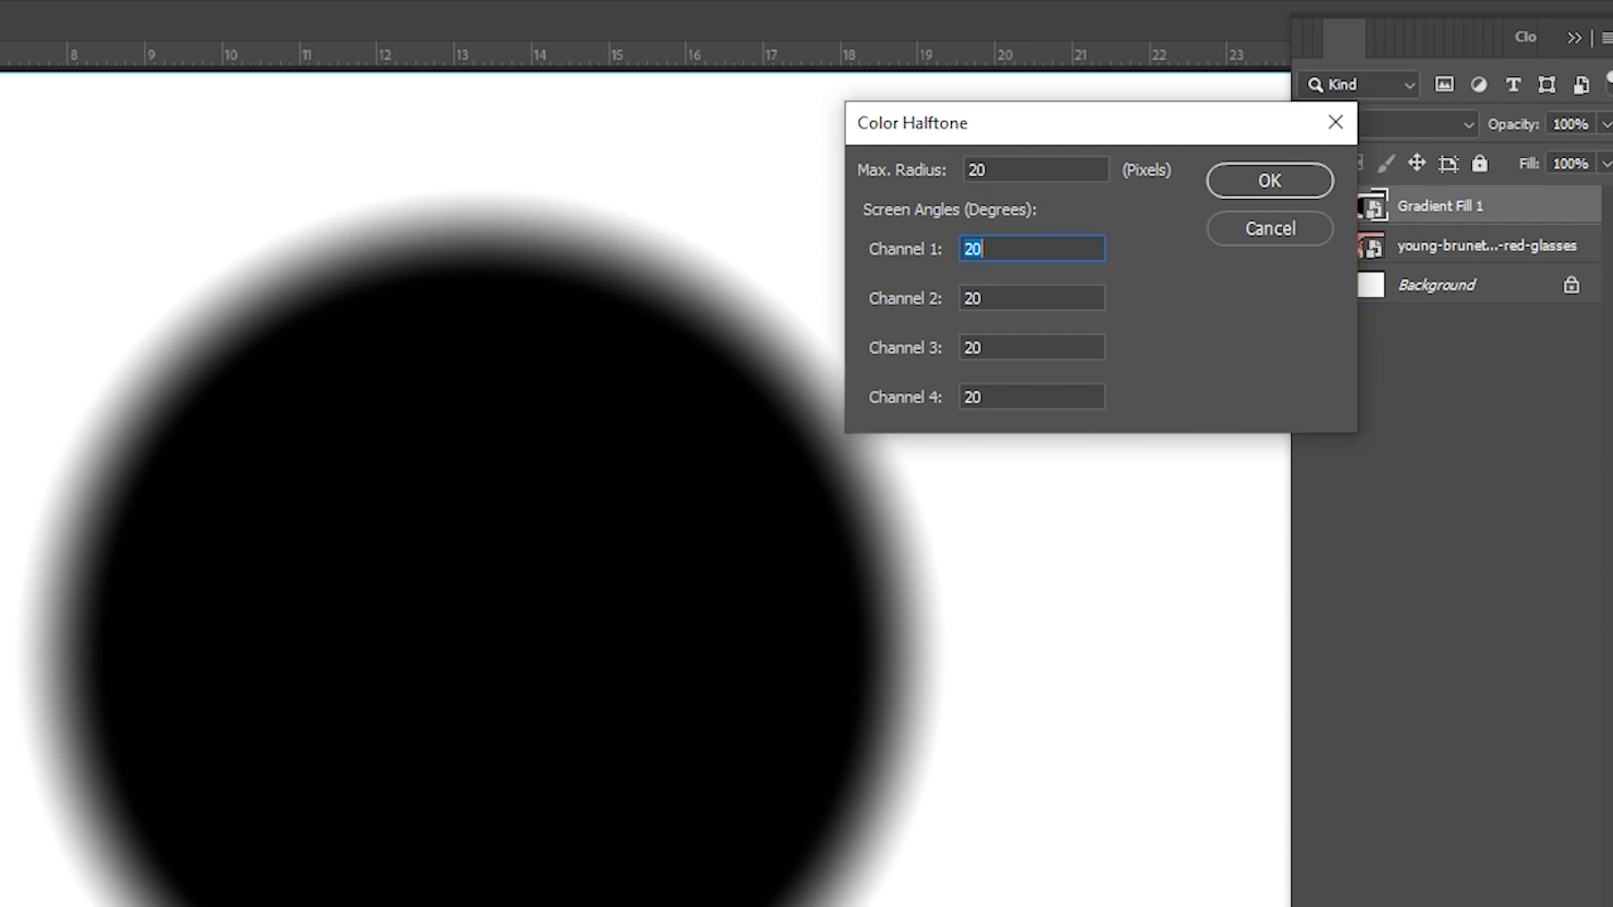
{"action": "type", "text": "40"}
{"action": "key", "text": "Tab"}
{"action": "type", "text": "40"}
{"action": "key", "text": "Tab"}
{"action": "type", "text": "40"}
{"action": "key", "text": "Tab"}
{"action": "type", "text": "40"}
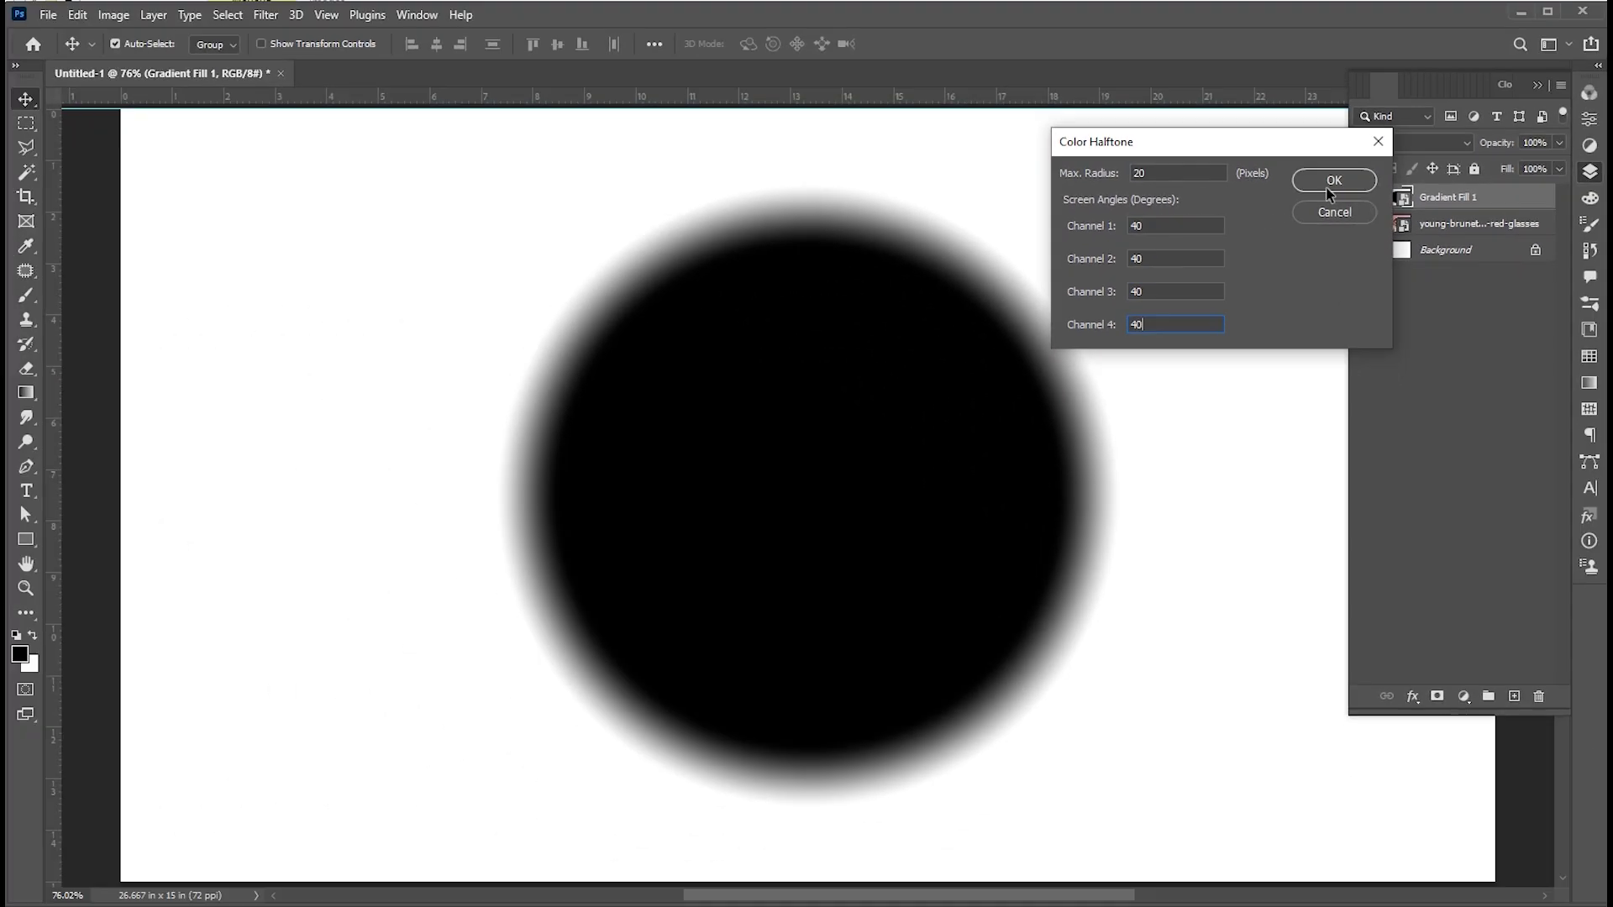
{"action": "left_click", "coordinate": [1330, 180]}
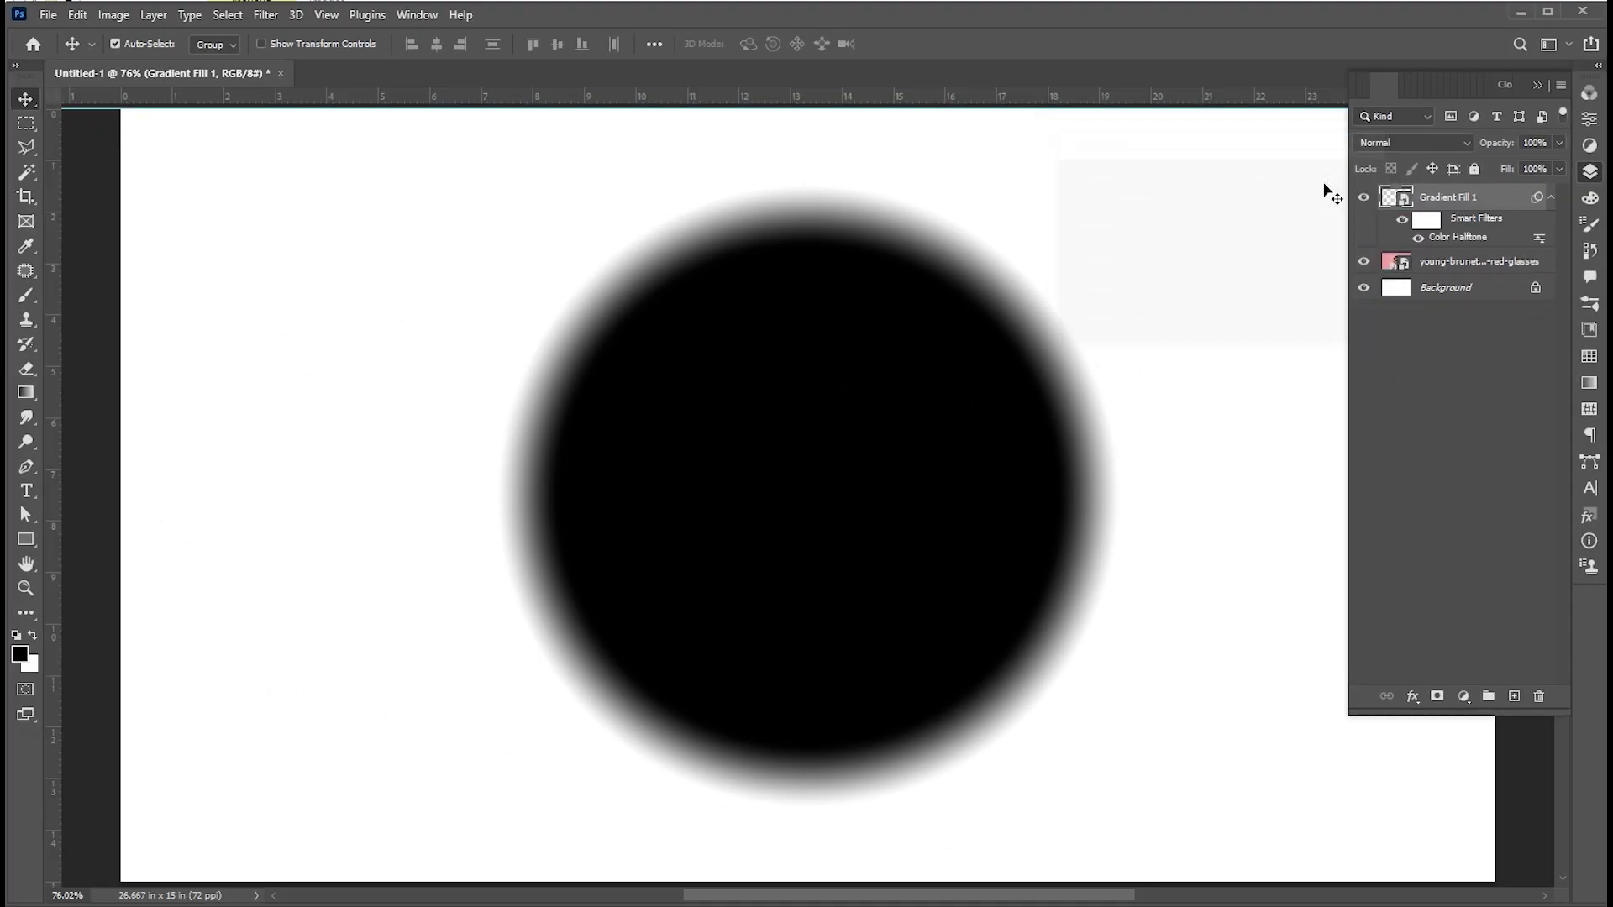
Set the halftone layer's blend mode to Screen and zoom out to the whole canvas.
{"action": "left_click", "coordinate": [1391, 143]}
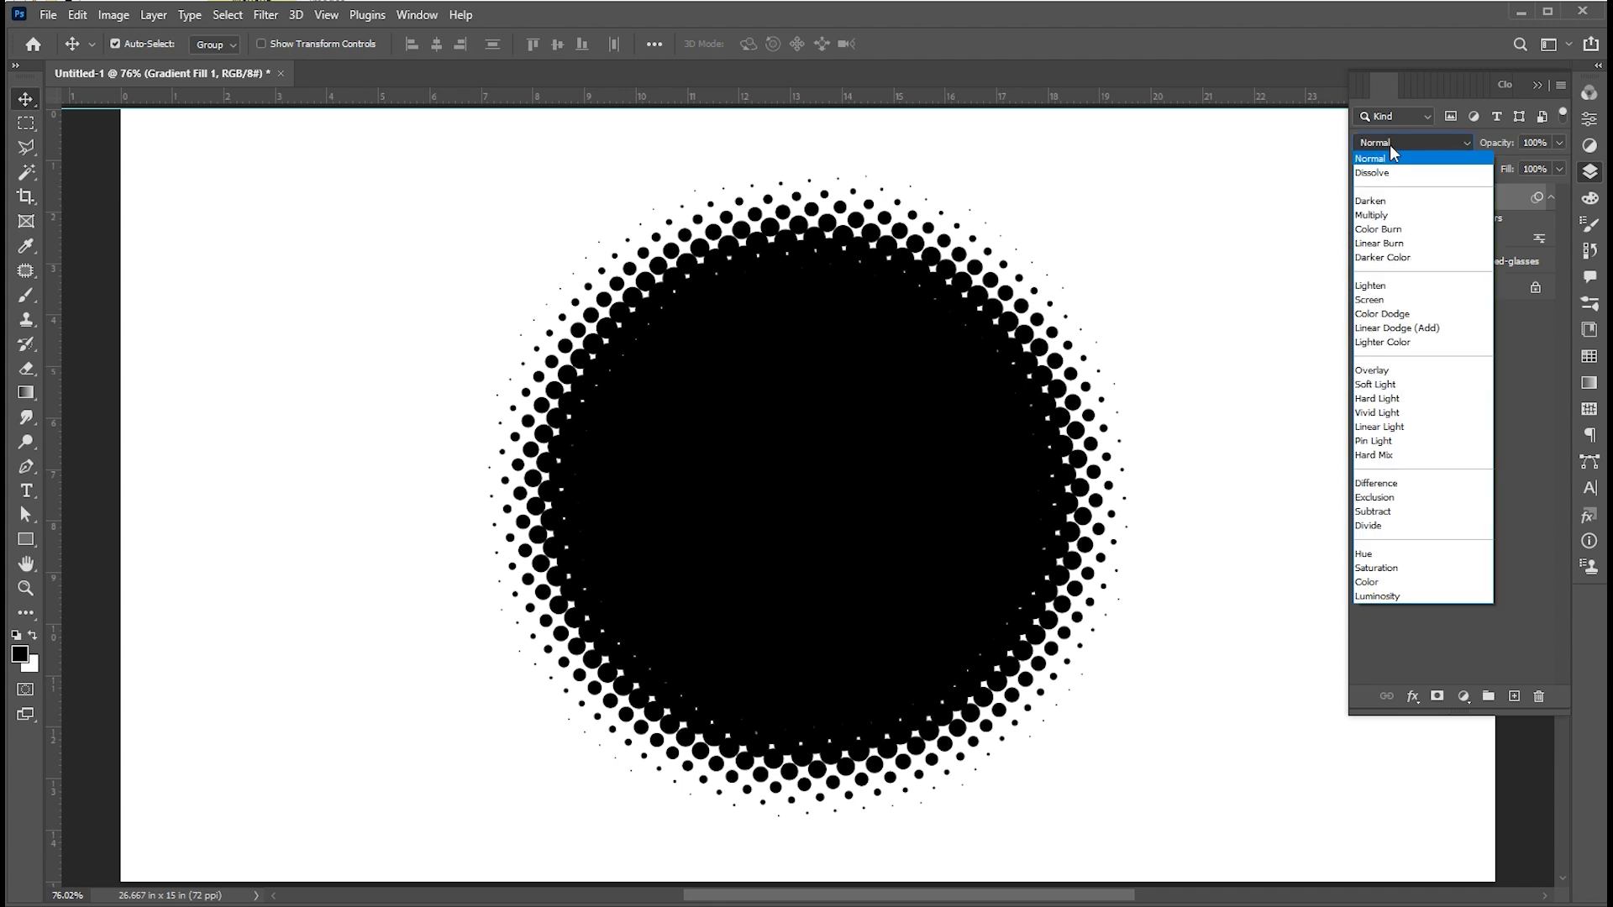
{"action": "left_click", "coordinate": [1382, 301]}
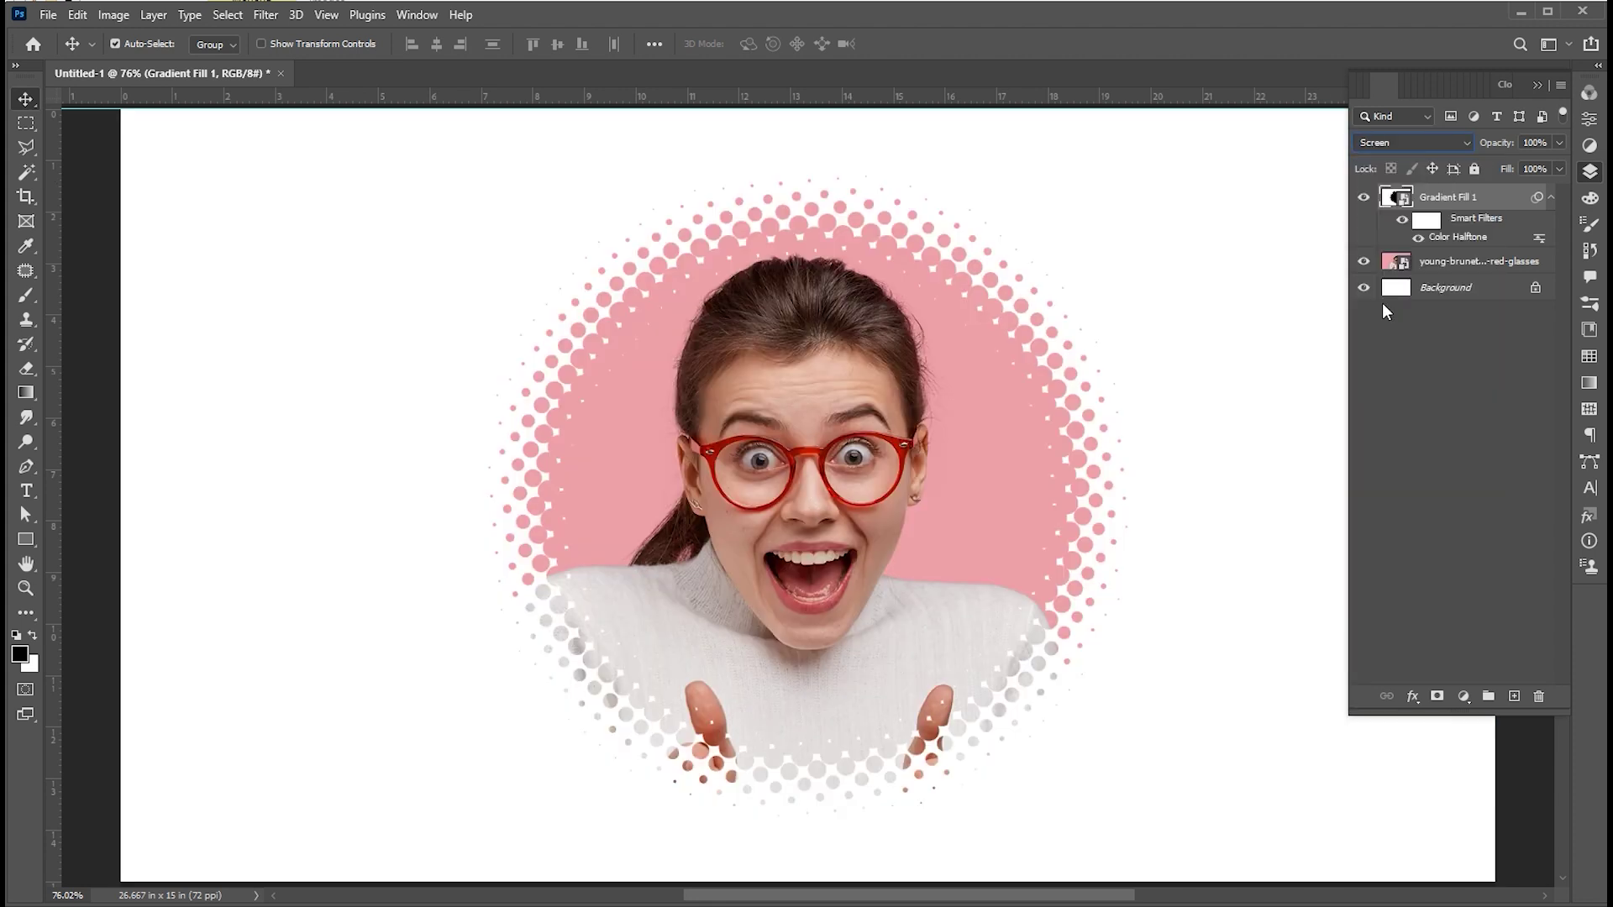
{"action": "left_click", "coordinate": [1399, 412]}
{"action": "key", "text": "z"}
{"action": "left_click_drag", "start_coordinate": [804, 436], "coordinate": [774, 430]}
Resize and reposition the portrait photo so it sits inside the dotted circle.
{"action": "key", "text": "v"}
{"action": "left_click", "coordinate": [1434, 264]}
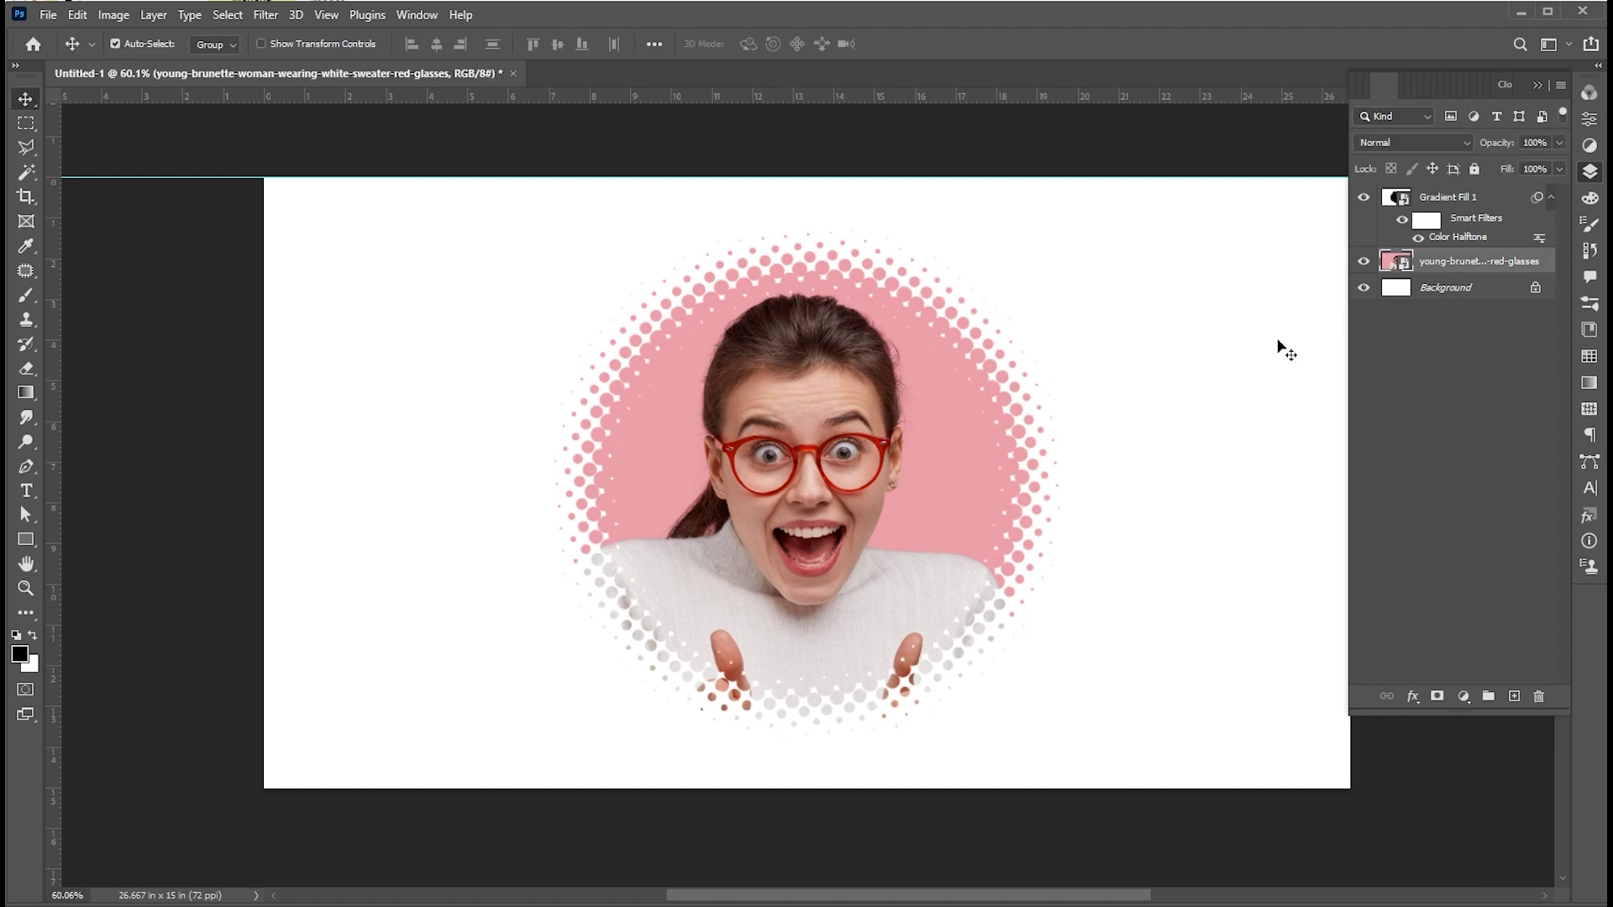
{"action": "key", "text": "ctrl+t"}
{"action": "left_click_drag", "start_coordinate": [807, 161], "coordinate": [799, 252]}
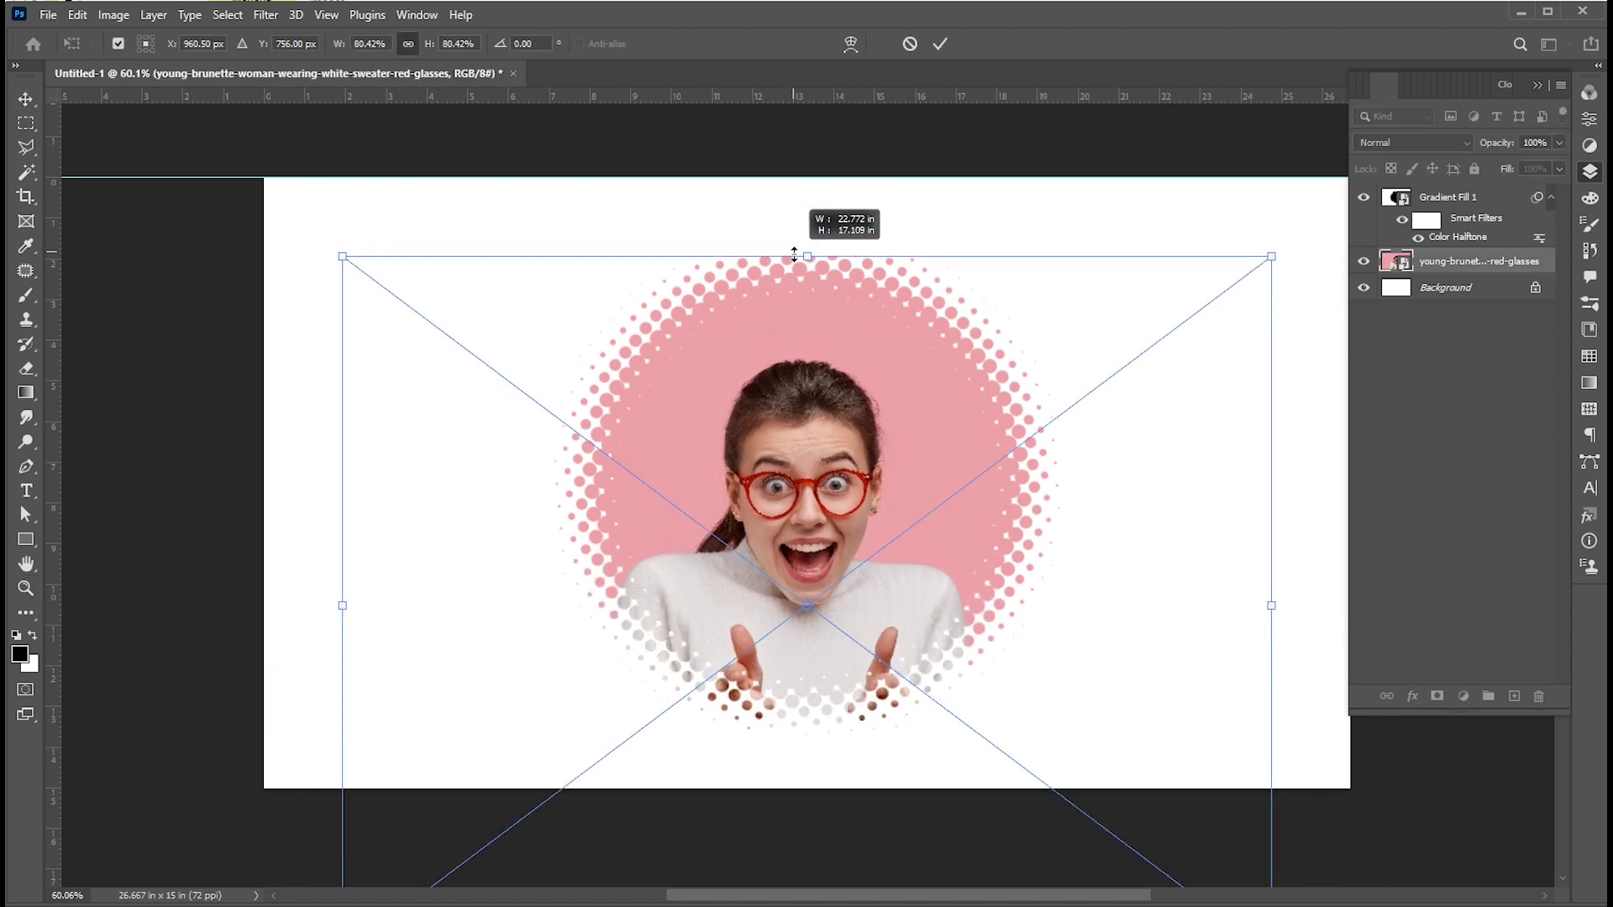
{"action": "left_click_drag", "start_coordinate": [899, 397], "coordinate": [900, 347]}
{"action": "left_click_drag", "start_coordinate": [817, 167], "coordinate": [817, 106]}
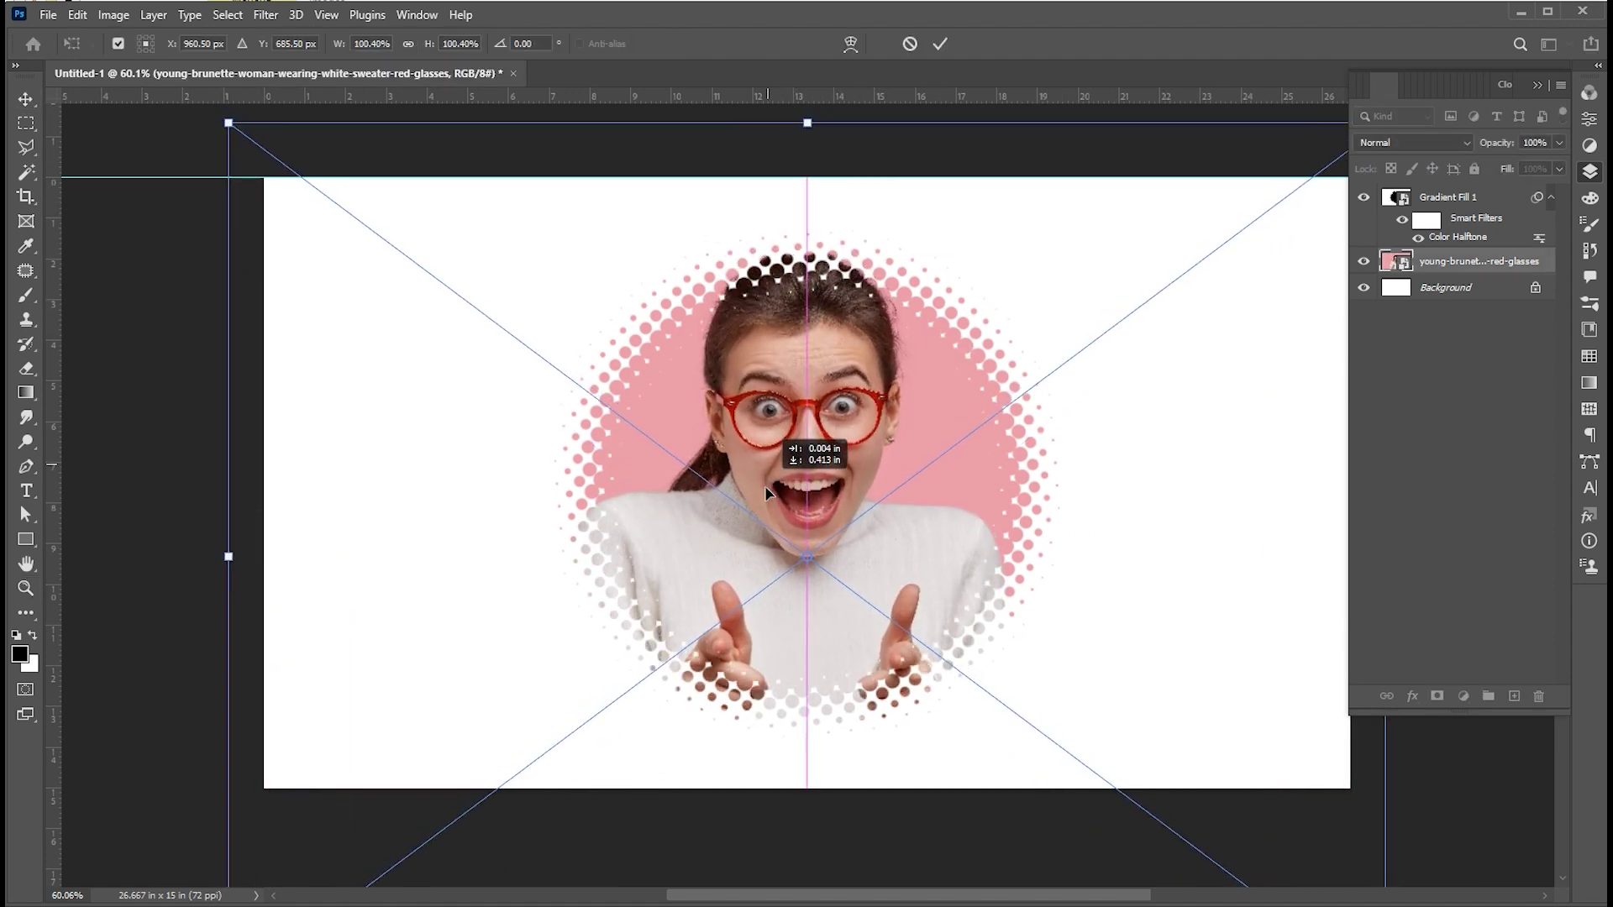
{"action": "left_click_drag", "start_coordinate": [800, 466], "coordinate": [800, 504]}
{"action": "key", "text": "Return"}
{"action": "scroll", "coordinate": [948, 457], "scroll_direction": "up", "scroll_amount": 2}
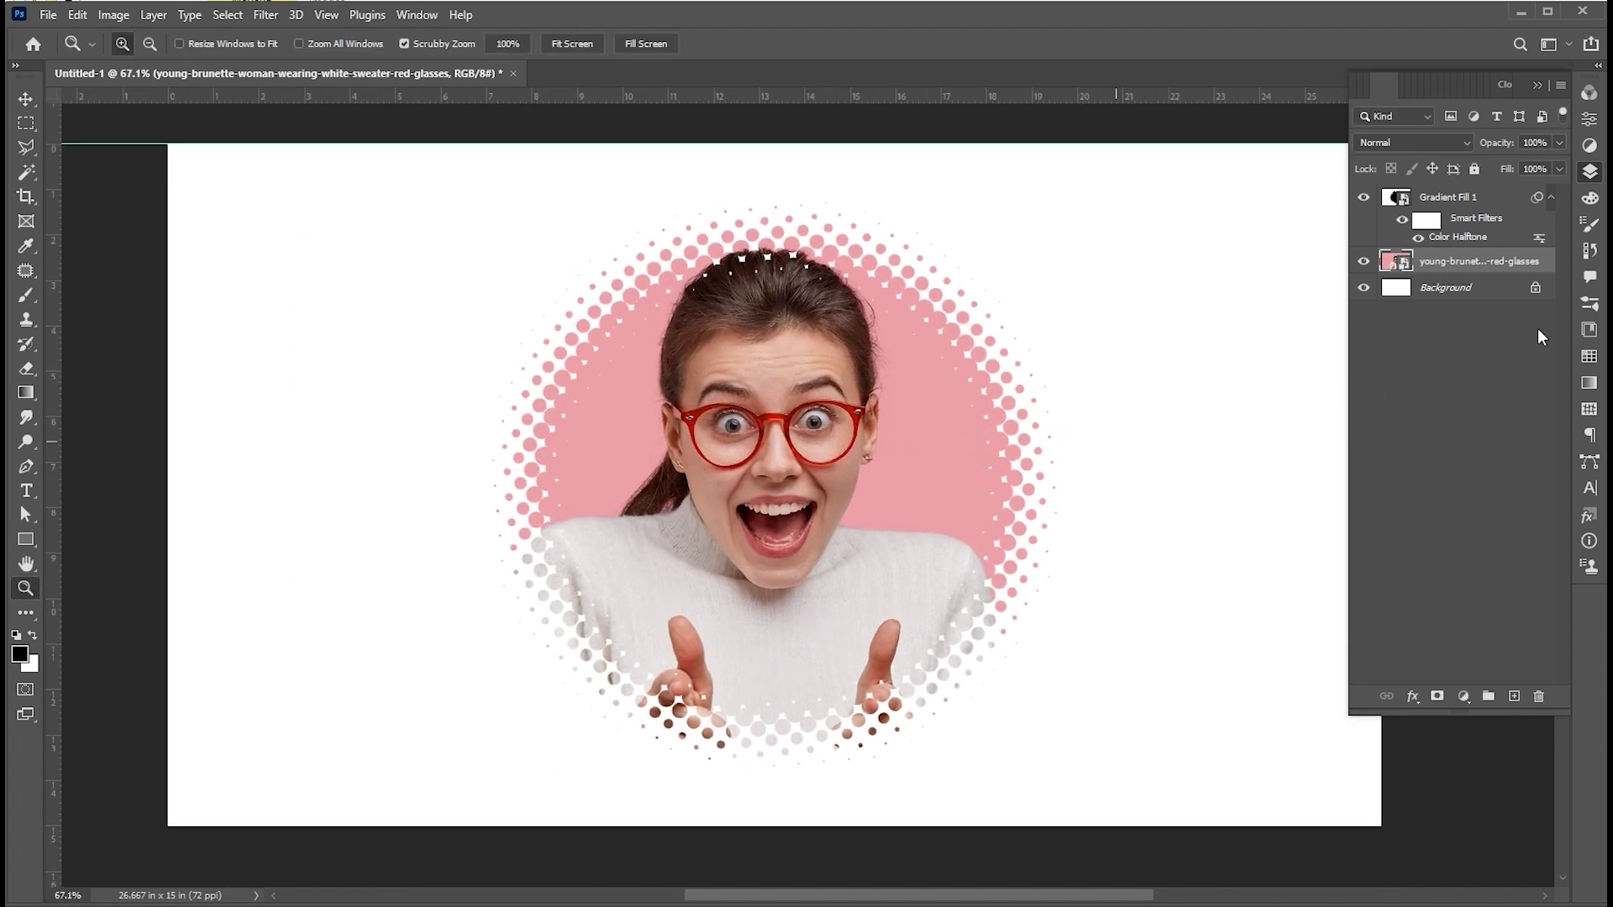
Revise Color Halftone on Gradient Fill 1 to Max. Radius 15 and all channel angles 20°.
{"action": "left_click", "coordinate": [1440, 240]}
{"action": "double_click", "coordinate": [1441, 239]}
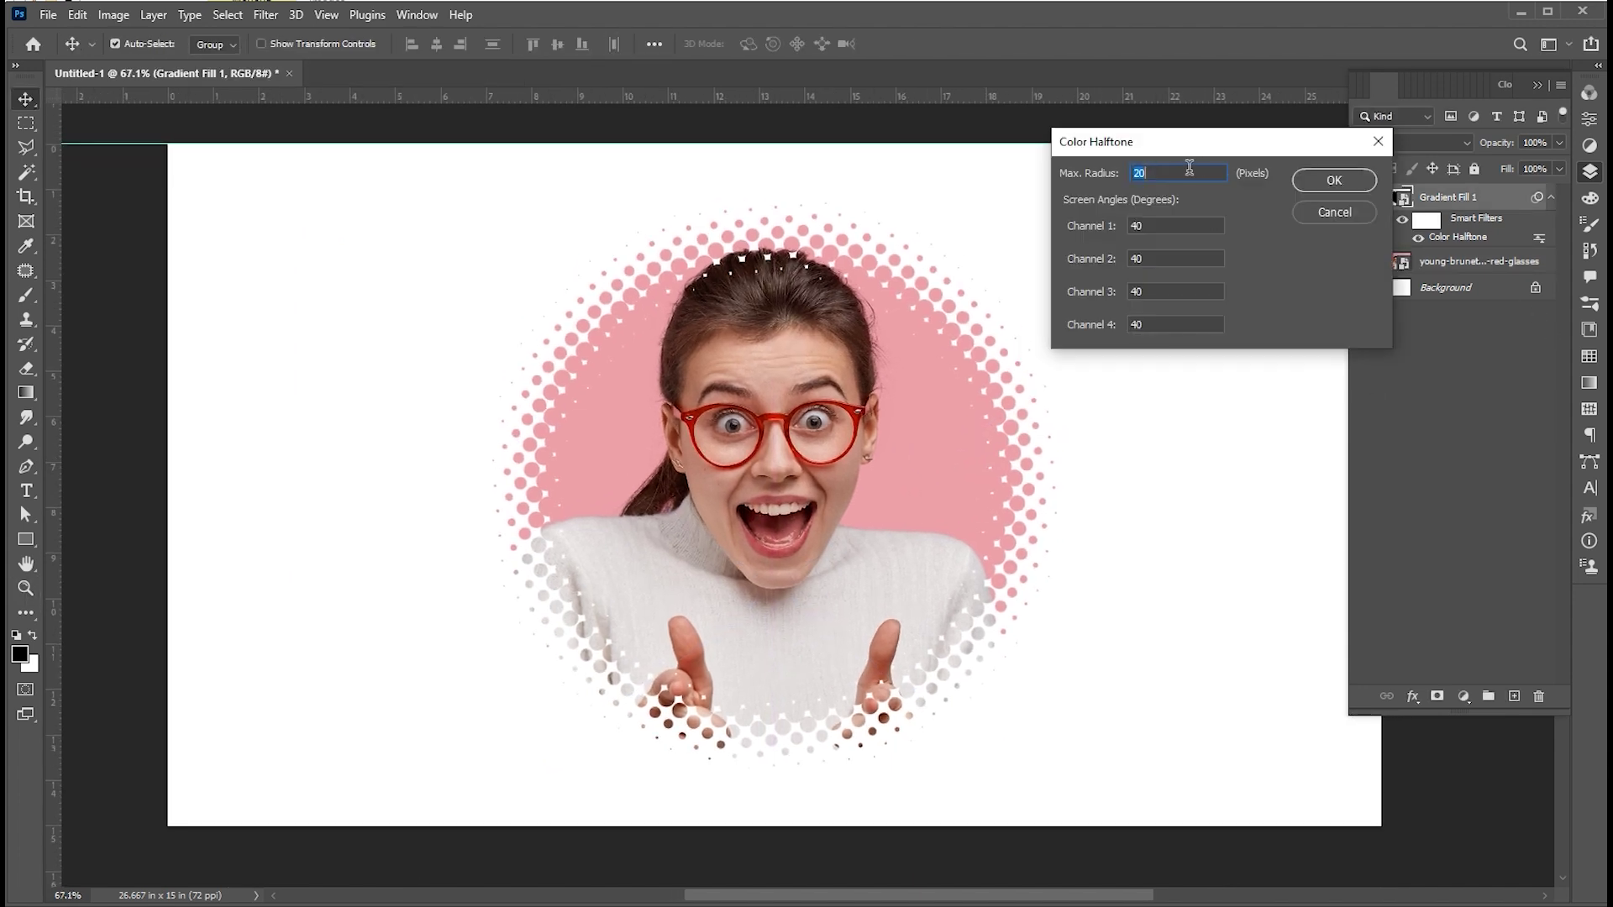
{"action": "type", "text": "15"}
{"action": "key", "text": "Tab"}
{"action": "type", "text": "0"}
{"action": "key", "text": "Tab"}
{"action": "key", "text": "Return"}
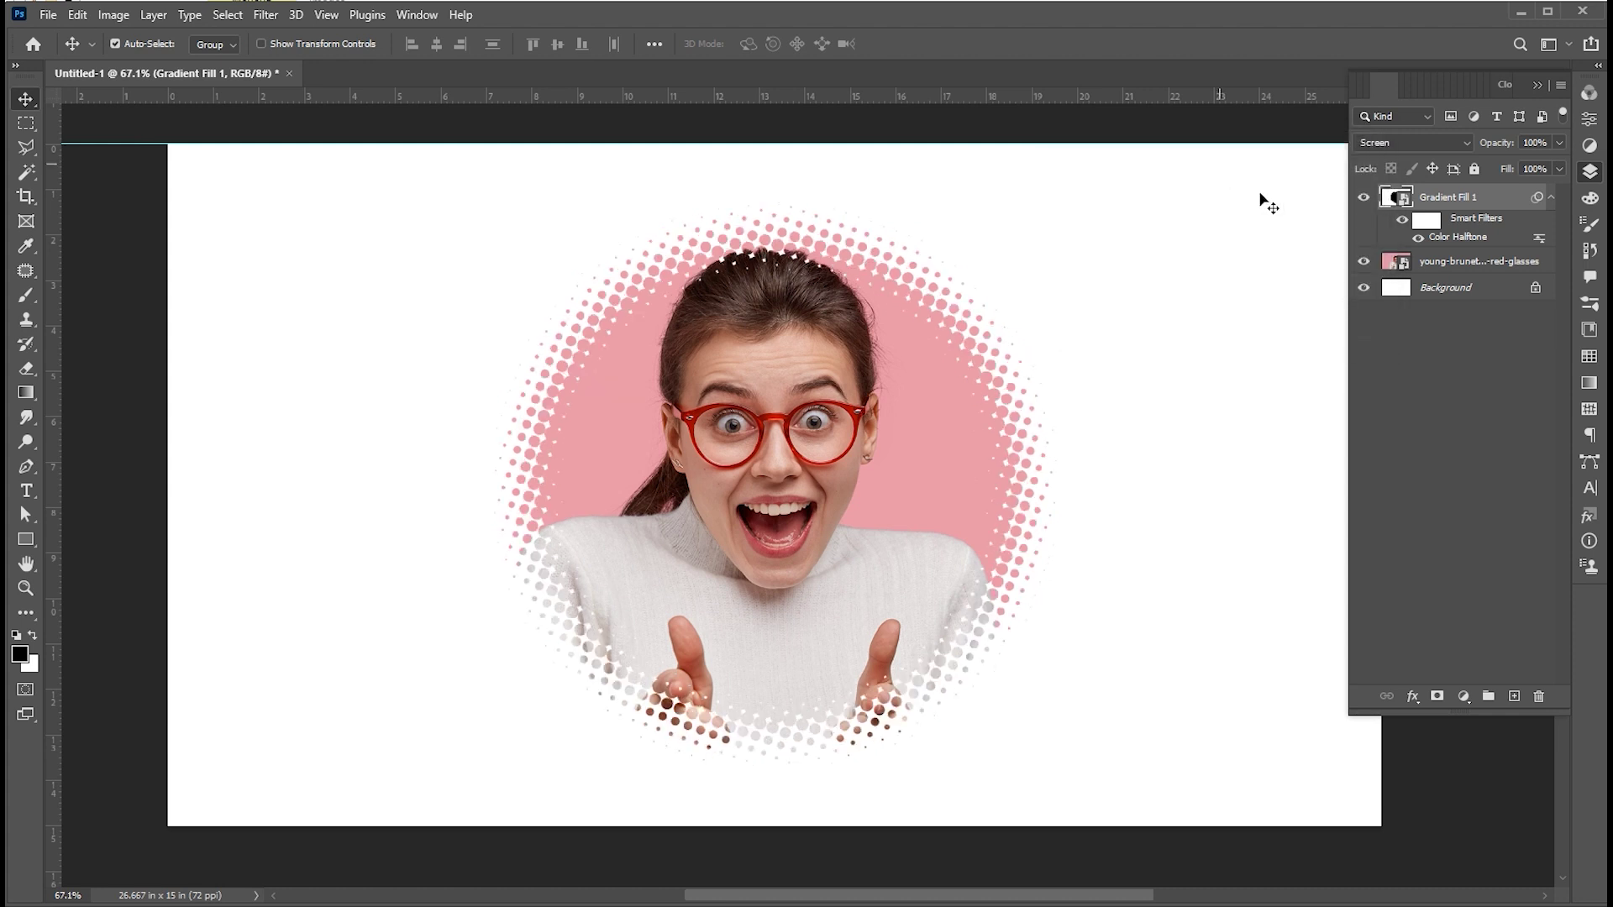
{"action": "double_click", "coordinate": [1397, 198]}
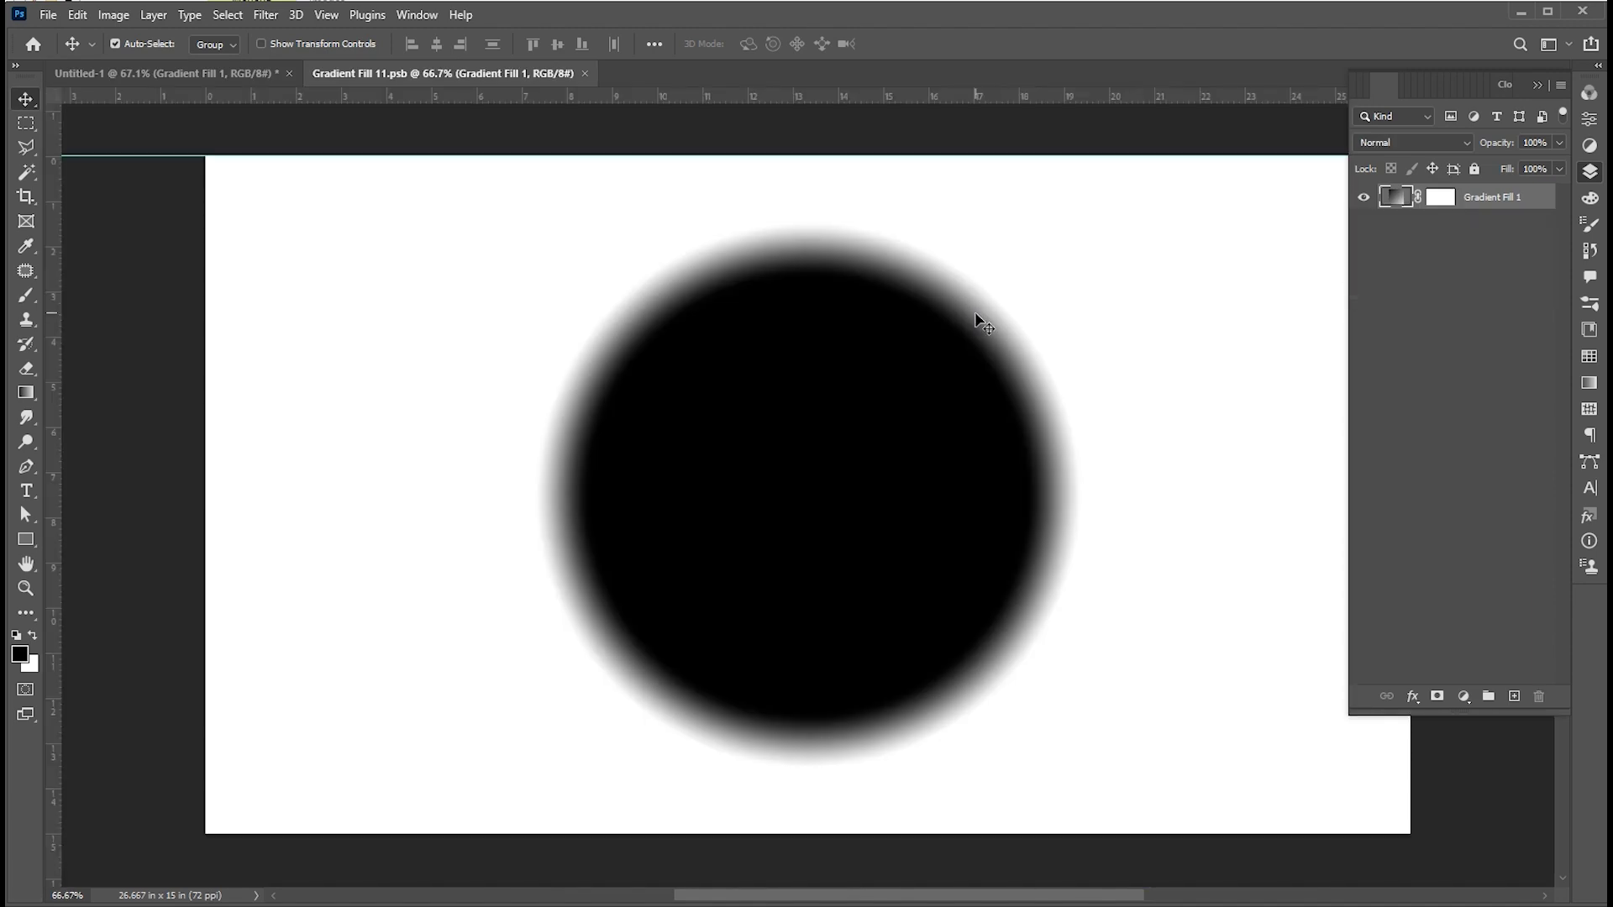
In the smart object, shift the black stop left and the white stop to 83%, then save.
{"action": "double_click", "coordinate": [1400, 200]}
{"action": "left_click", "coordinate": [1034, 149]}
{"action": "left_click_drag", "start_coordinate": [1228, 424], "coordinate": [1191, 425]}
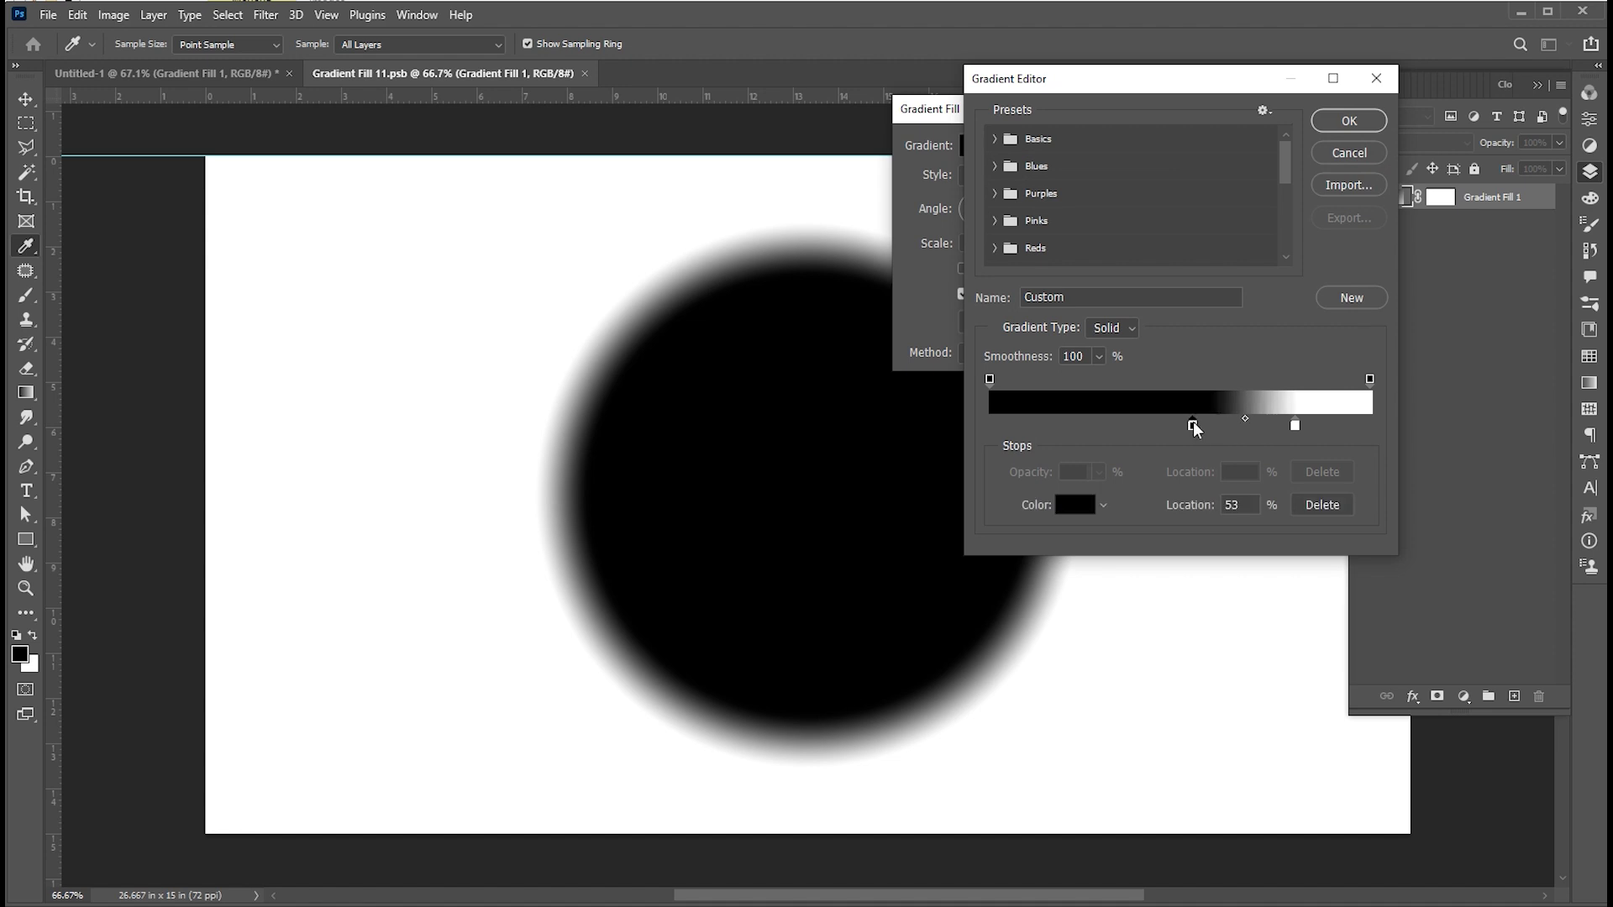
{"action": "left_click", "coordinate": [1295, 426]}
{"action": "left_click_drag", "start_coordinate": [1300, 424], "coordinate": [1308, 422]}
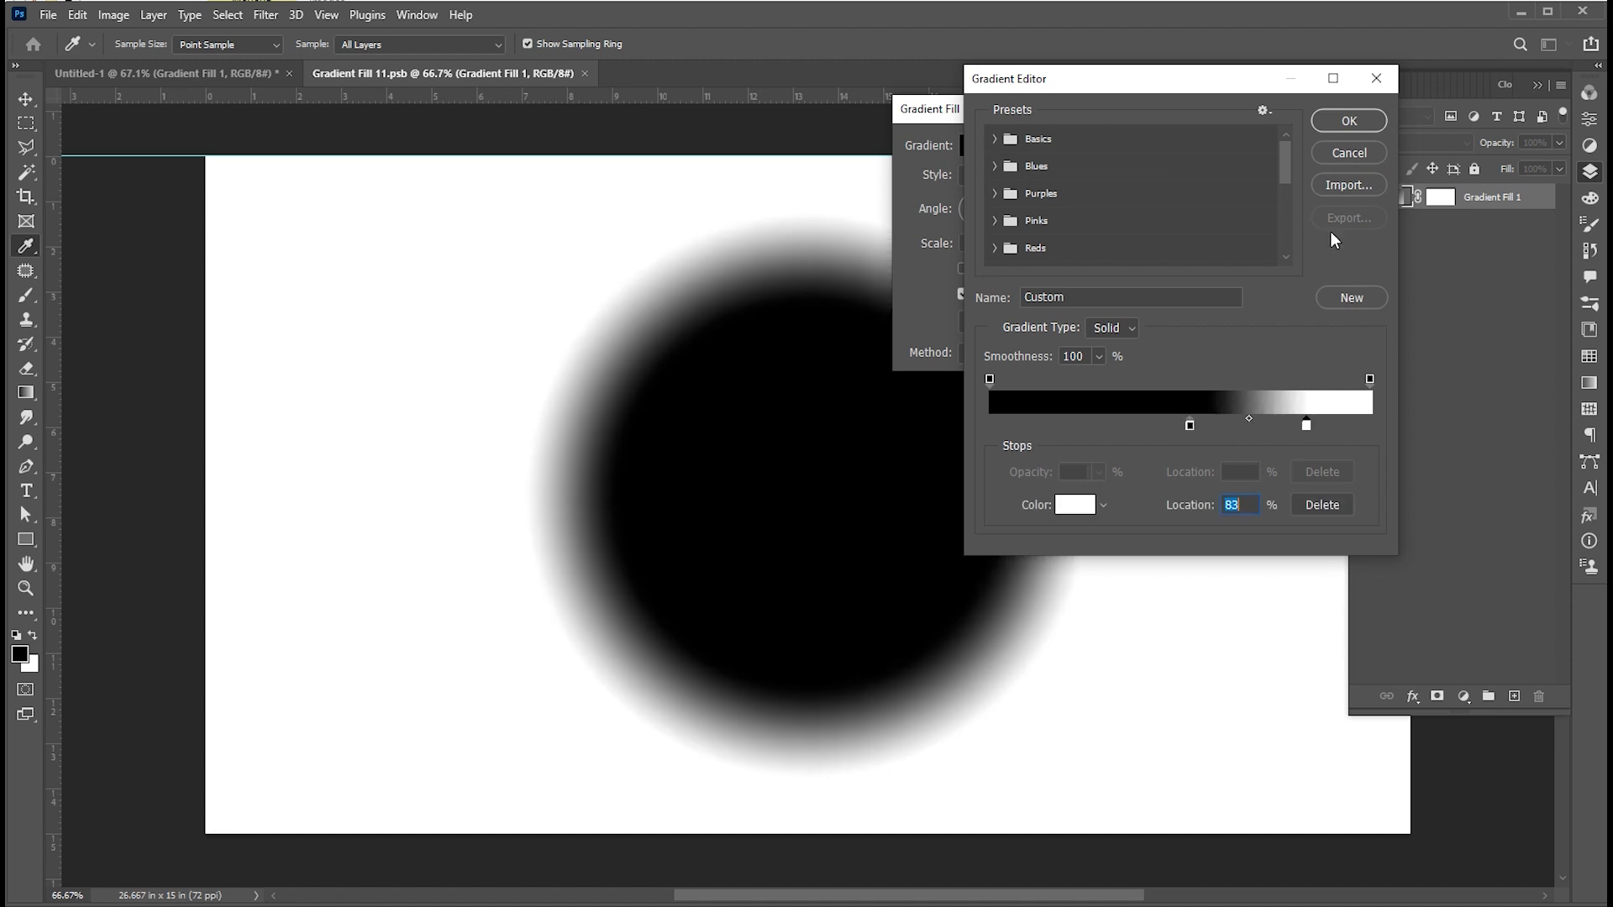
{"action": "left_click", "coordinate": [1333, 119]}
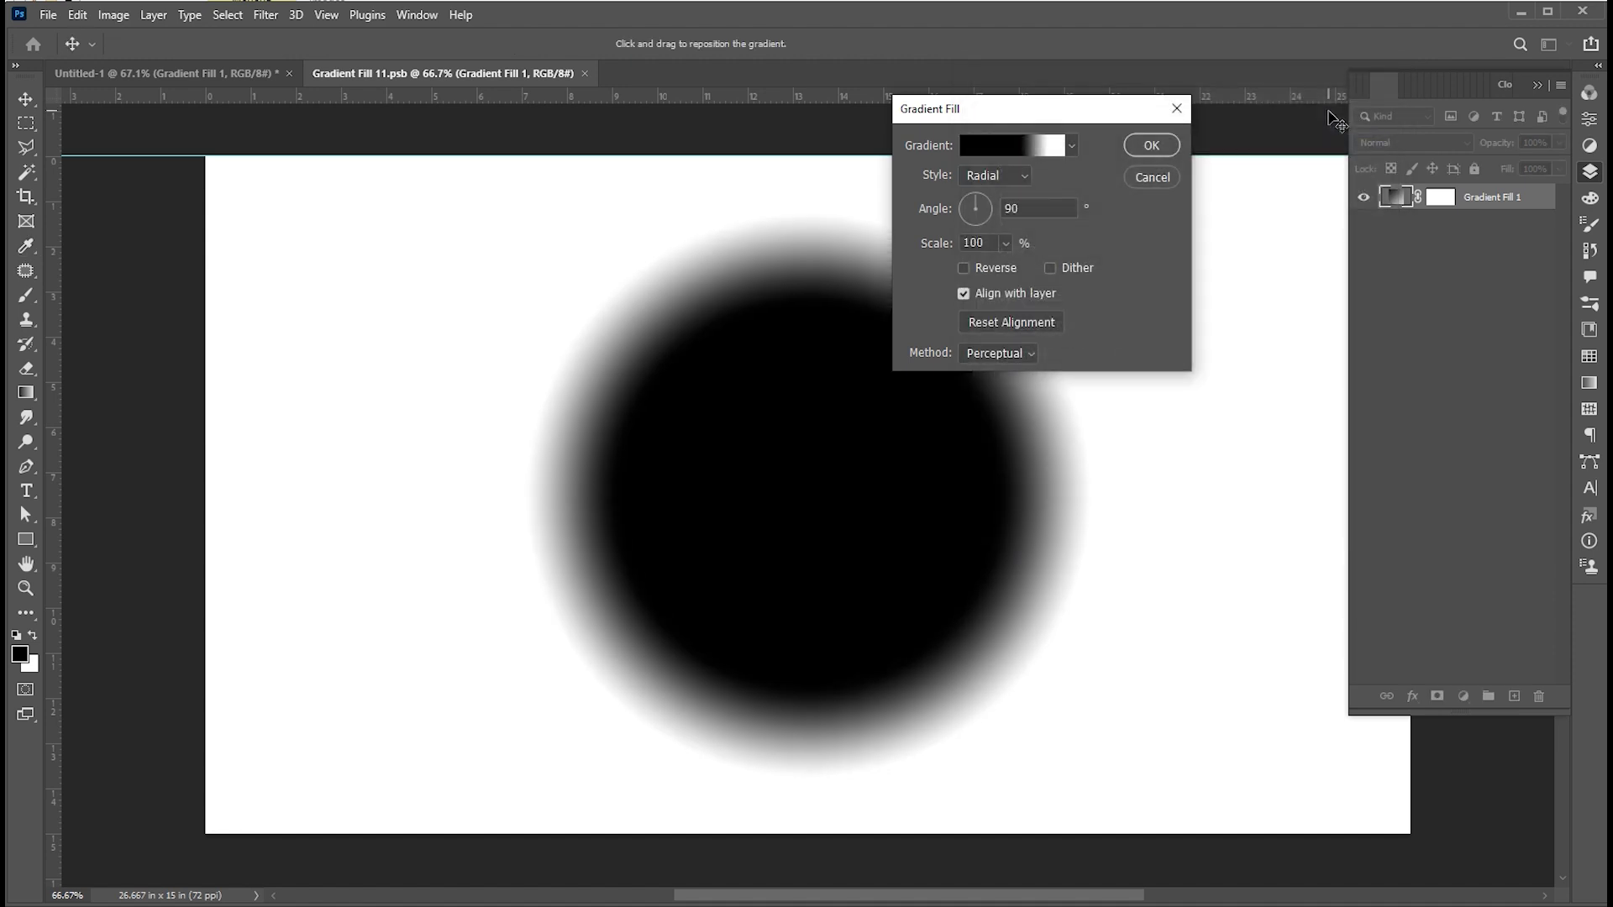
{"action": "left_click", "coordinate": [1144, 141]}
{"action": "key", "text": "ctrl+s"}
{"action": "left_click", "coordinate": [227, 75]}
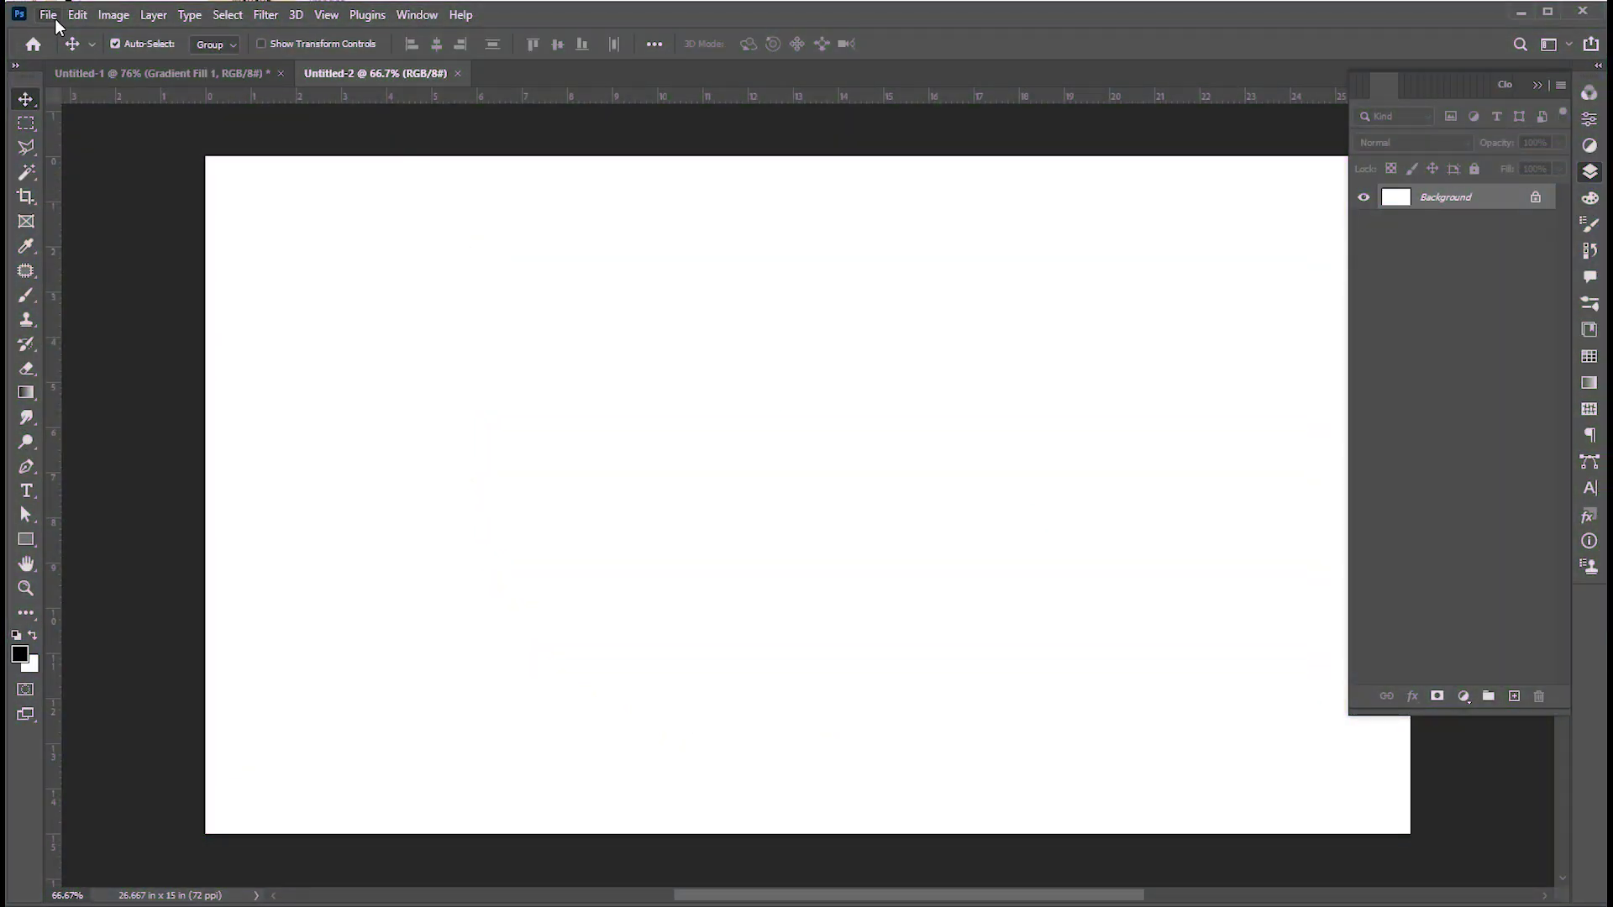
Embed the amazed brunette headshot in Untitled-2, enlarged to fill the canvas and nudged down.
{"action": "left_click", "coordinate": [50, 15]}
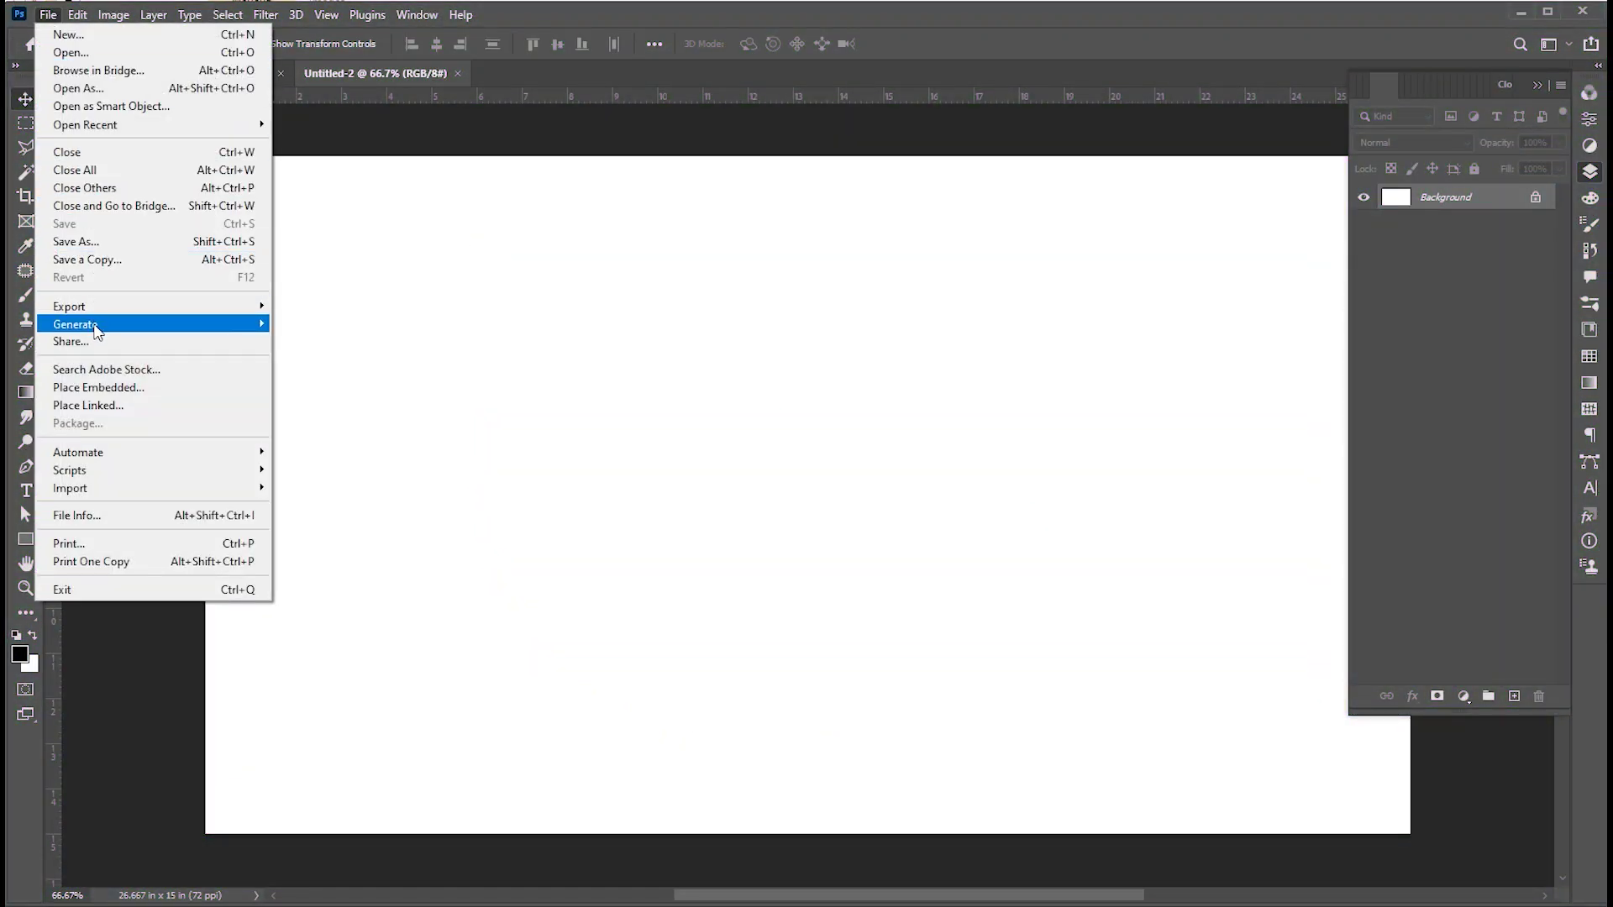
{"action": "left_click", "coordinate": [99, 387]}
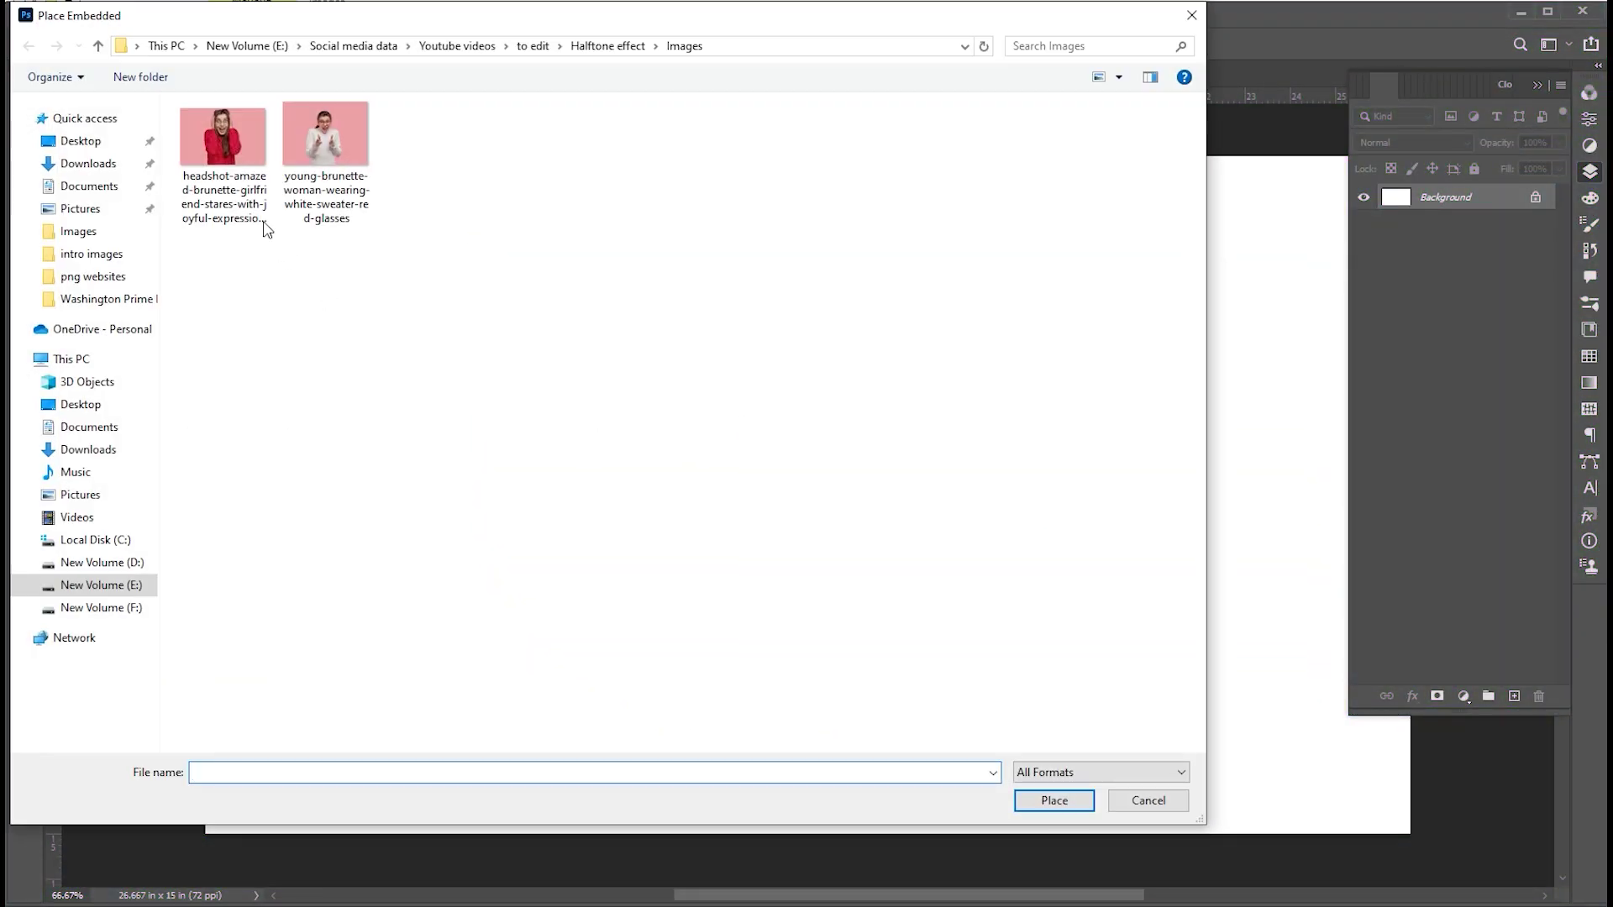
{"action": "left_click", "coordinate": [227, 138]}
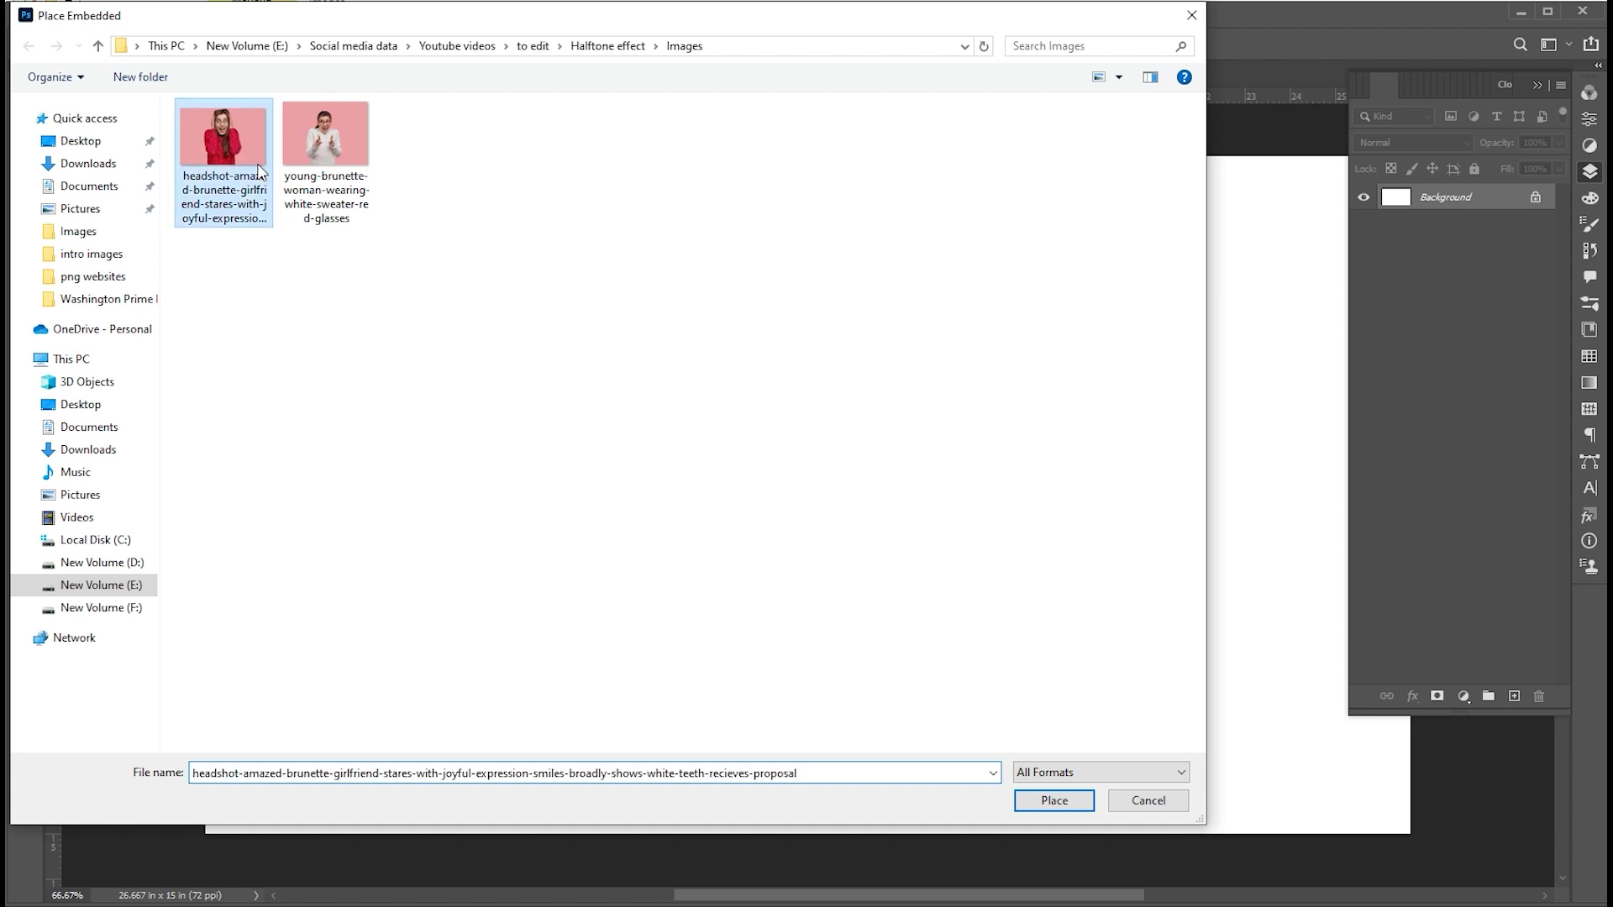
{"action": "left_click", "coordinate": [1049, 800]}
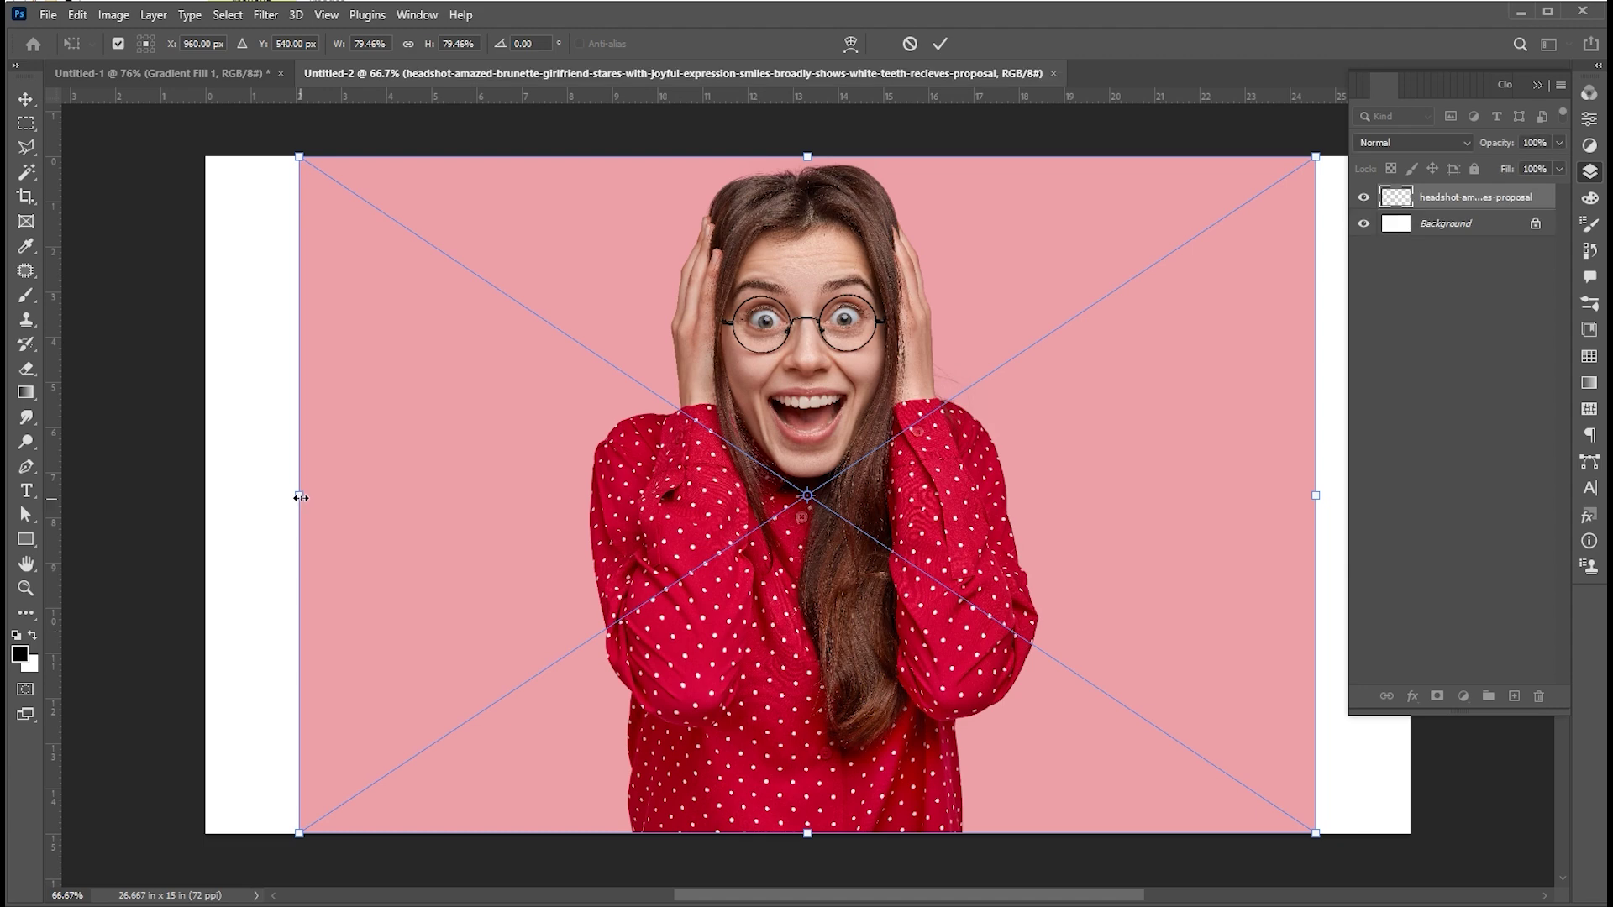
{"action": "left_click_drag", "start_coordinate": [298, 494], "coordinate": [191, 494]}
{"action": "mouse_move", "coordinate": [839, 410]}
{"action": "left_mouse_down"}
{"action": "mouse_move", "coordinate": [839, 479]}
{"action": "mouse_move", "coordinate": [839, 464]}
{"action": "left_mouse_up"}
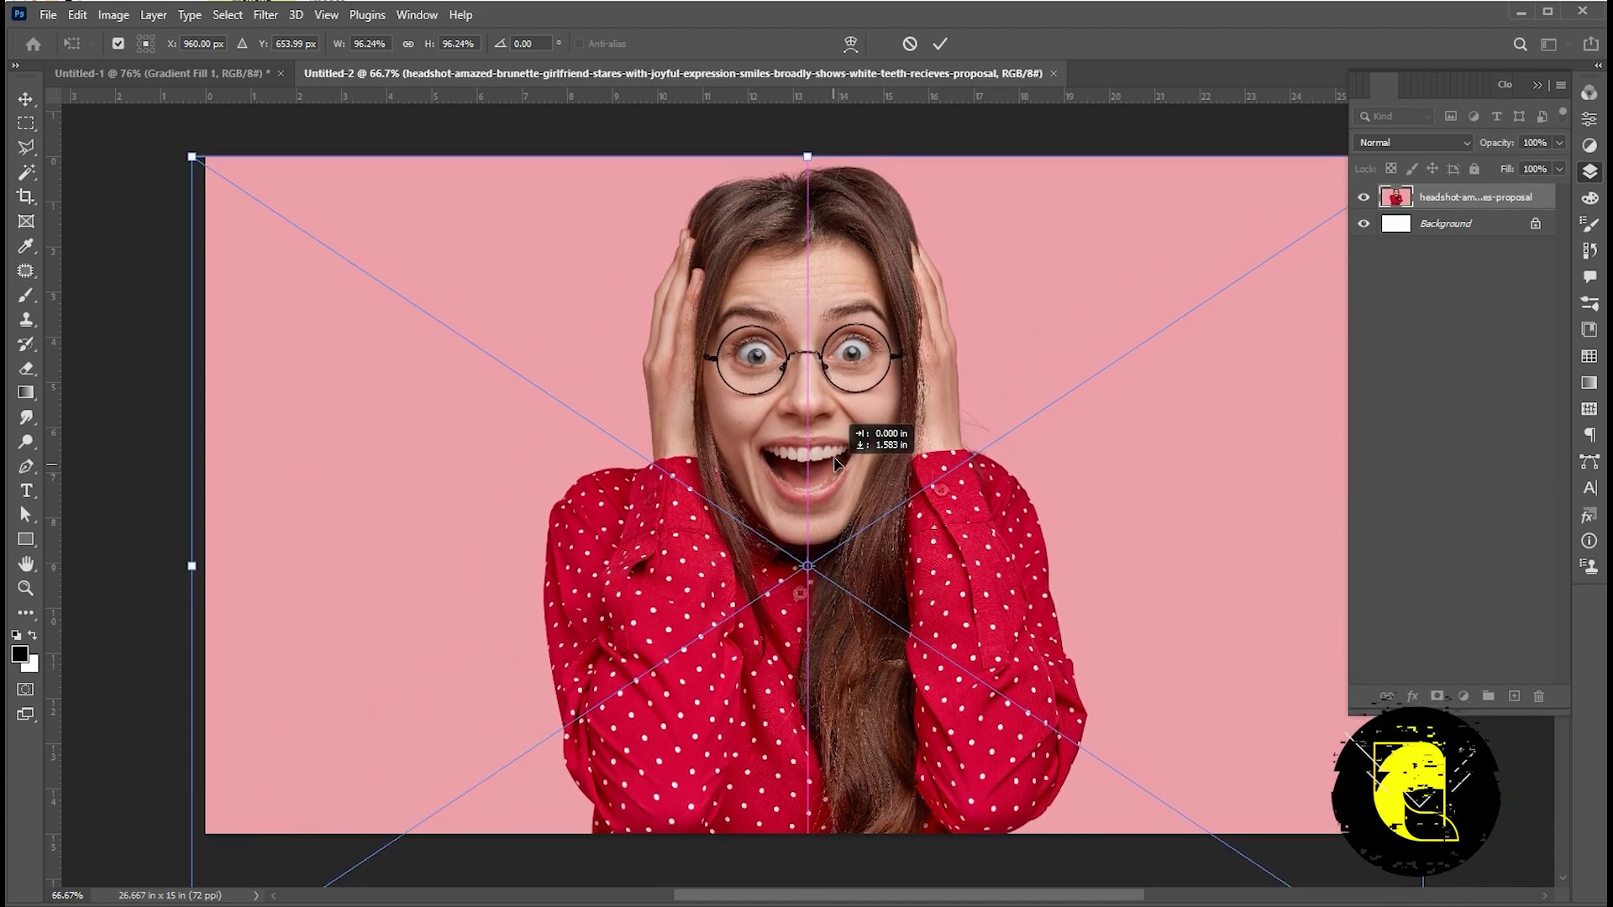
{"action": "key", "text": "Return"}
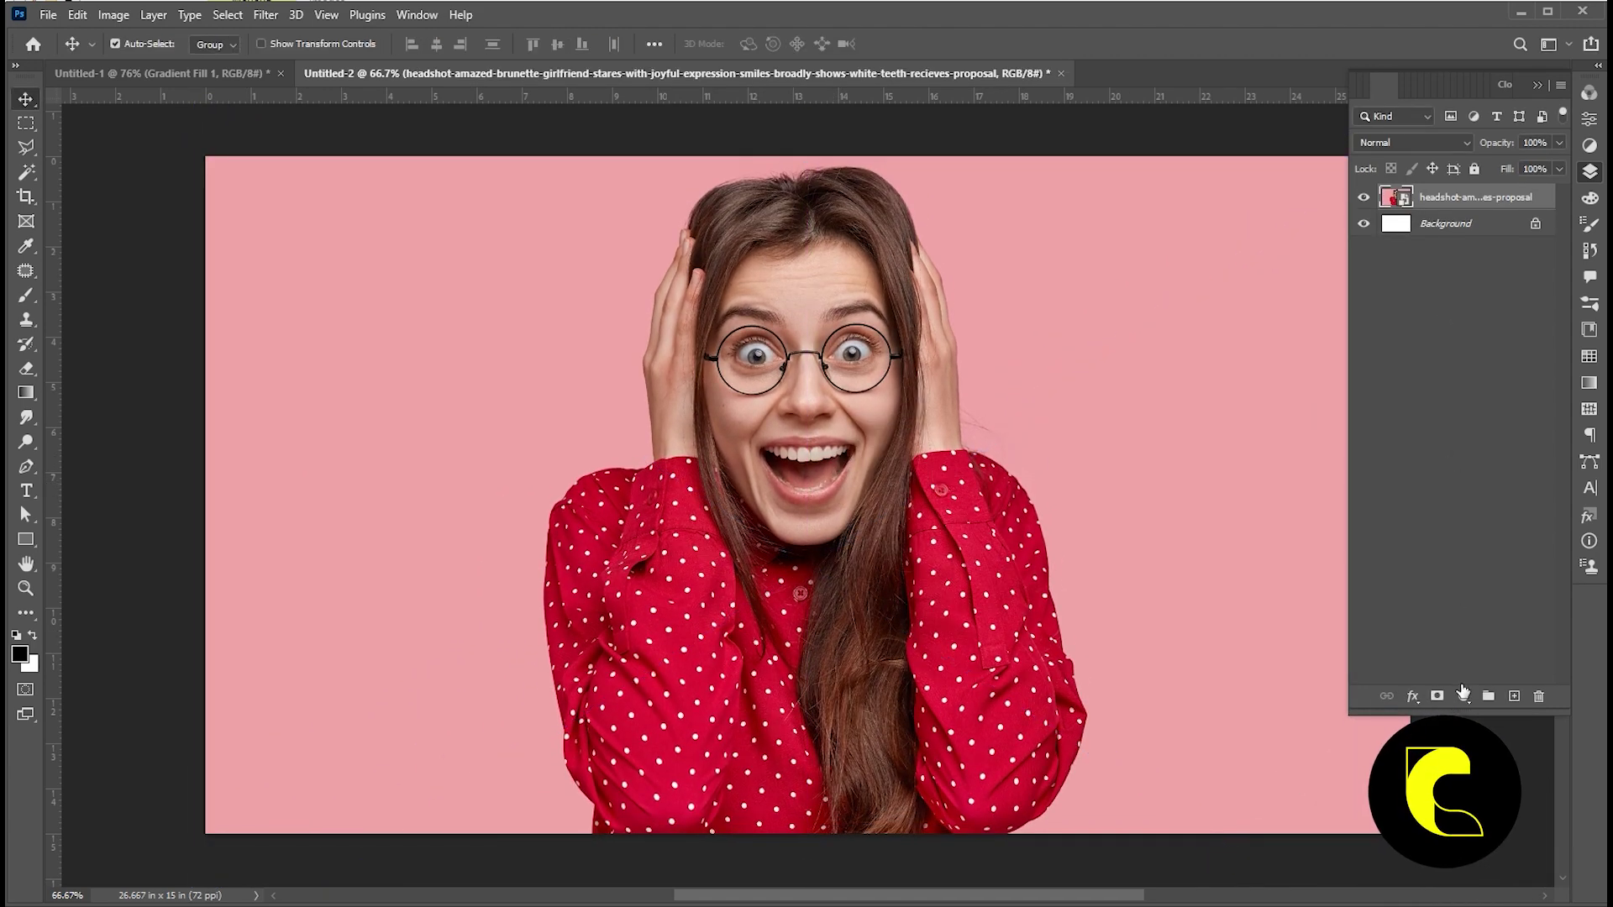
{"action": "left_click", "coordinate": [1464, 696]}
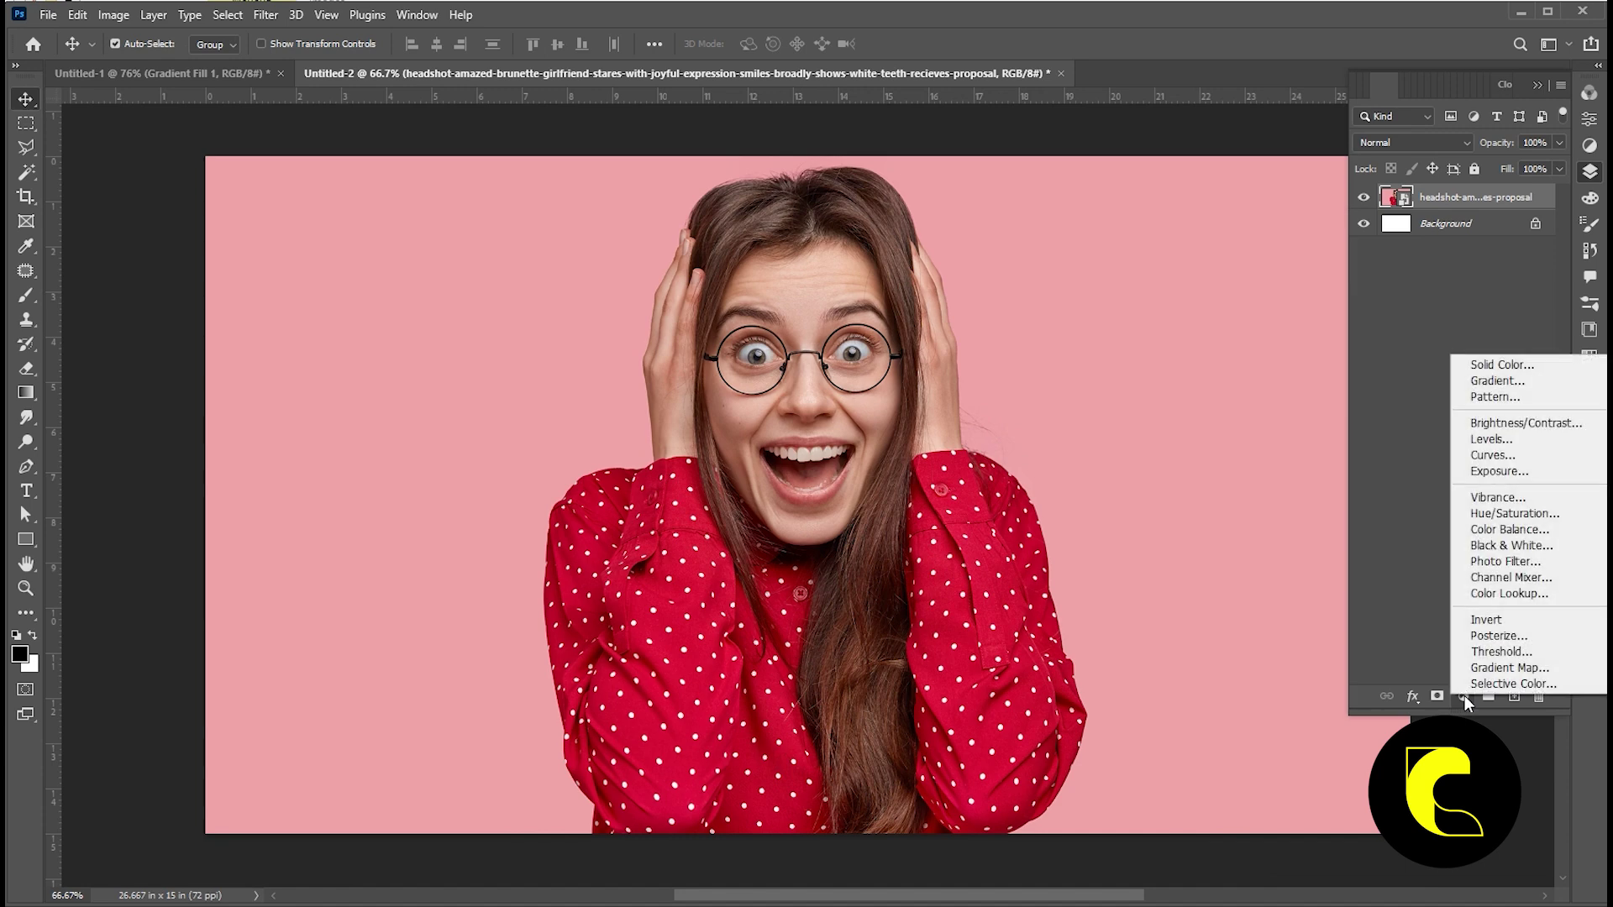
Add a gradient fill layer using the Basics black-to-white preset.
{"action": "left_click", "coordinate": [1484, 382]}
{"action": "left_click", "coordinate": [1072, 148]}
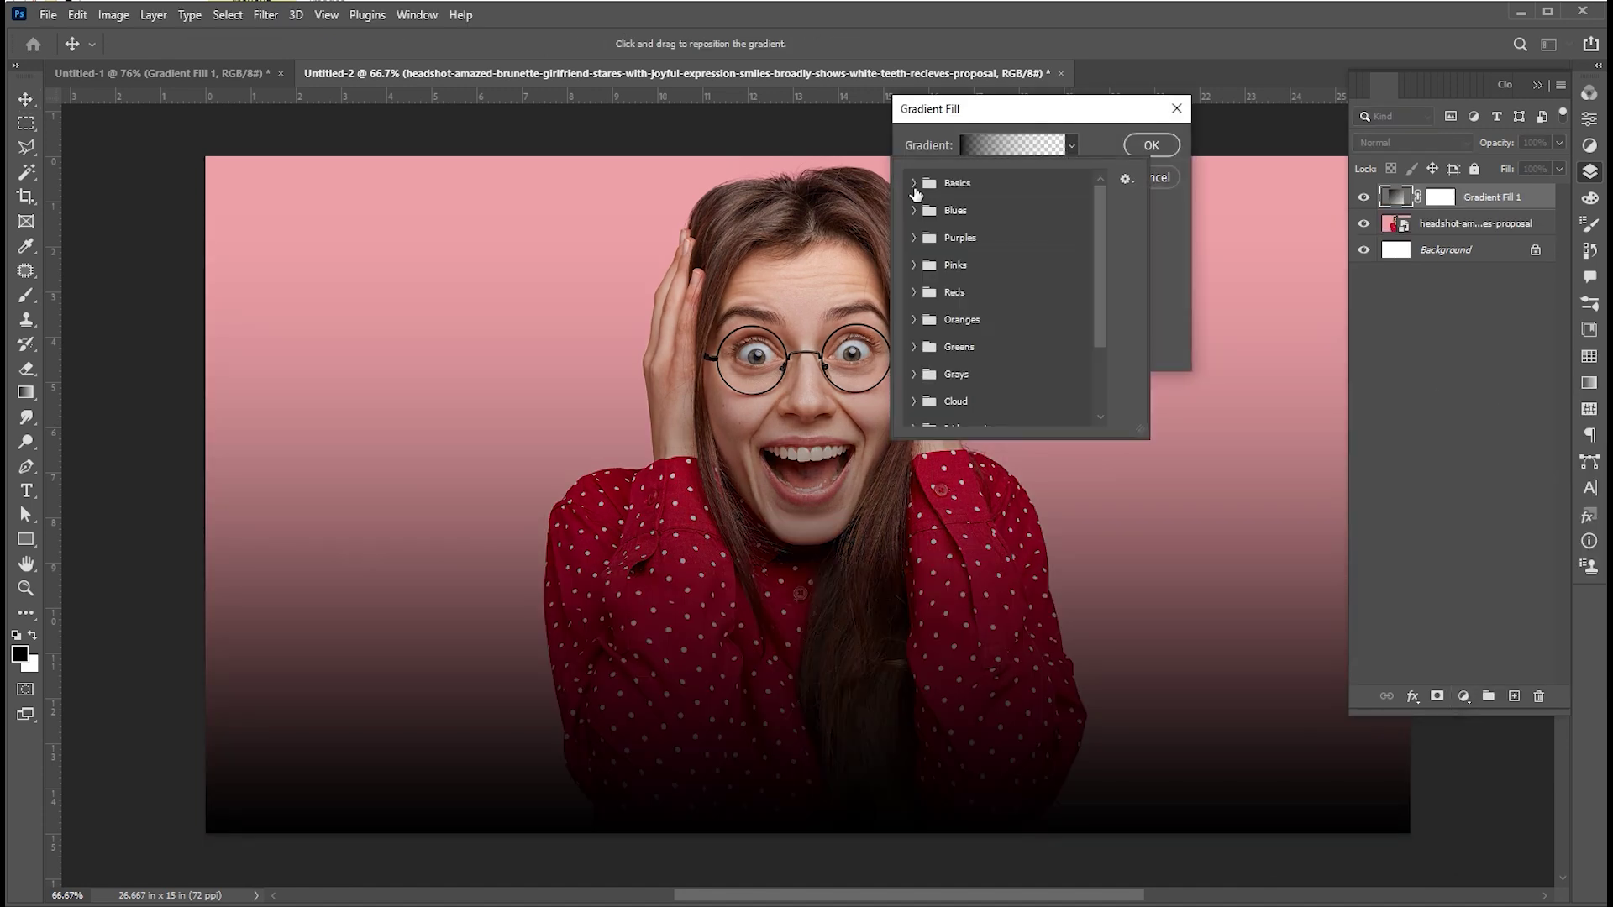
{"action": "left_click", "coordinate": [913, 183]}
{"action": "left_click", "coordinate": [939, 213]}
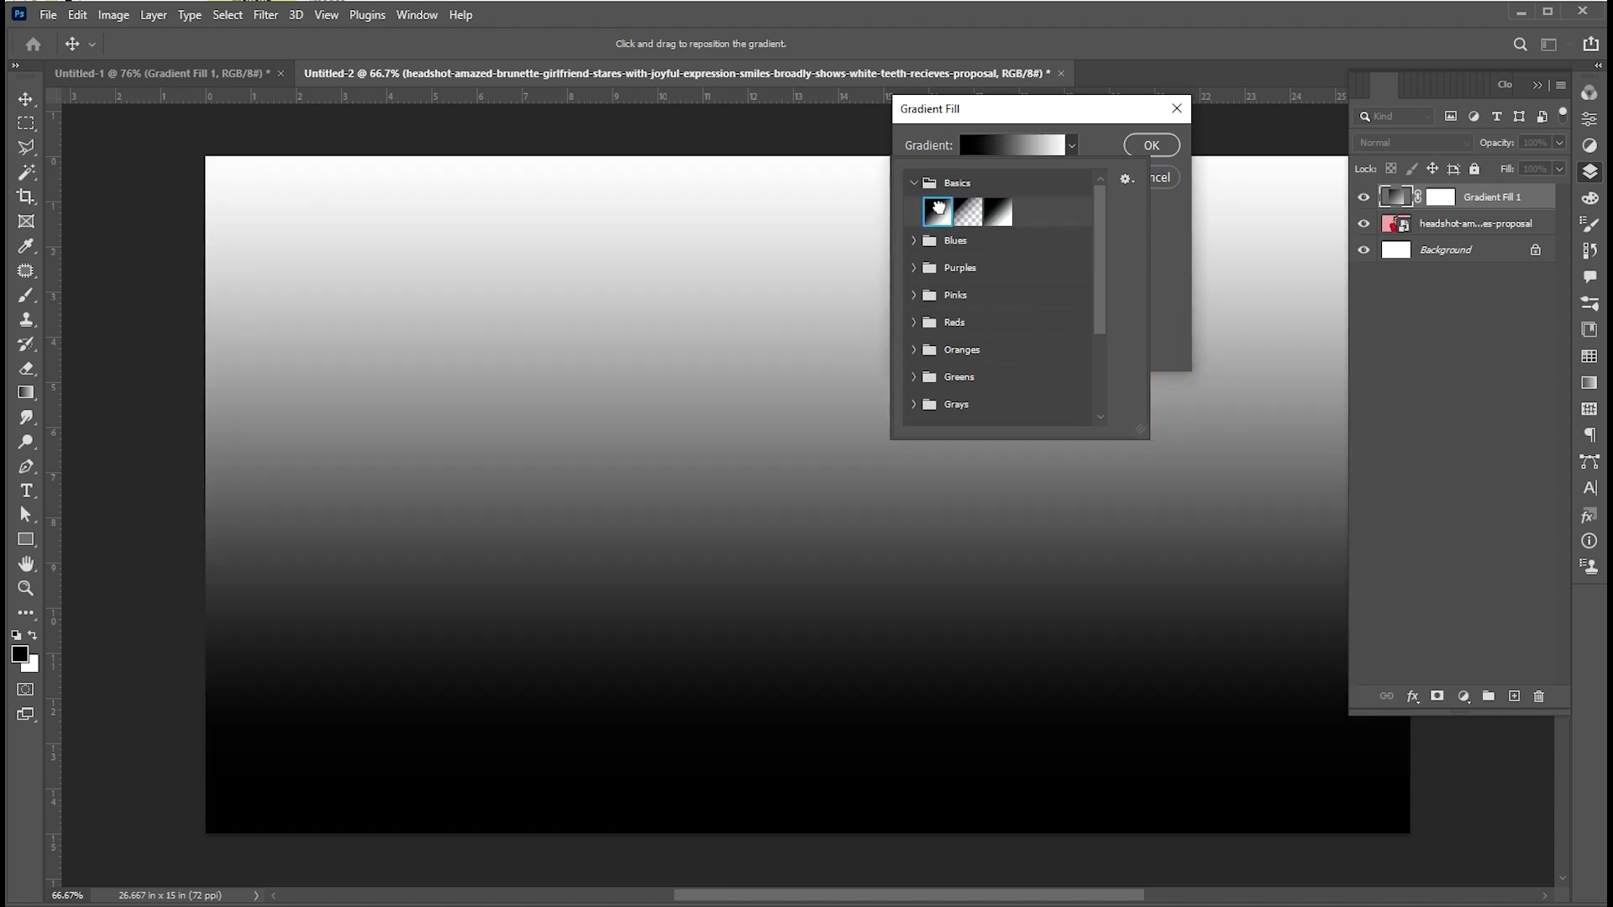
{"action": "left_click", "coordinate": [1098, 151]}
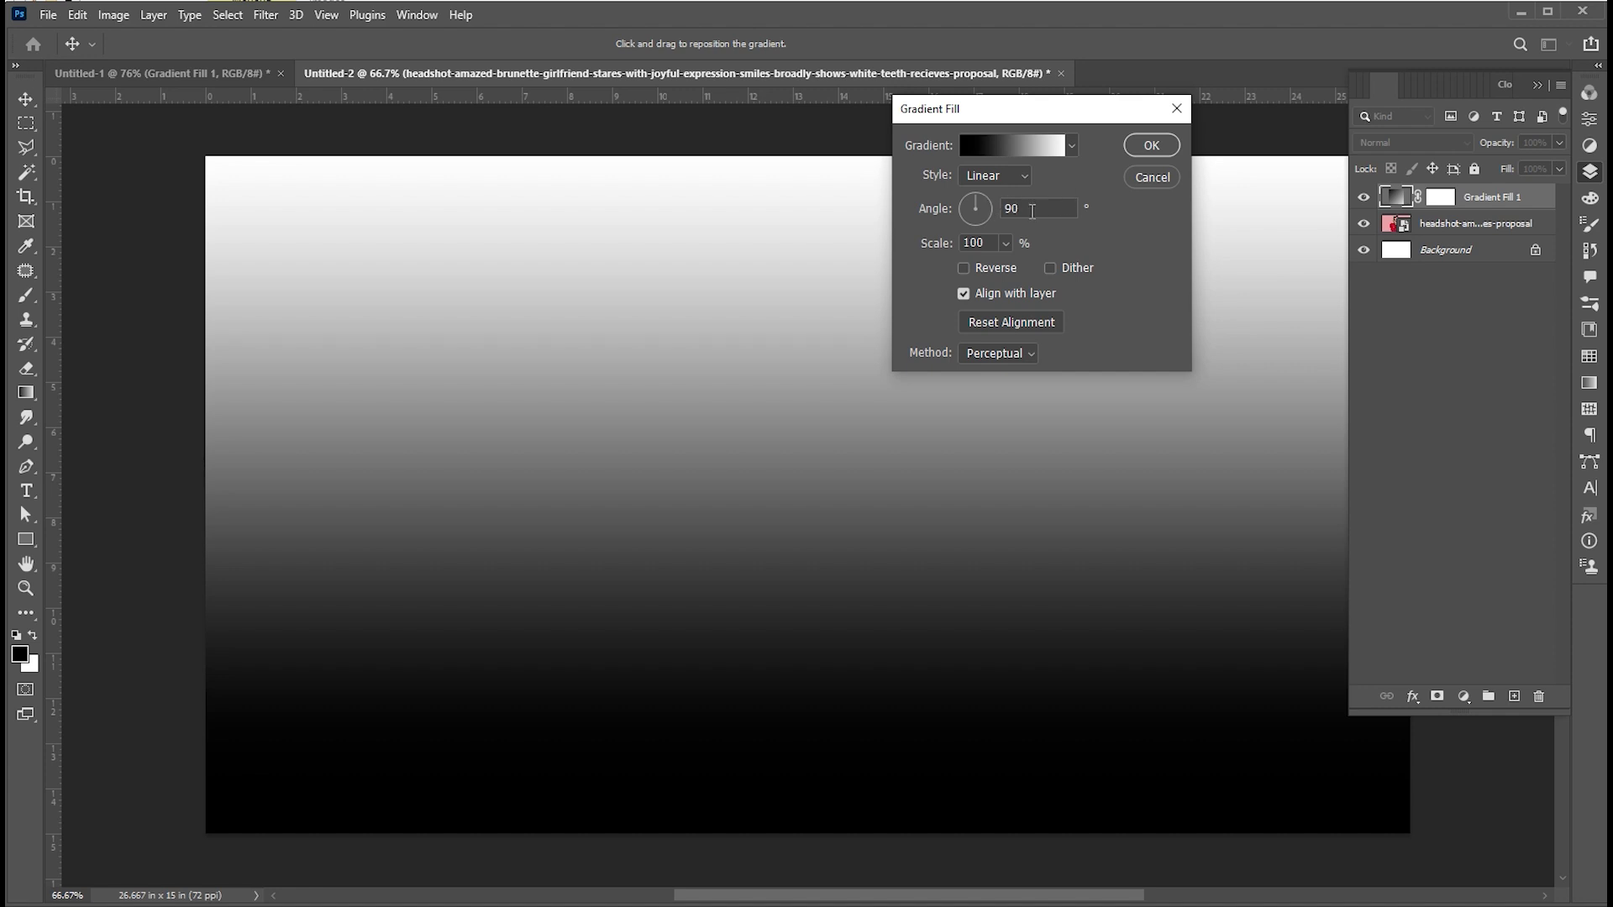
{"action": "type", "text": "-90"}
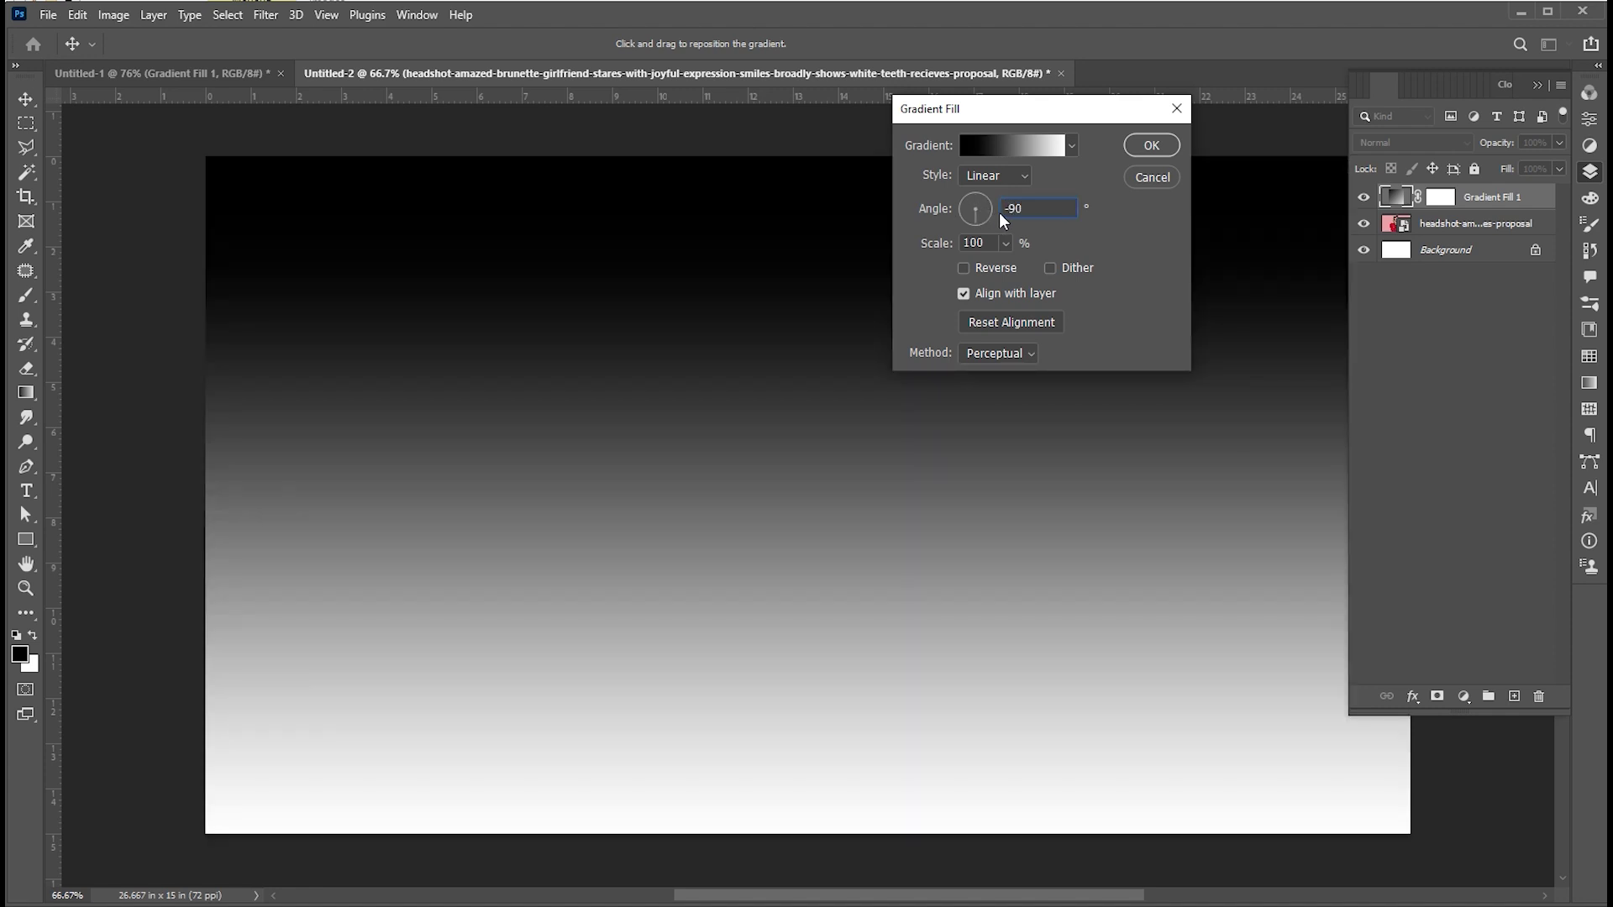
Move the gradient stops to black at about 48% and white at 70%.
{"action": "left_click", "coordinate": [1005, 150]}
{"action": "left_click_drag", "start_coordinate": [995, 424], "coordinate": [1100, 425]}
{"action": "left_click_drag", "start_coordinate": [1369, 426], "coordinate": [1256, 426]}
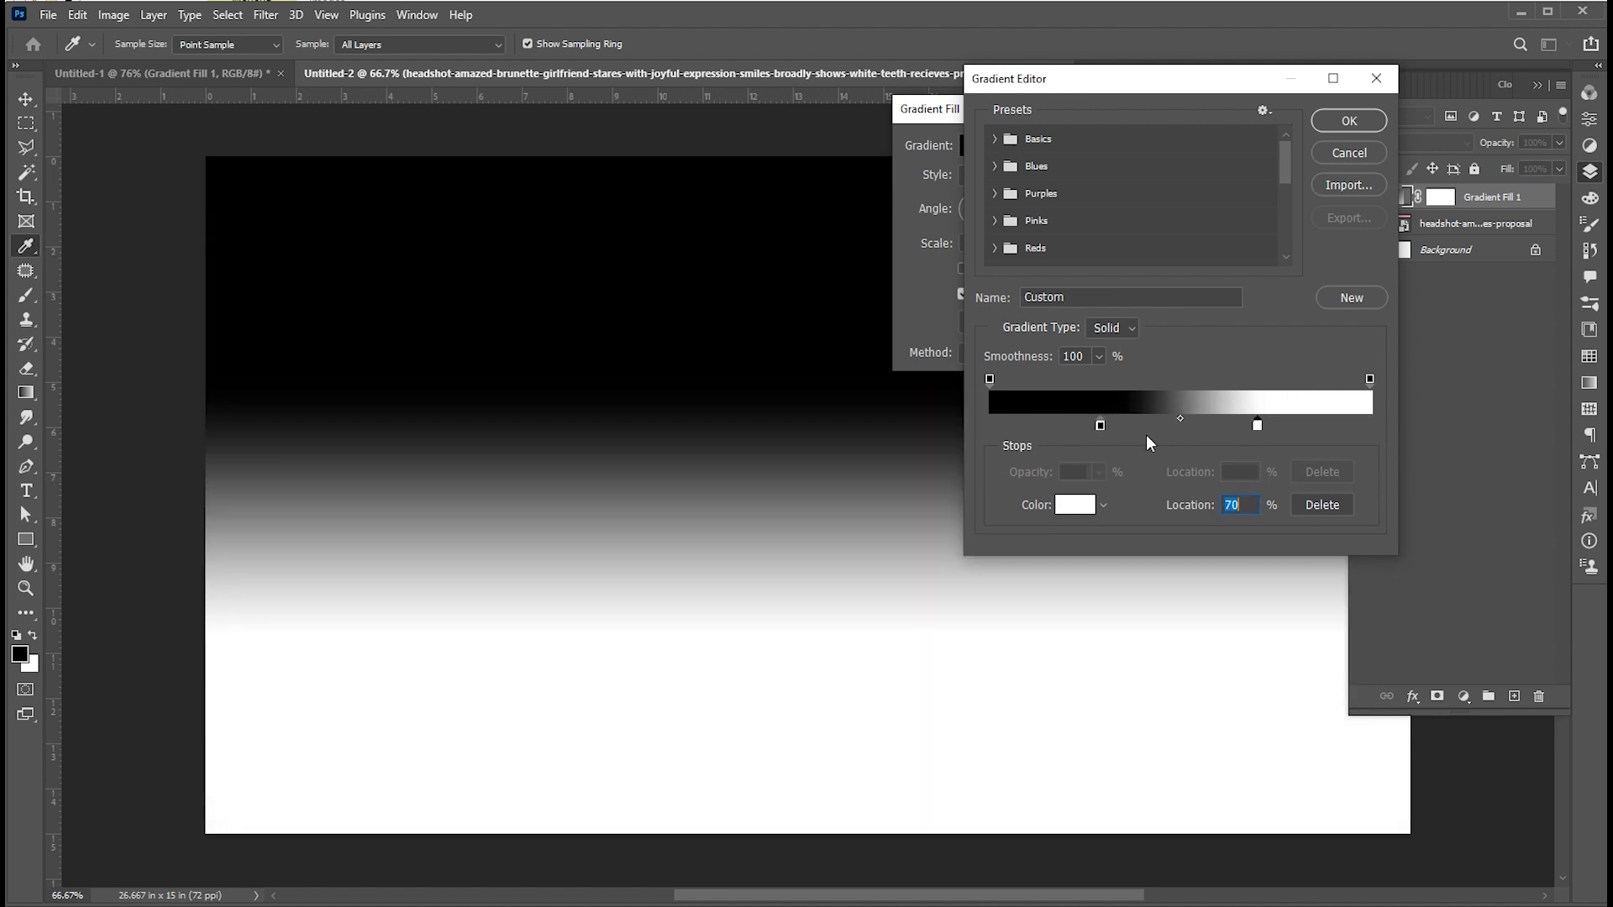
{"action": "mouse_move", "coordinate": [1102, 426]}
{"action": "left_mouse_down"}
{"action": "mouse_move", "coordinate": [1276, 425]}
{"action": "mouse_move", "coordinate": [1217, 426]}
{"action": "mouse_move", "coordinate": [1229, 432]}
{"action": "left_mouse_up"}
{"action": "left_click", "coordinate": [1310, 123]}
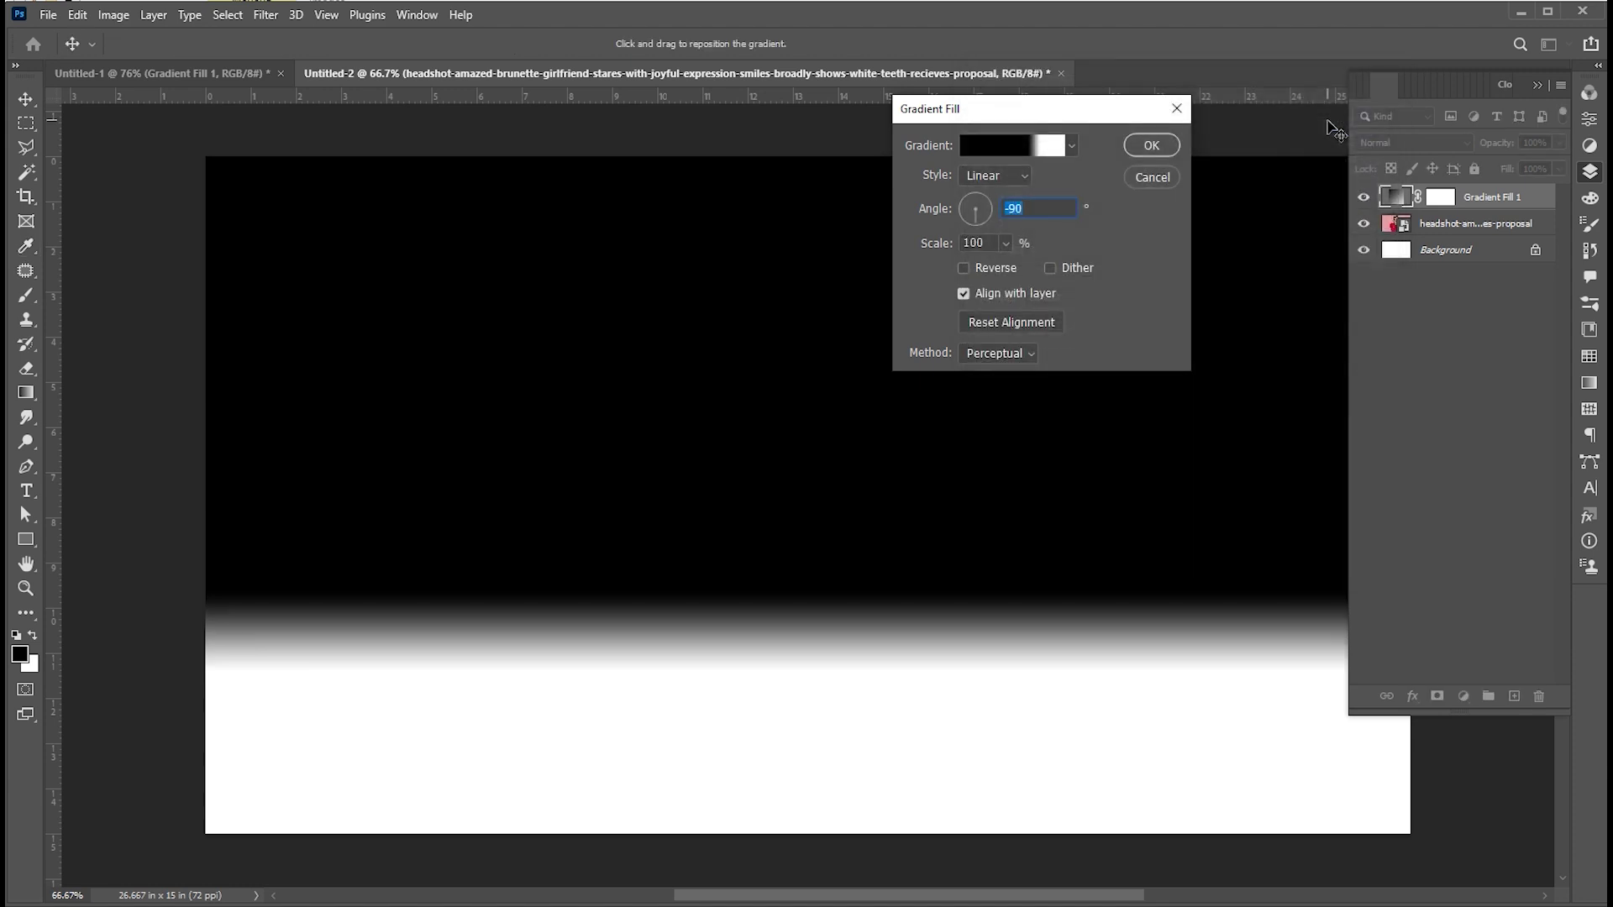
{"action": "left_click", "coordinate": [1153, 144]}
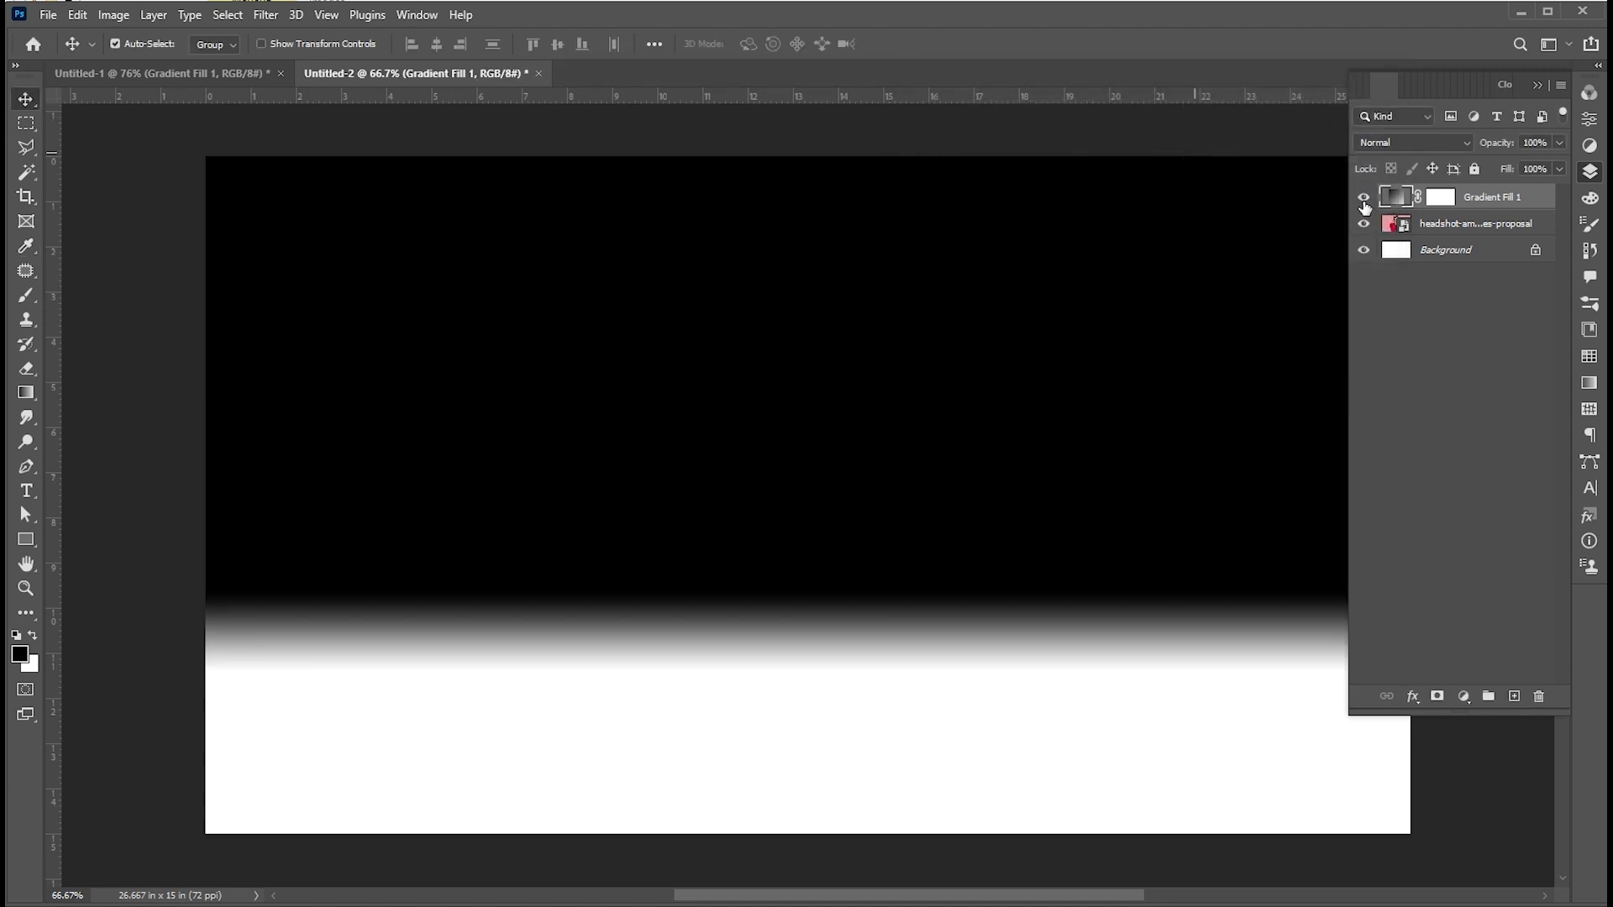
Convert Gradient Fill 1 to a smart object and apply the Color Halftone filter.
{"action": "right_click", "coordinate": [1466, 196]}
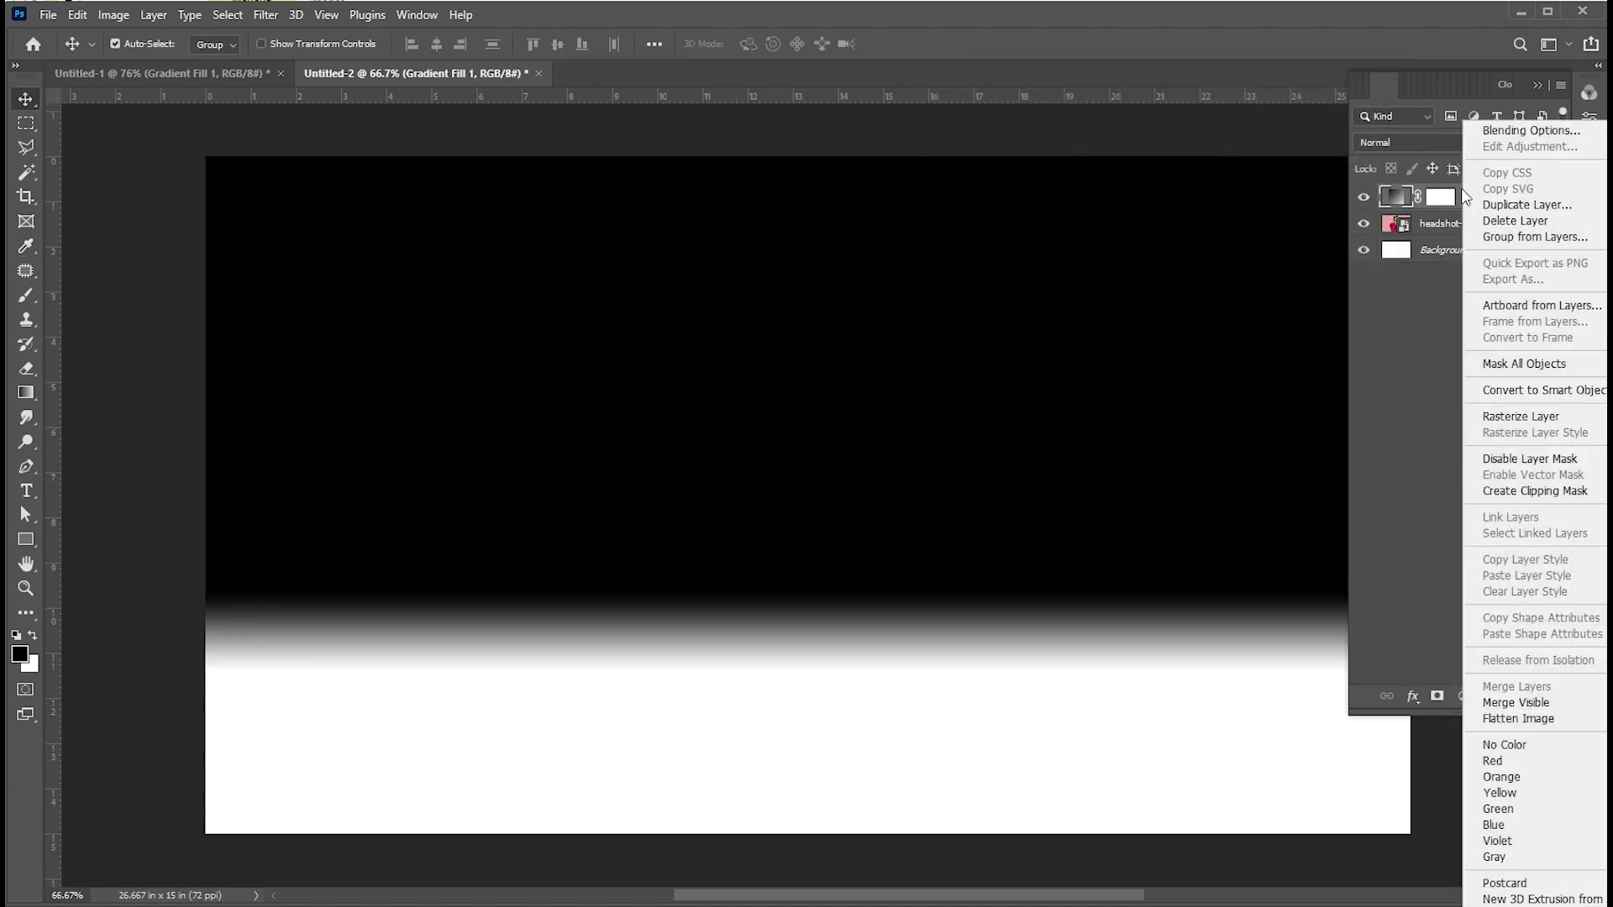
{"action": "left_click", "coordinate": [1537, 390]}
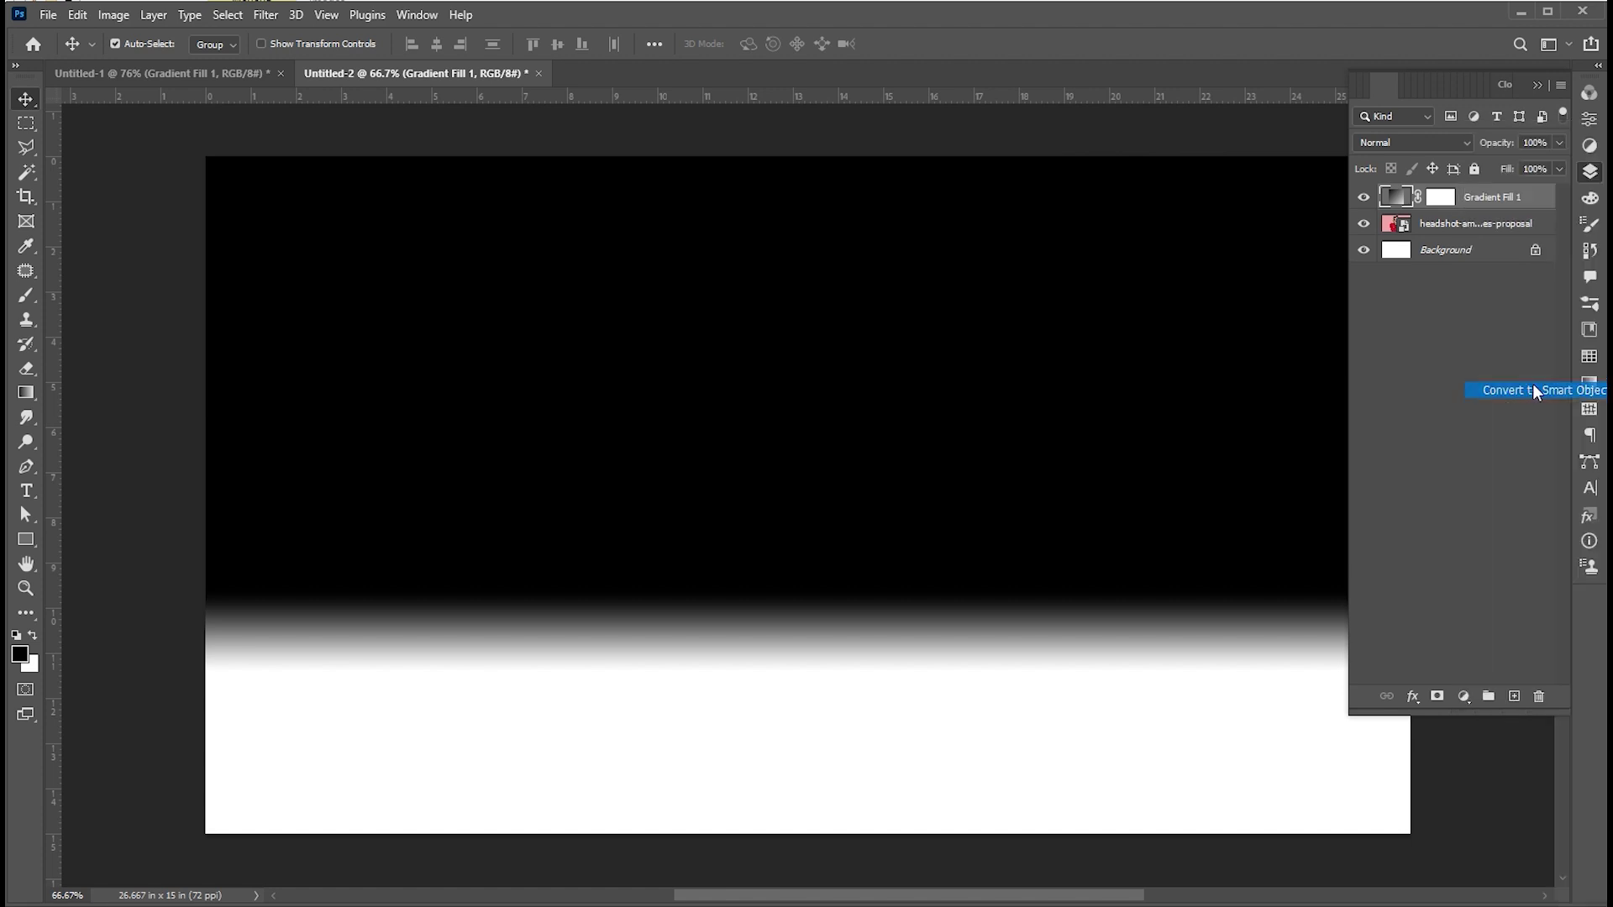
{"action": "left_click", "coordinate": [266, 15]}
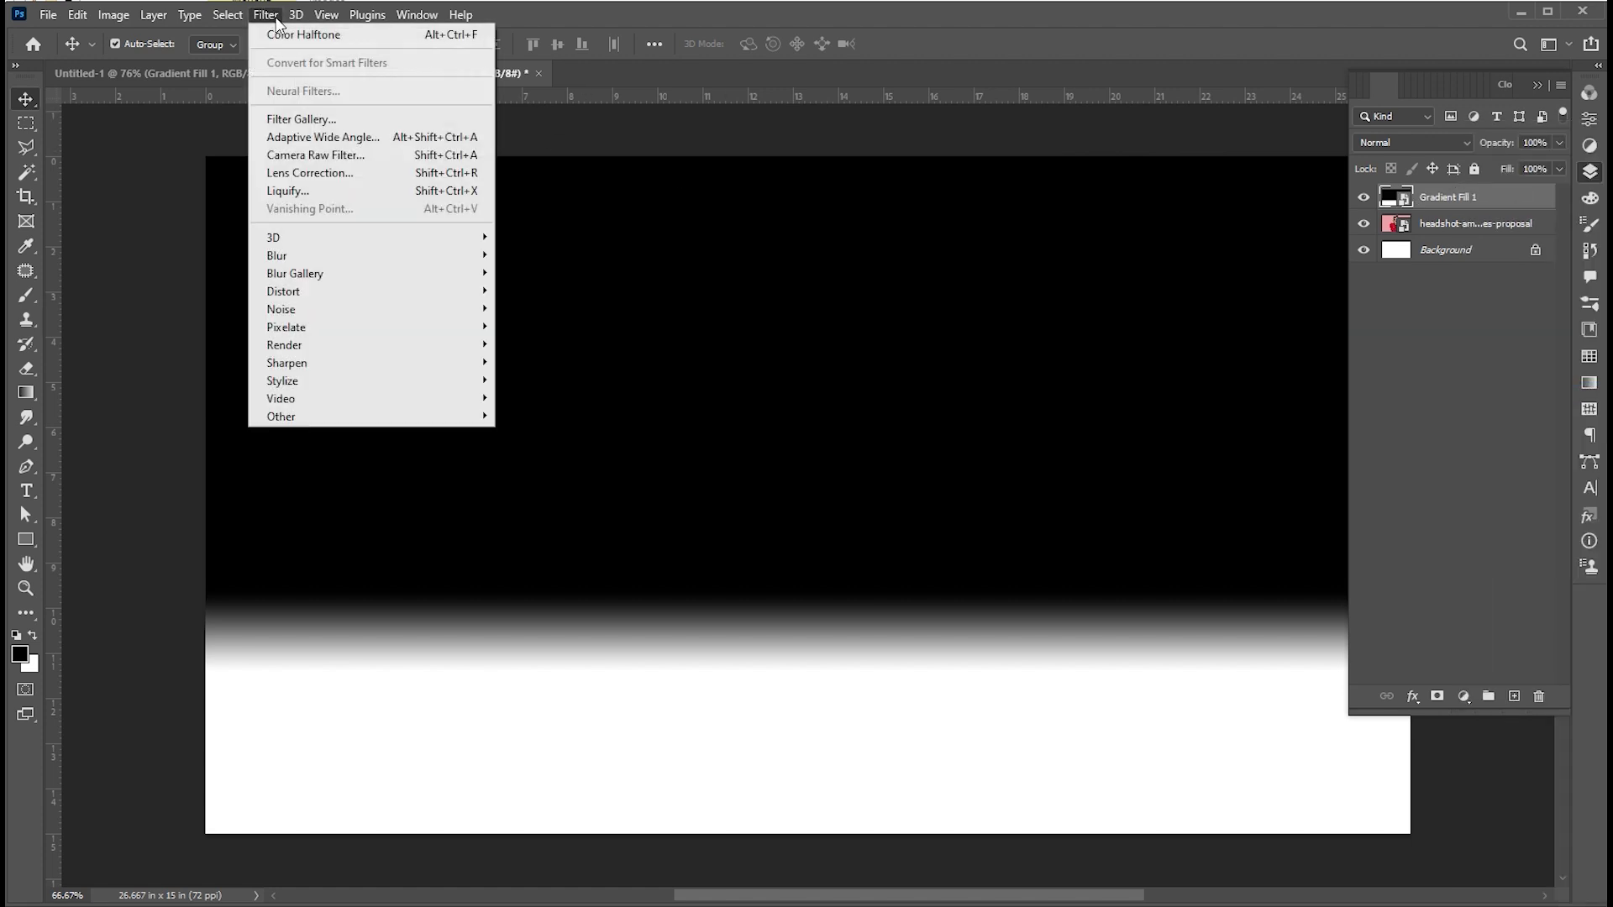
{"action": "mouse_move", "coordinate": [287, 326]}
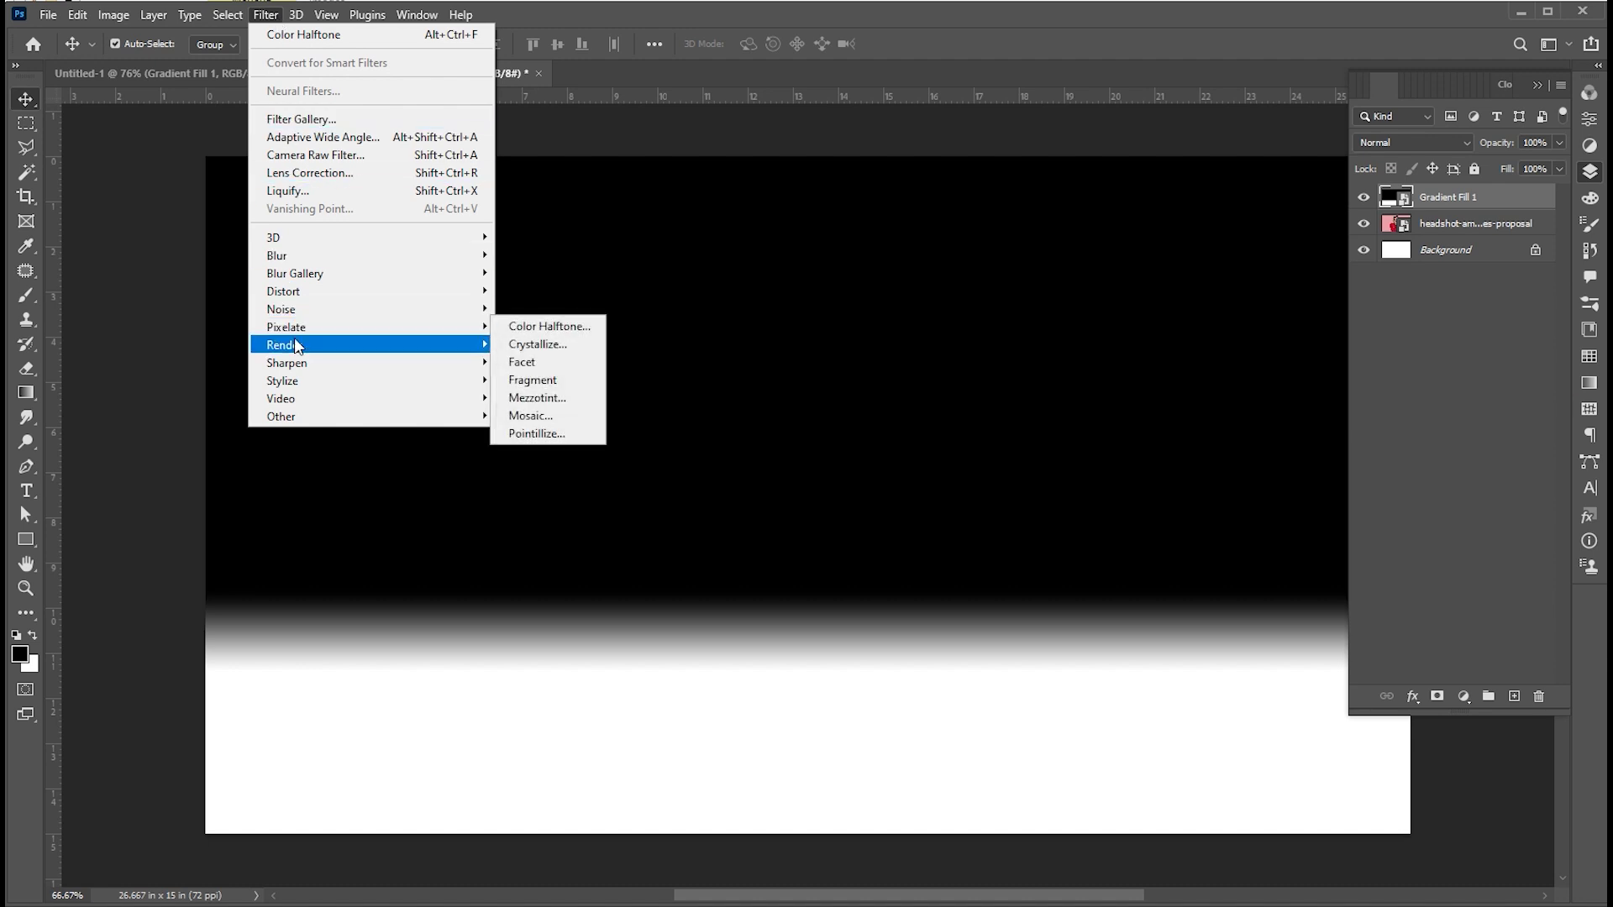
{"action": "left_click", "coordinate": [535, 325]}
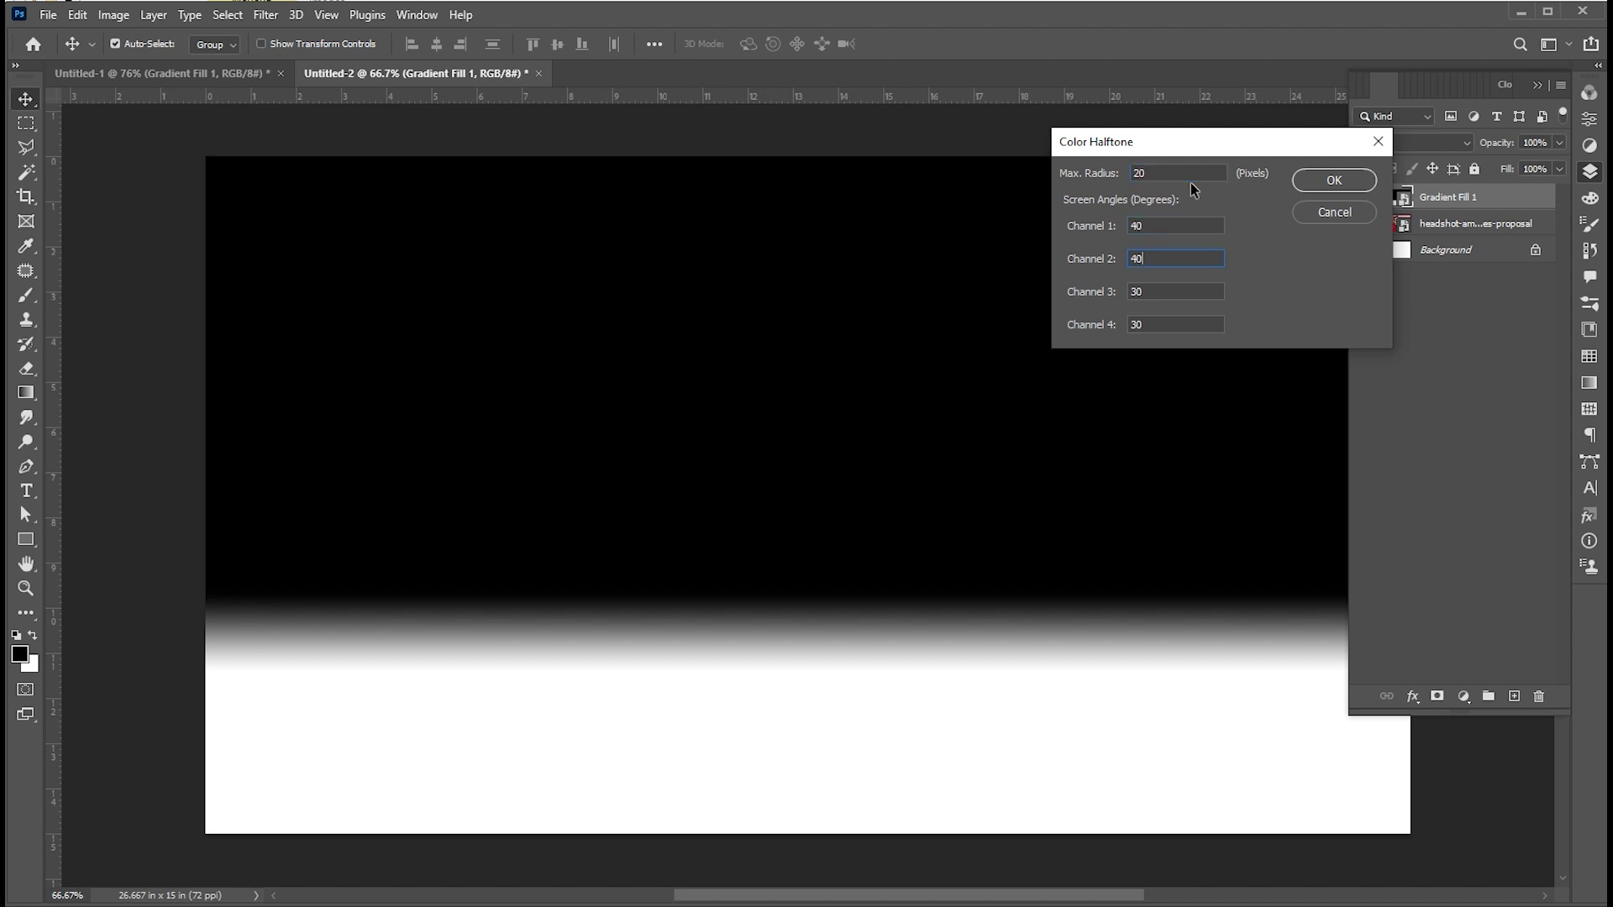
{"action": "left_click", "coordinate": [1330, 186]}
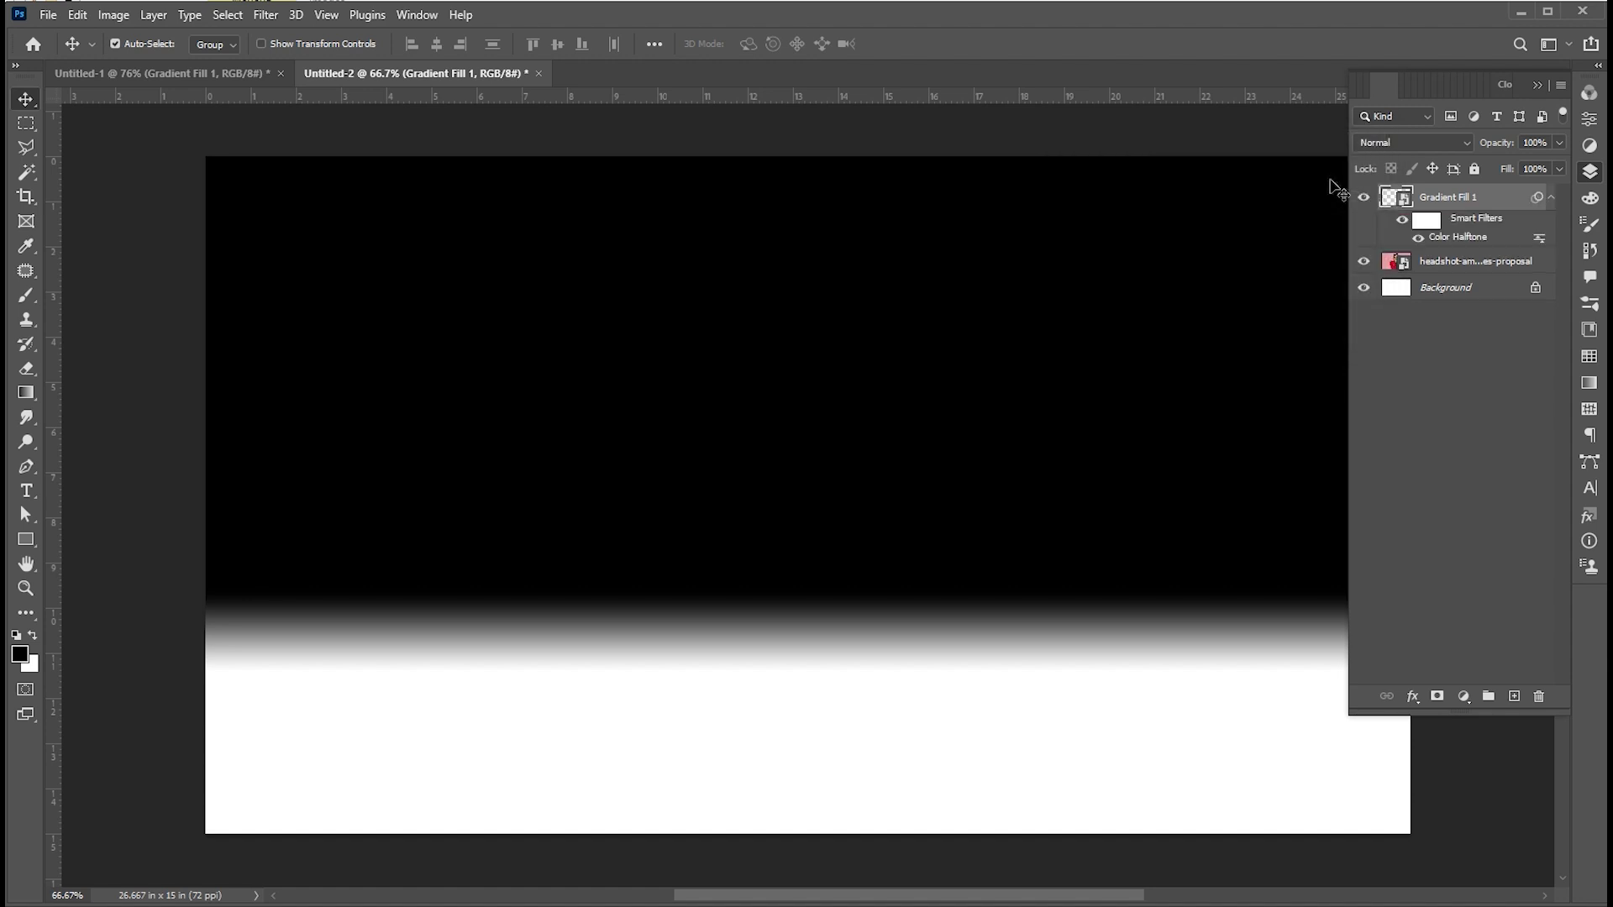
Set the halftone layer to Screen blend and reduce Color Halftone Max. Radius to 15.
{"action": "left_click", "coordinate": [1404, 147]}
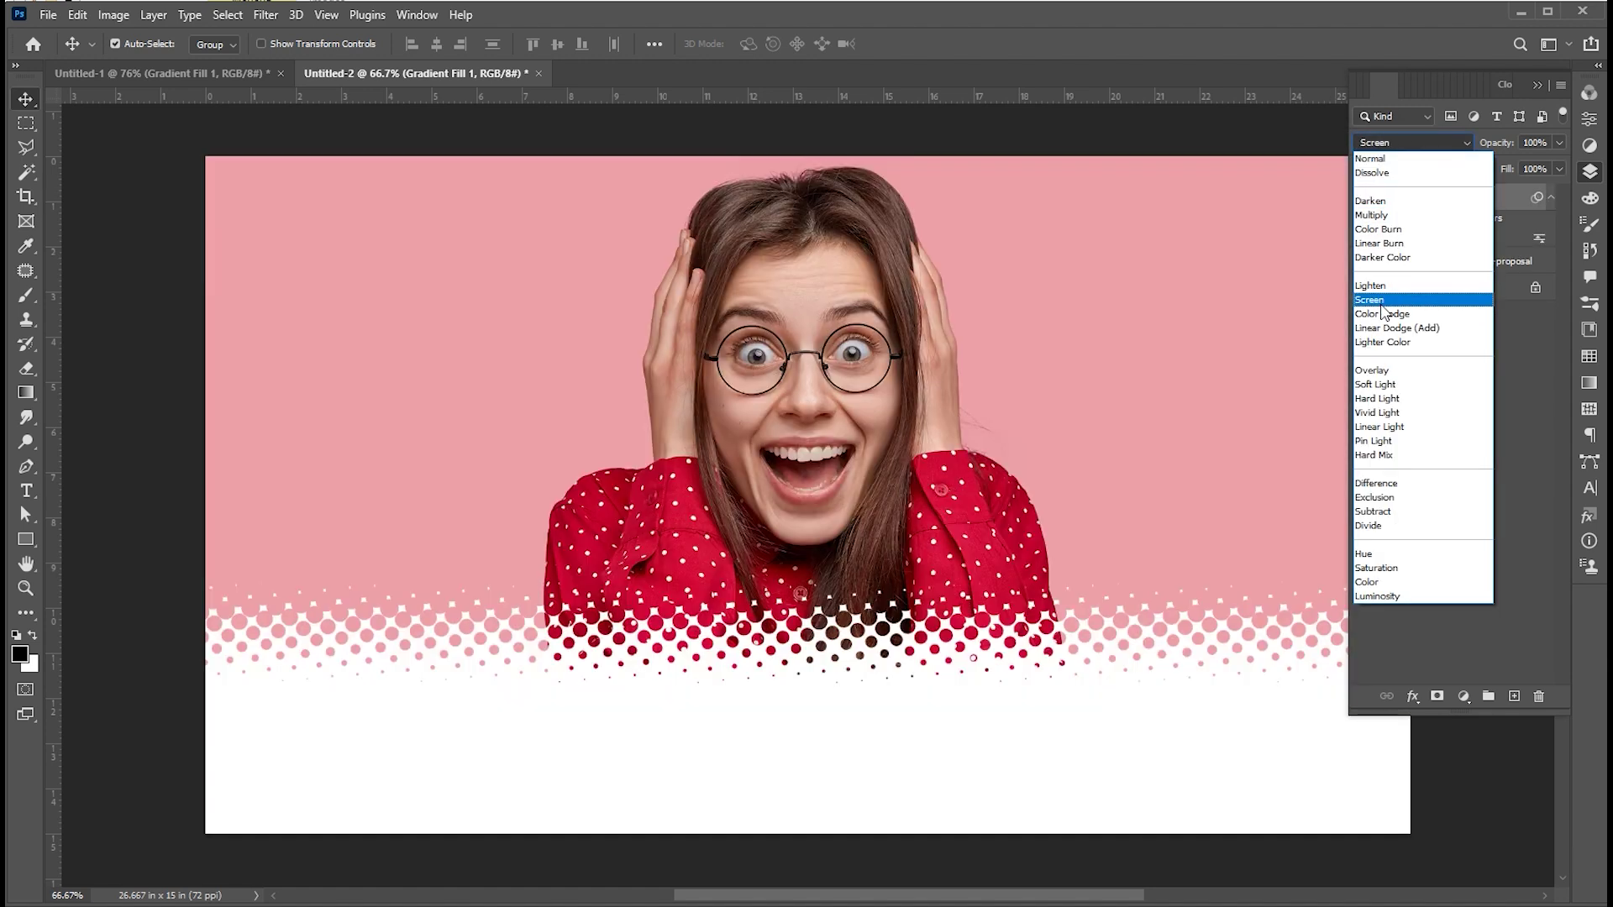
{"action": "left_click", "coordinate": [1386, 302]}
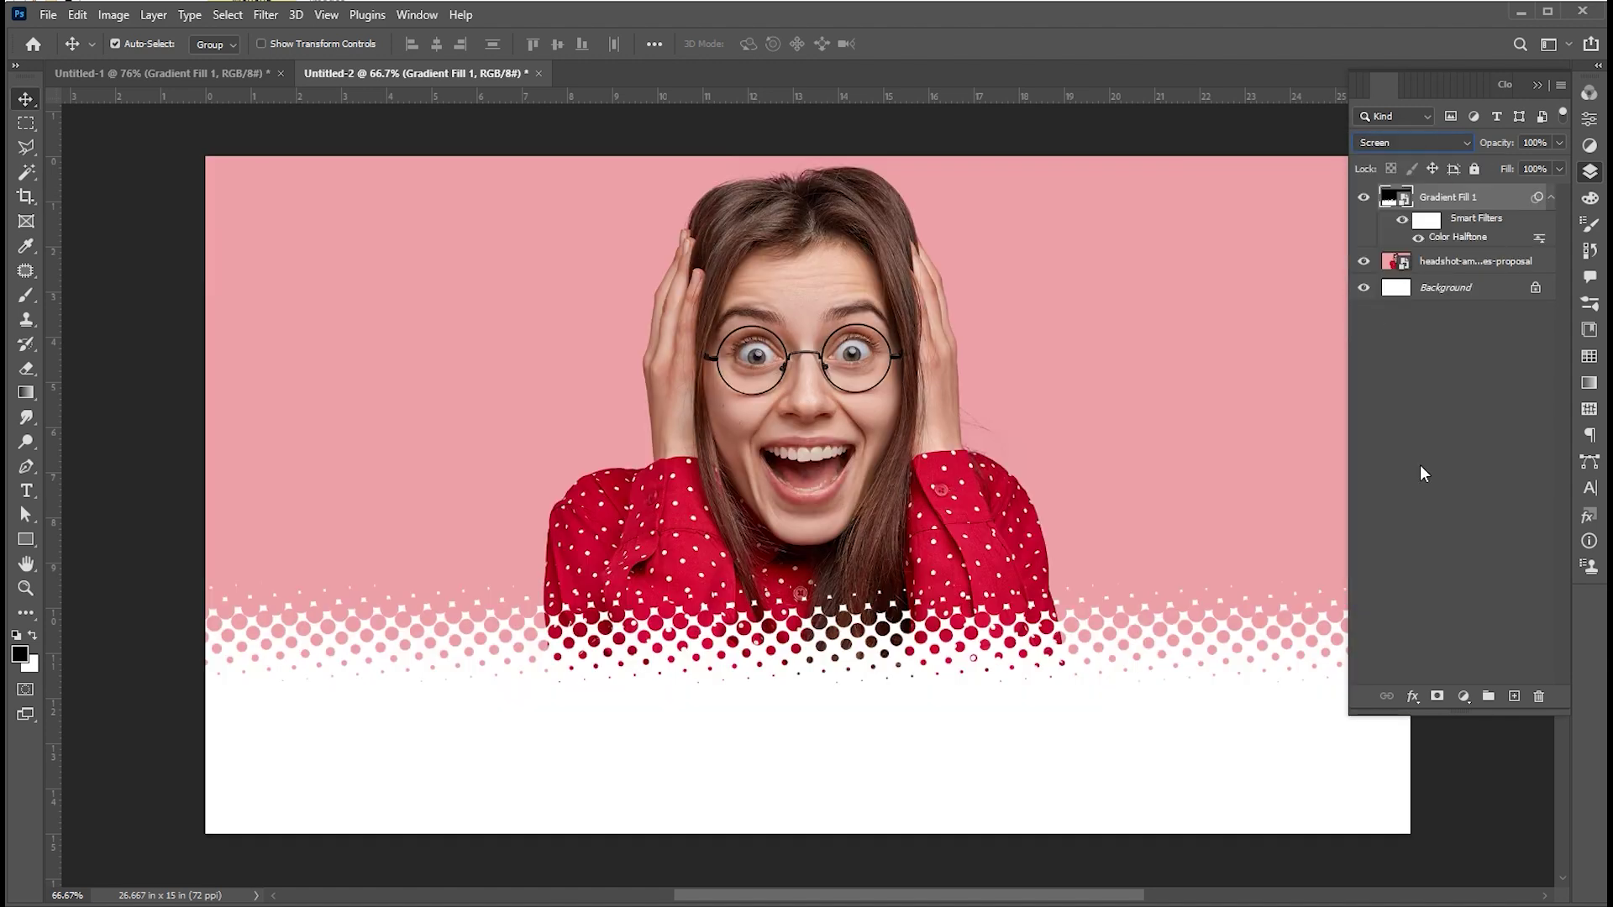
{"action": "double_click", "coordinate": [1440, 239]}
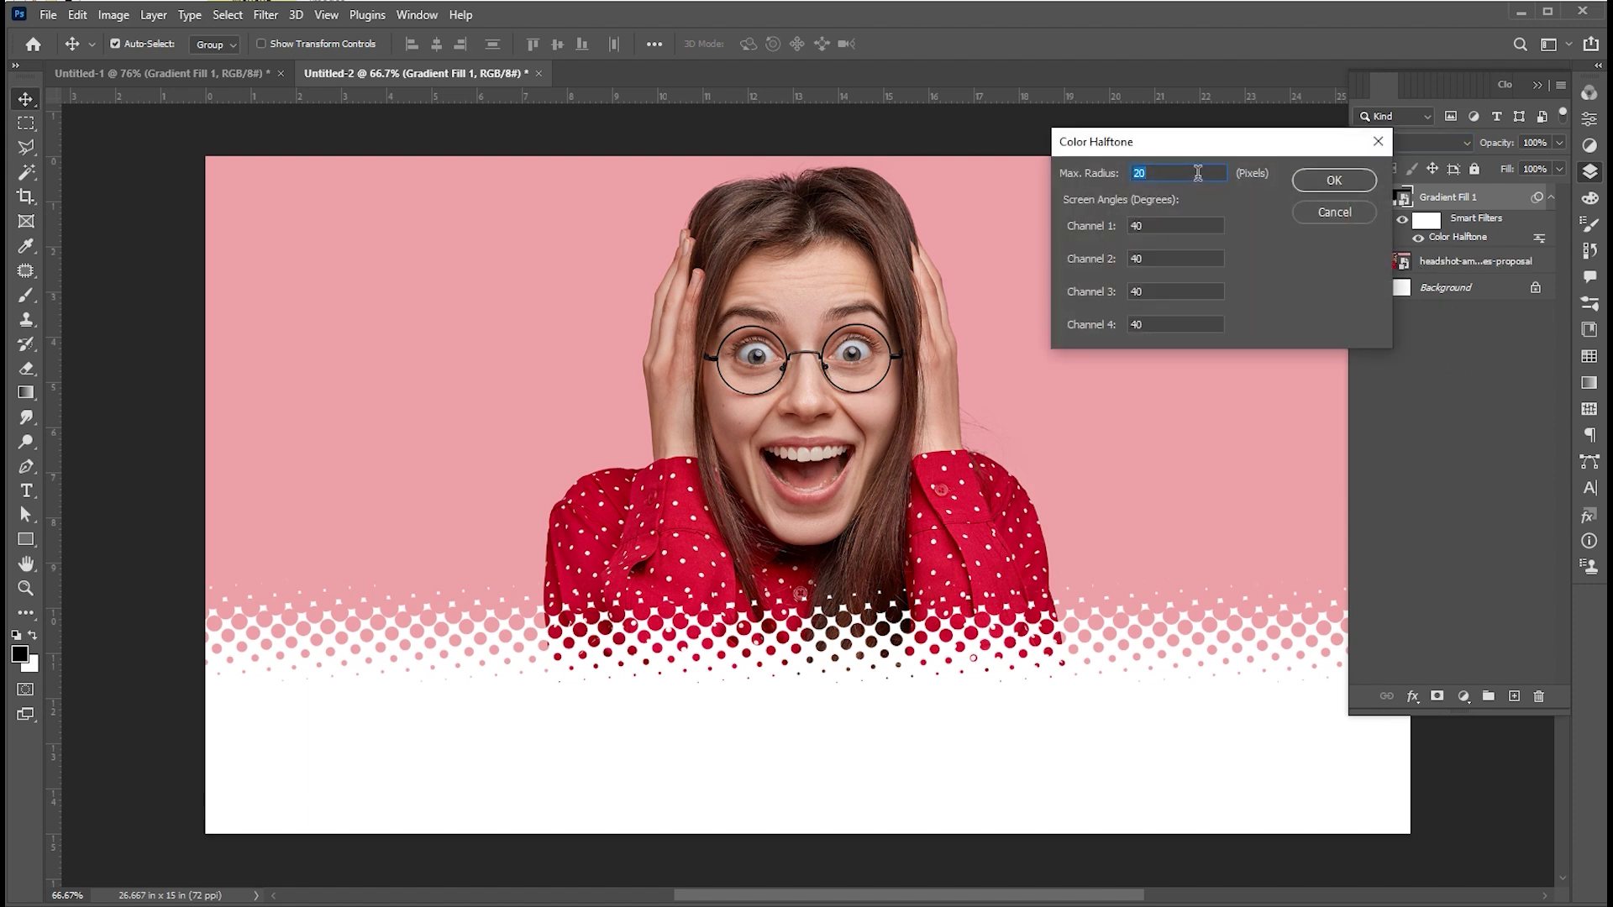
{"action": "type", "text": "15"}
{"action": "key", "text": "Tab"}
{"action": "key", "text": "Return"}
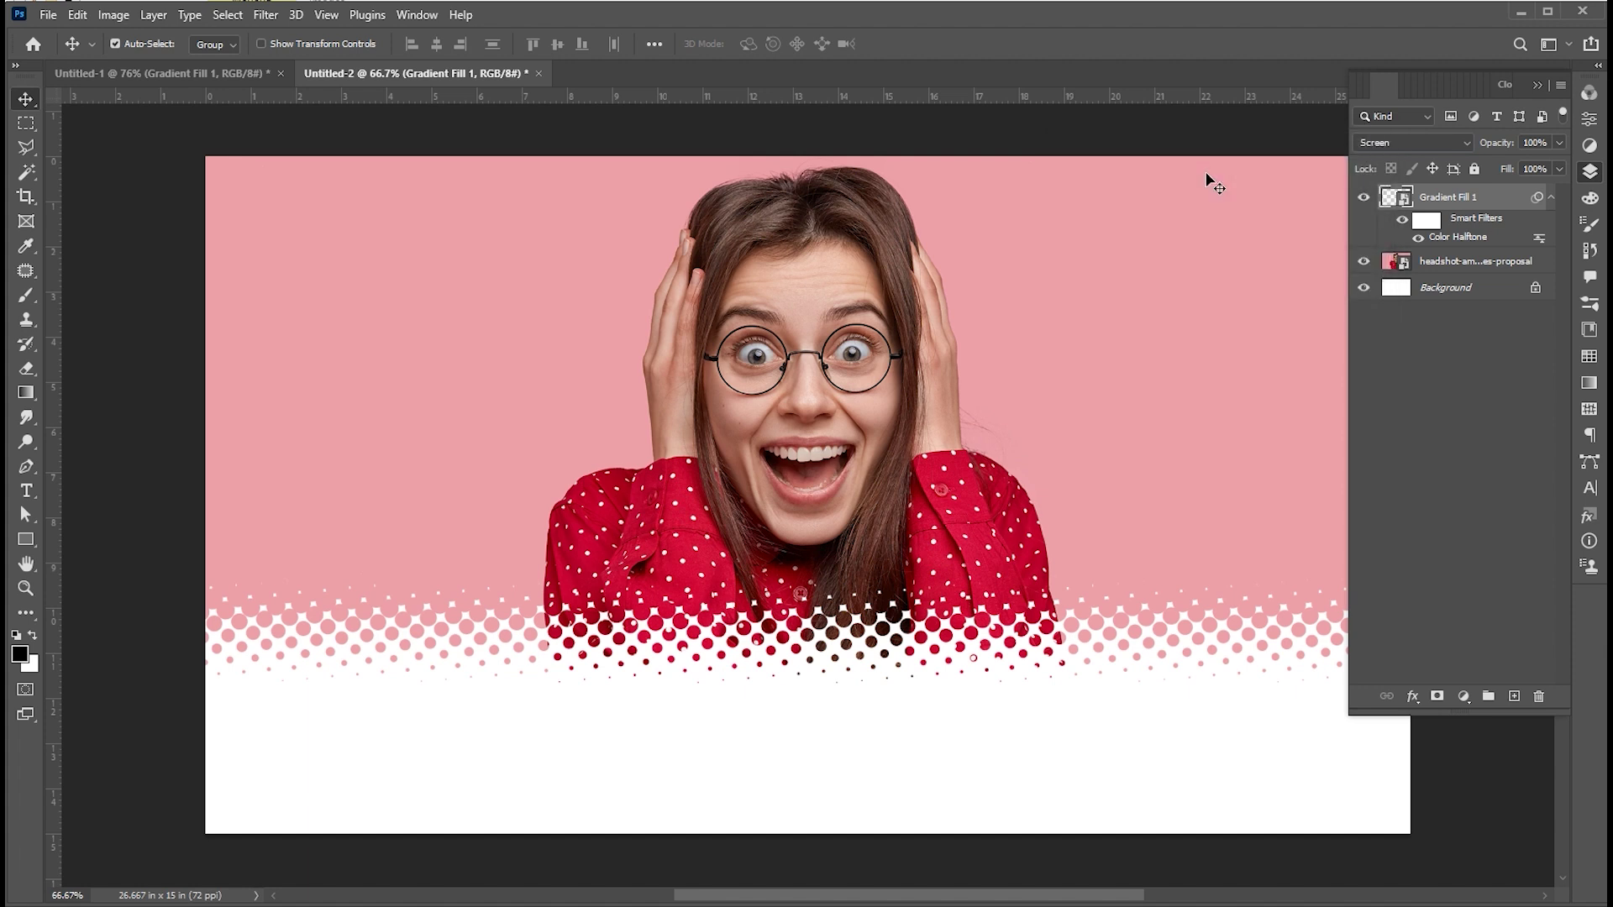
{"action": "double_click", "coordinate": [1374, 199]}
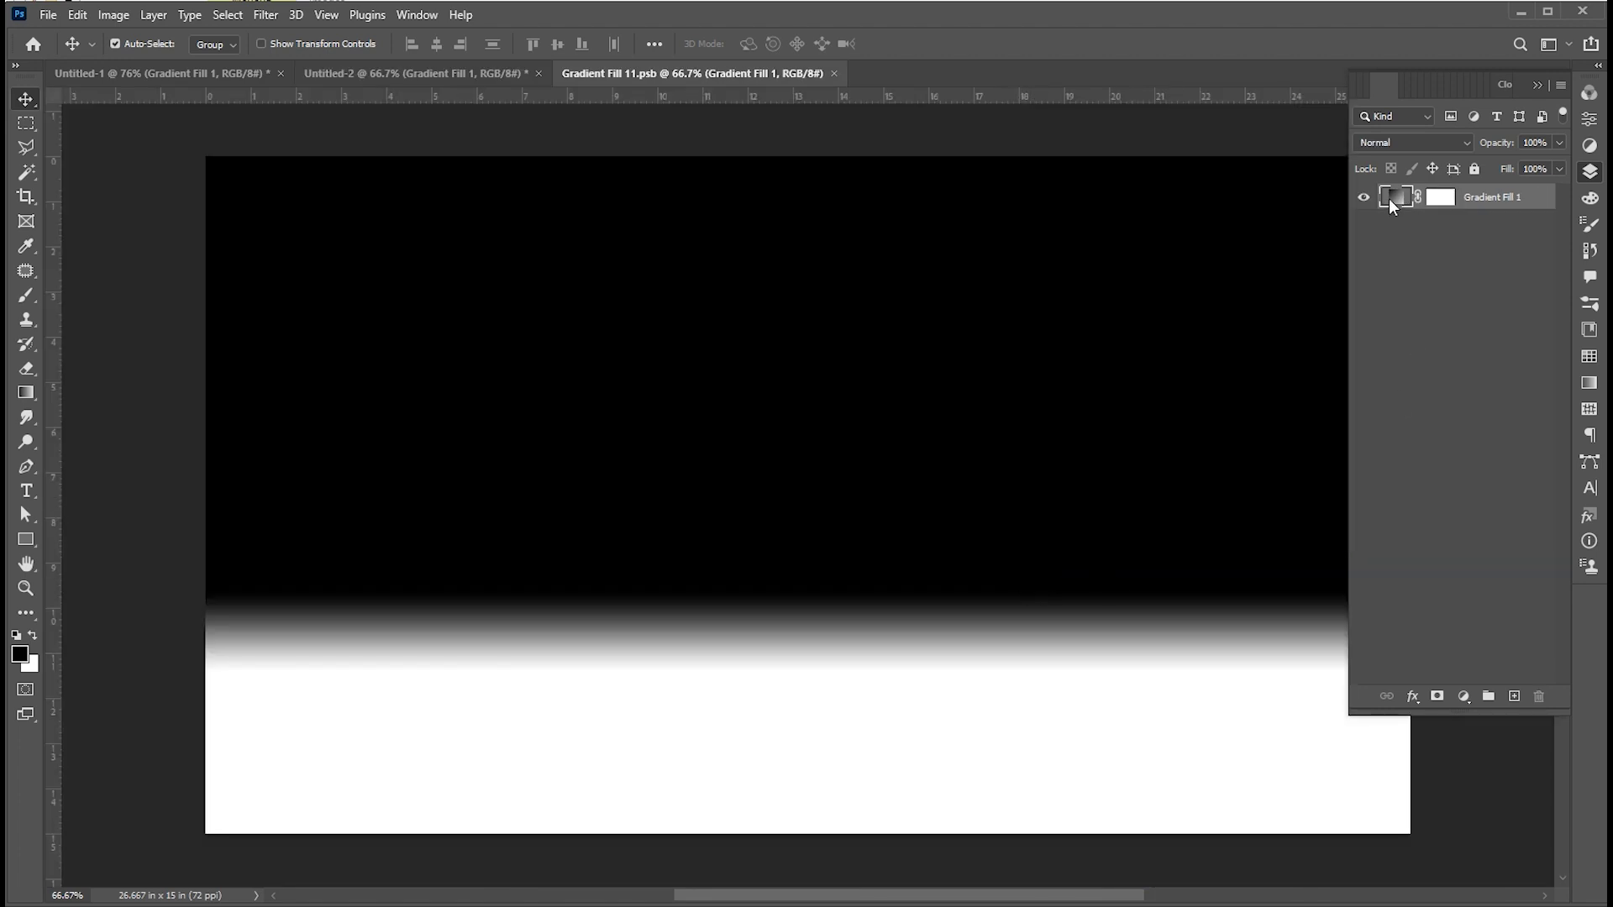
Move the fill layer's black gradient stop left for a wider, softer black-to-white transition.
{"action": "double_click", "coordinate": [1388, 199]}
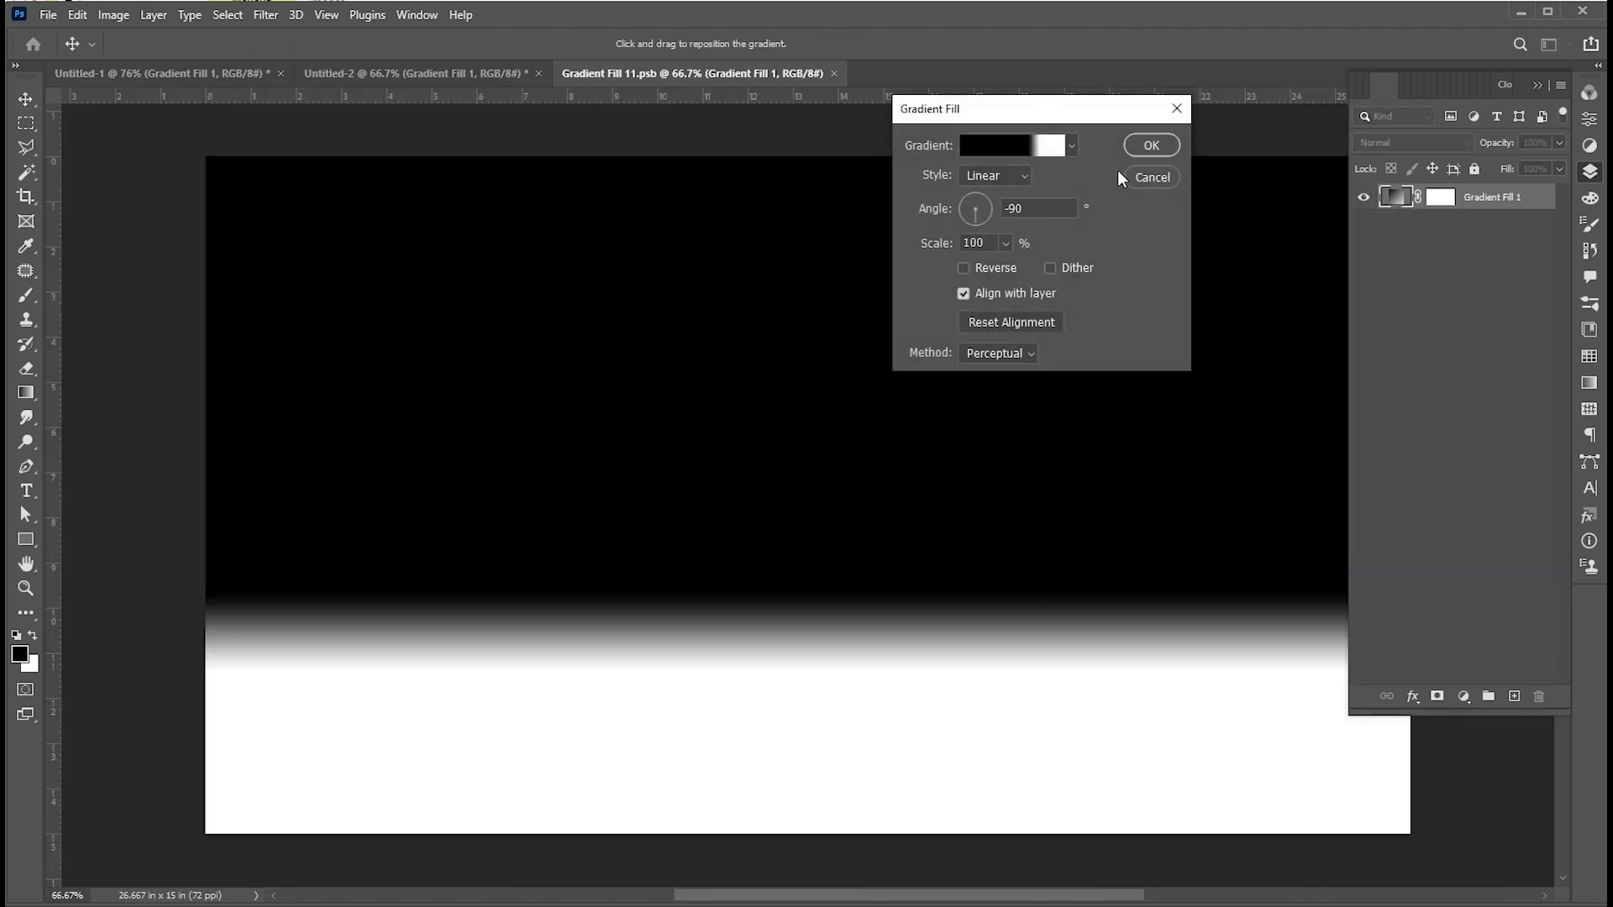
{"action": "left_click", "coordinate": [1023, 150]}
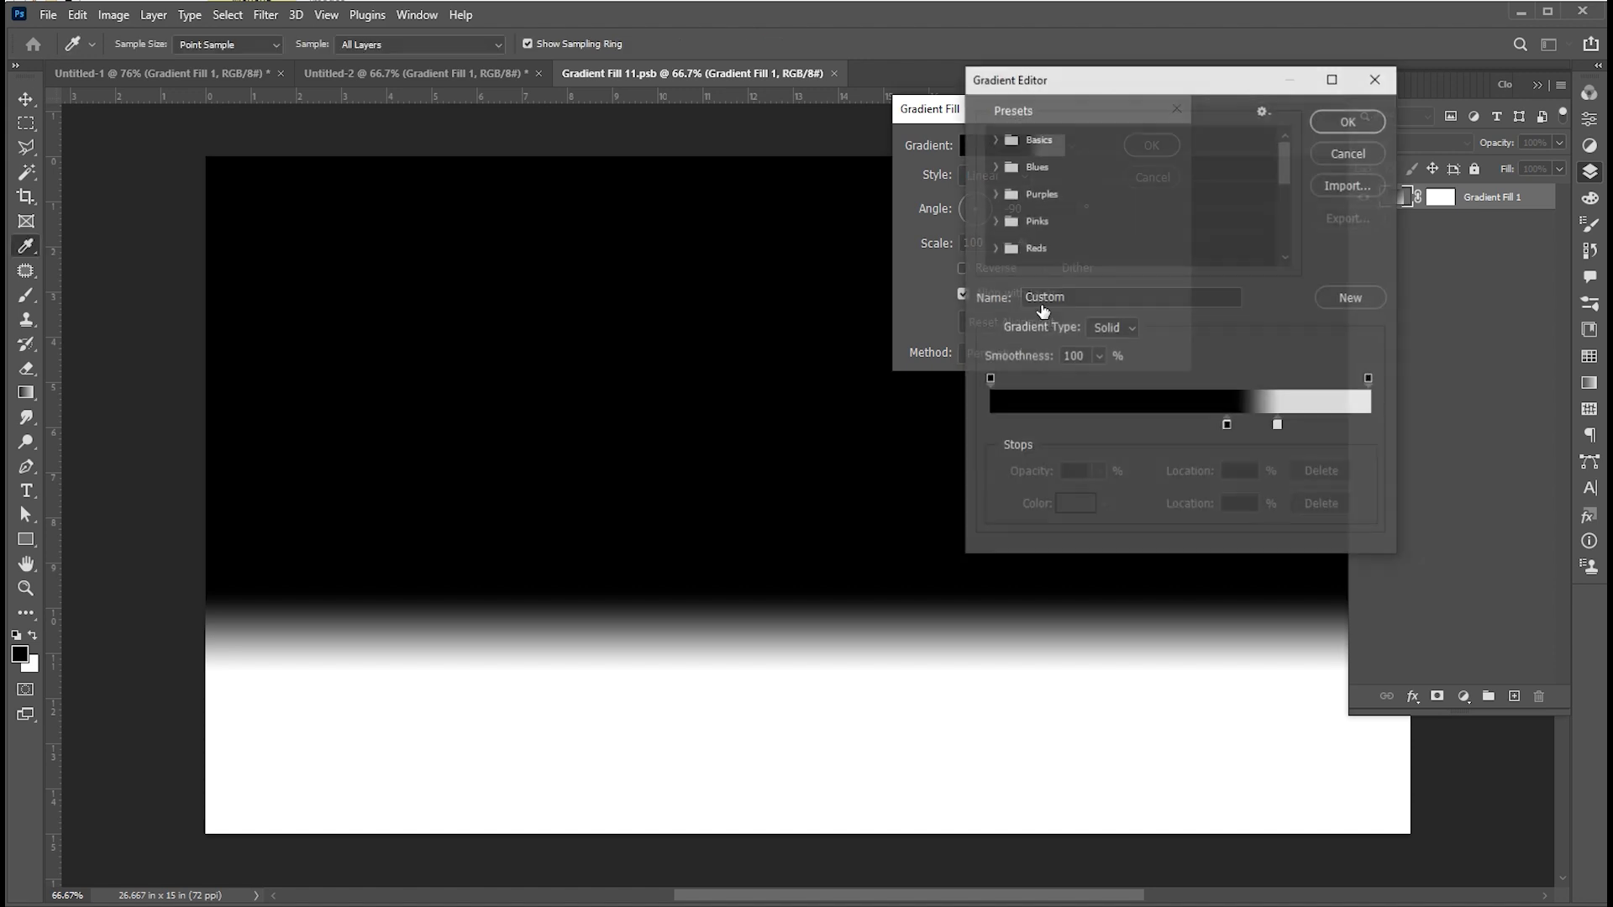
{"action": "left_click_drag", "start_coordinate": [1212, 424], "coordinate": [1180, 425]}
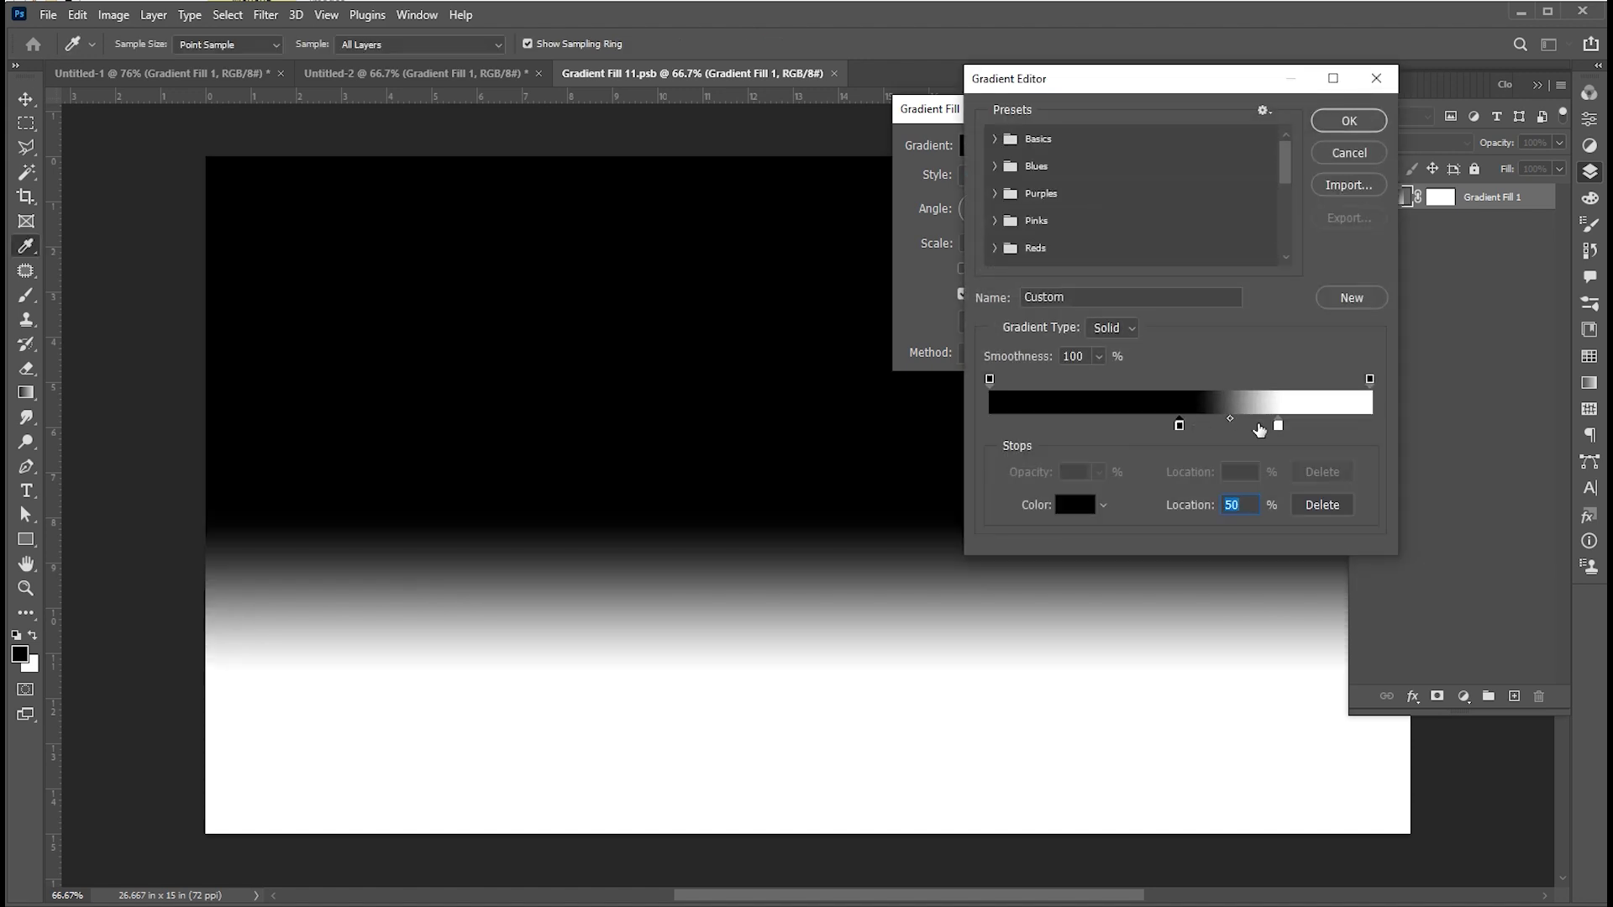
{"action": "left_click", "coordinate": [1279, 426]}
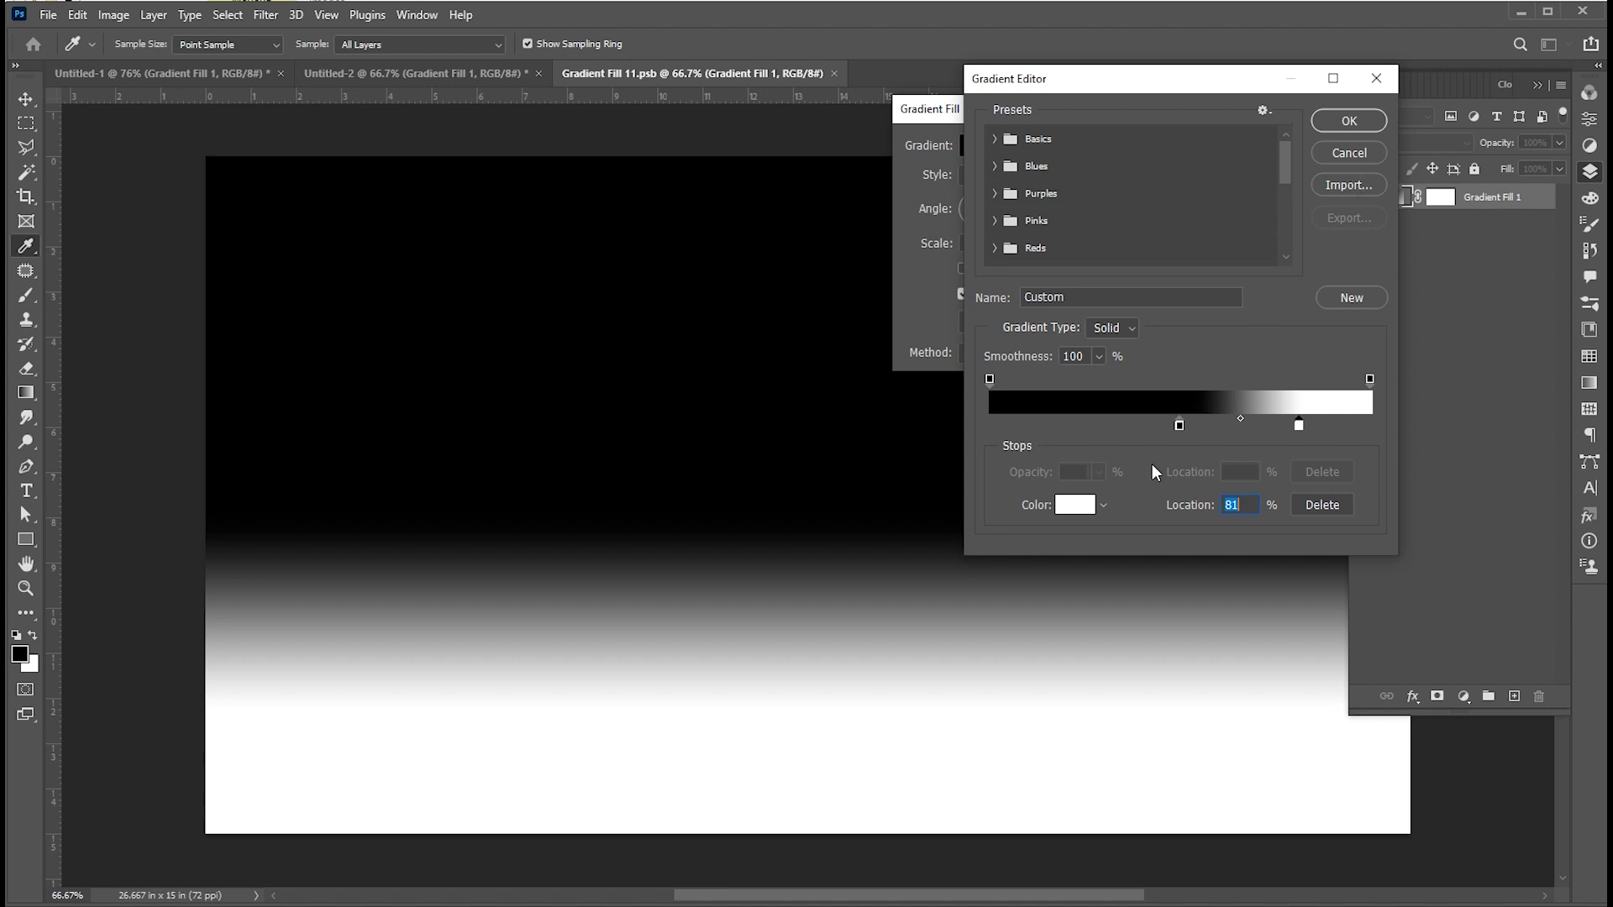
{"action": "left_click_drag", "start_coordinate": [1179, 429], "coordinate": [1163, 428]}
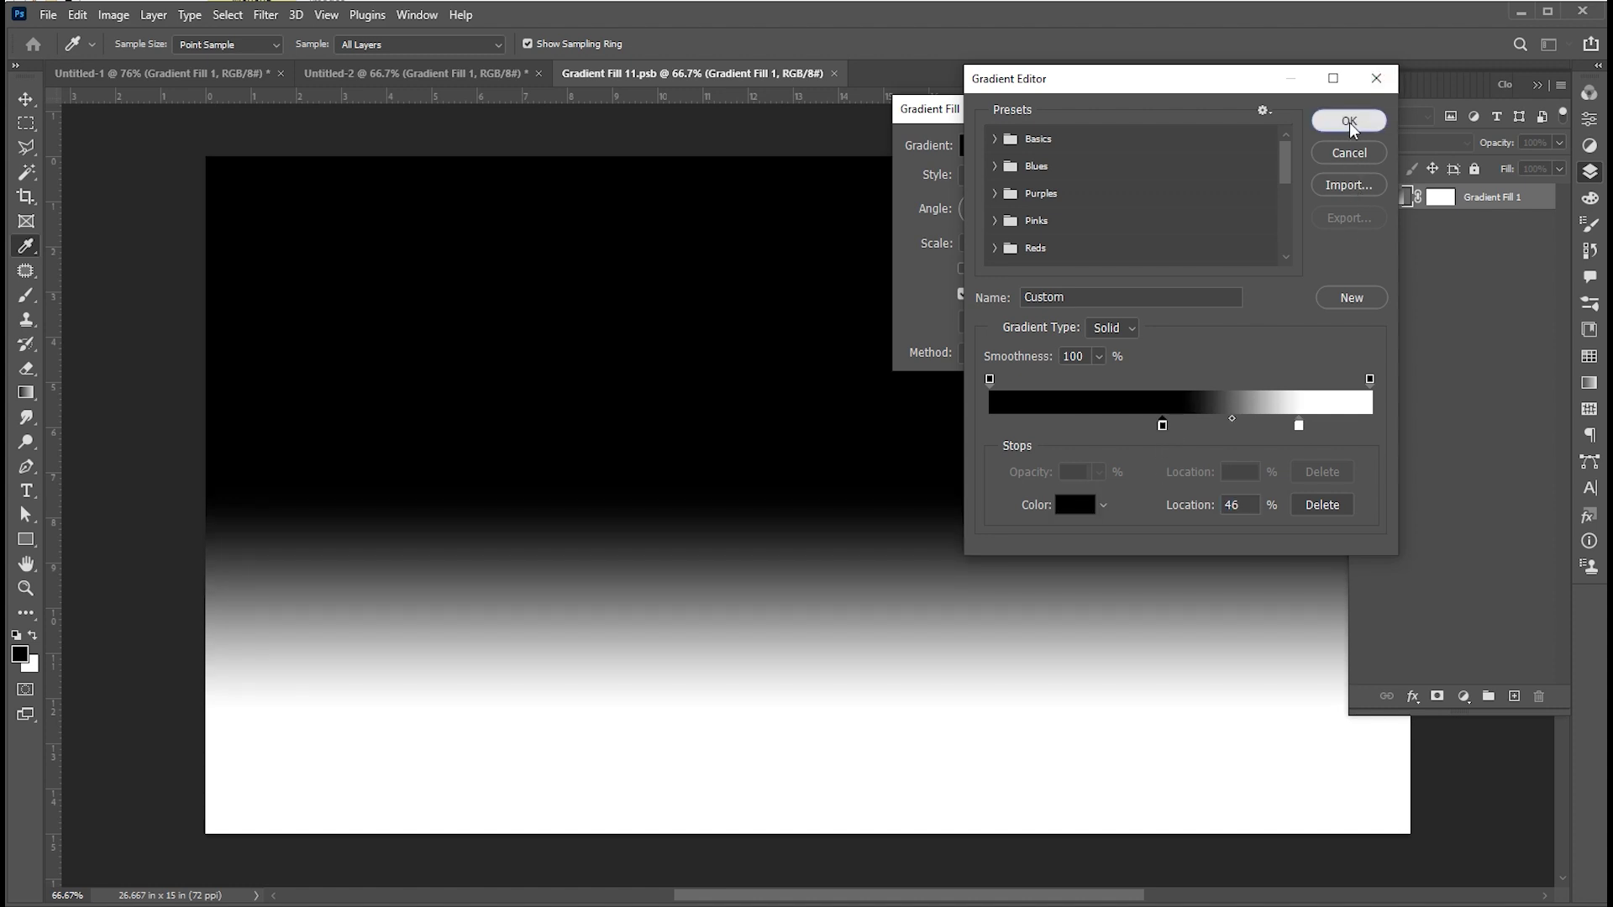
{"action": "left_click", "coordinate": [1349, 122]}
{"action": "left_click", "coordinate": [1168, 151]}
Save the smart object contents and check the taller halftone band on Untitled-2.
{"action": "key", "text": "ctrl+s"}
{"action": "left_click", "coordinate": [460, 74]}
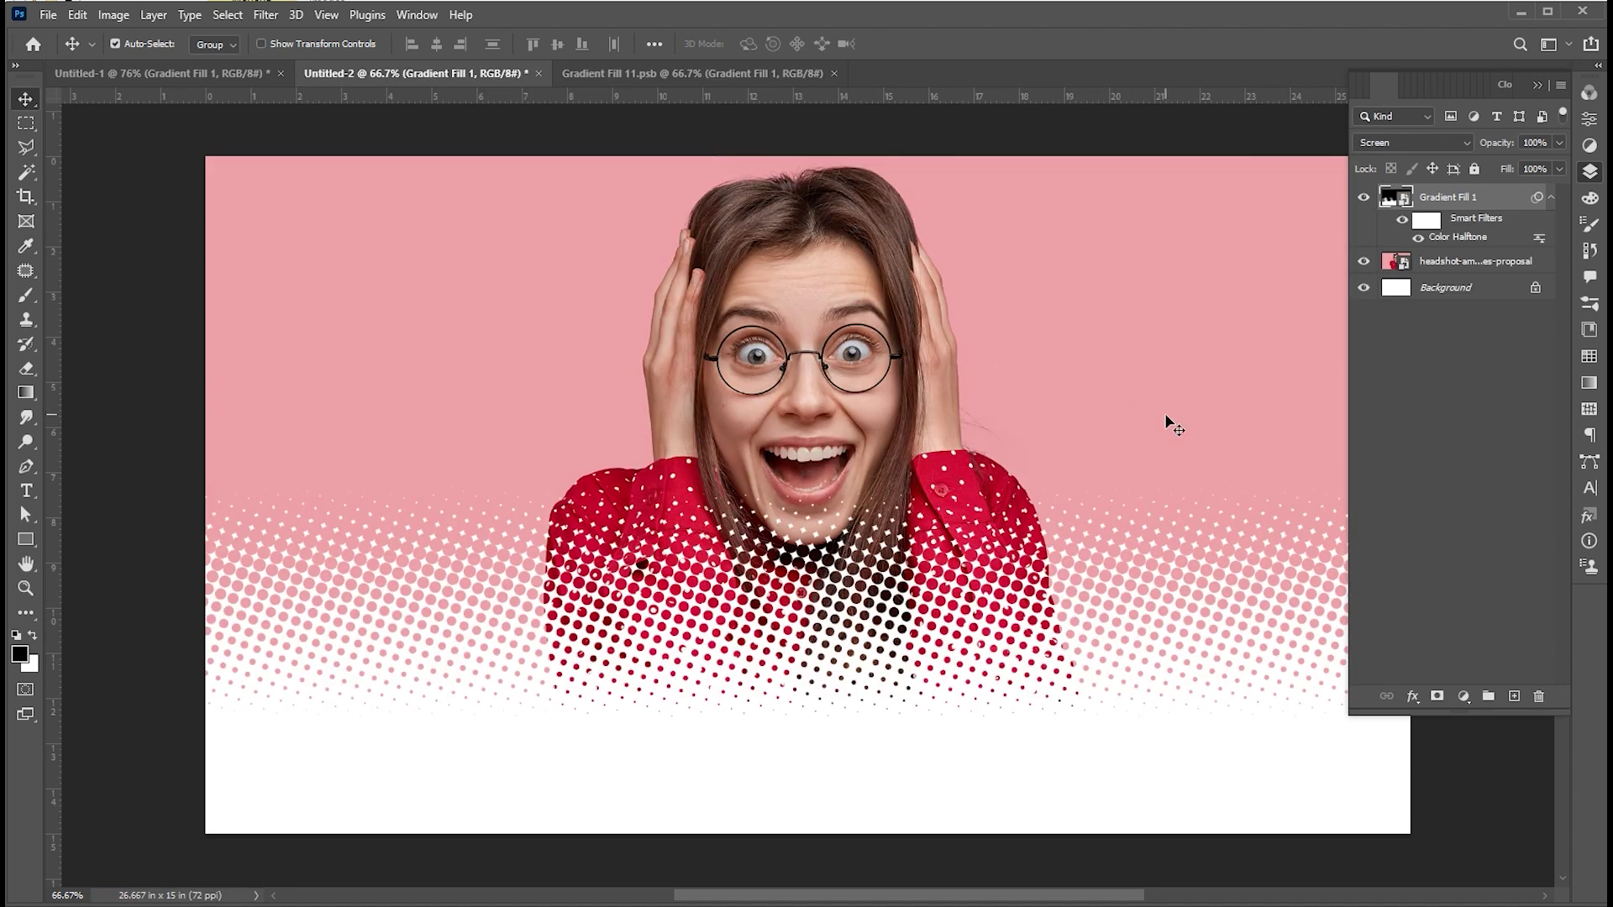
{"action": "left_click", "coordinate": [780, 76]}
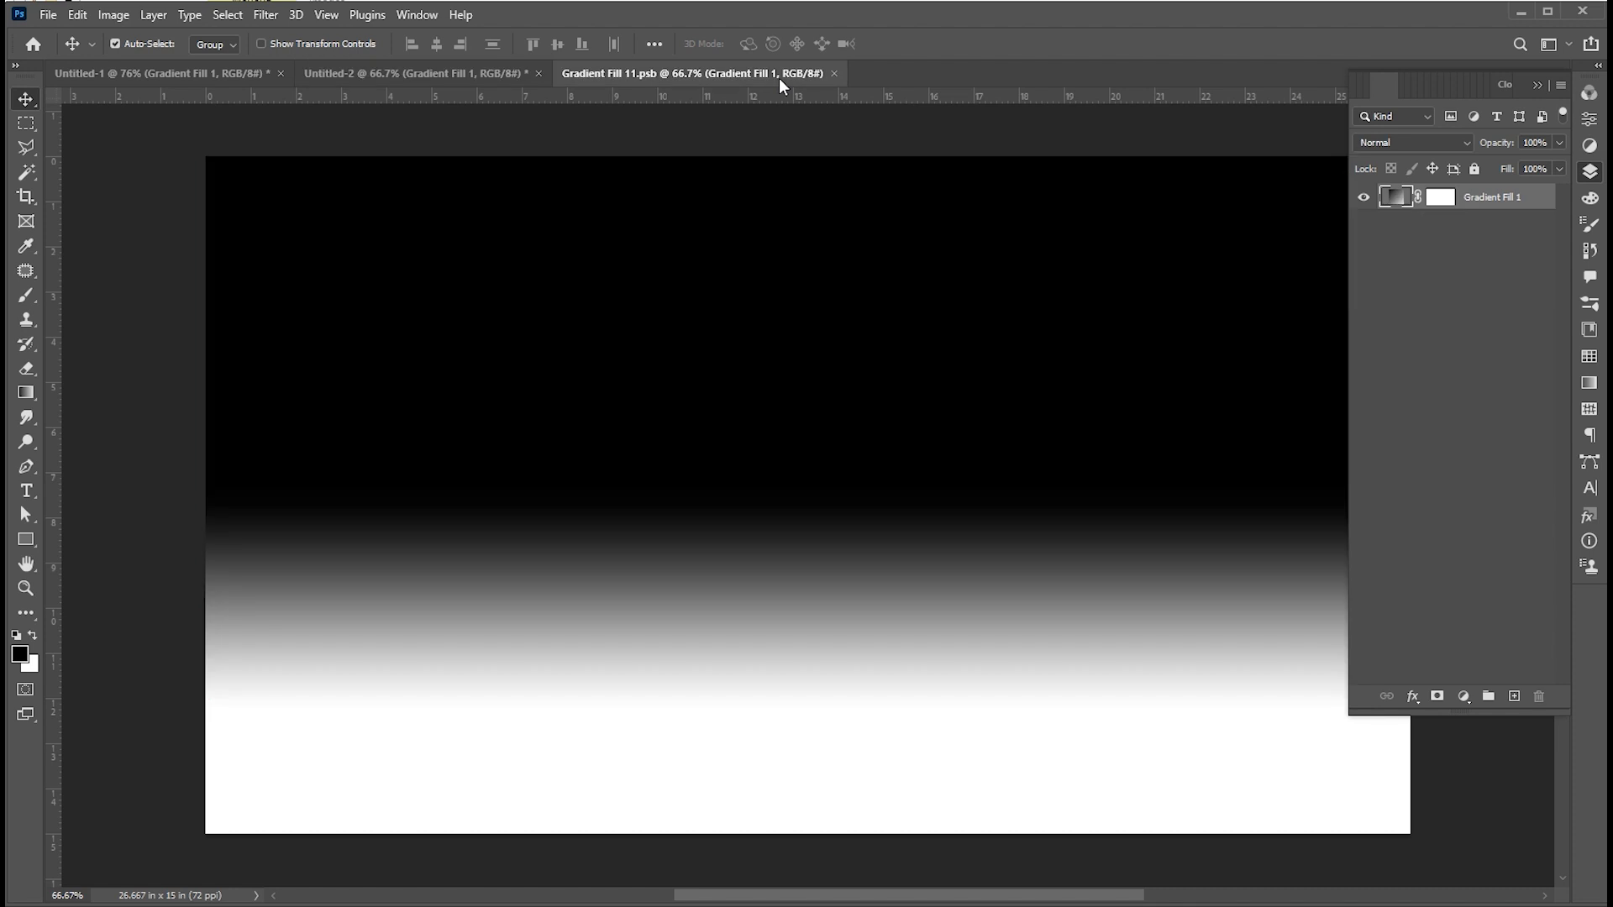
Change the Gradient Fill angle from -90 to 90, then return to the Untitled-2 portrait.
{"action": "double_click", "coordinate": [1383, 199]}
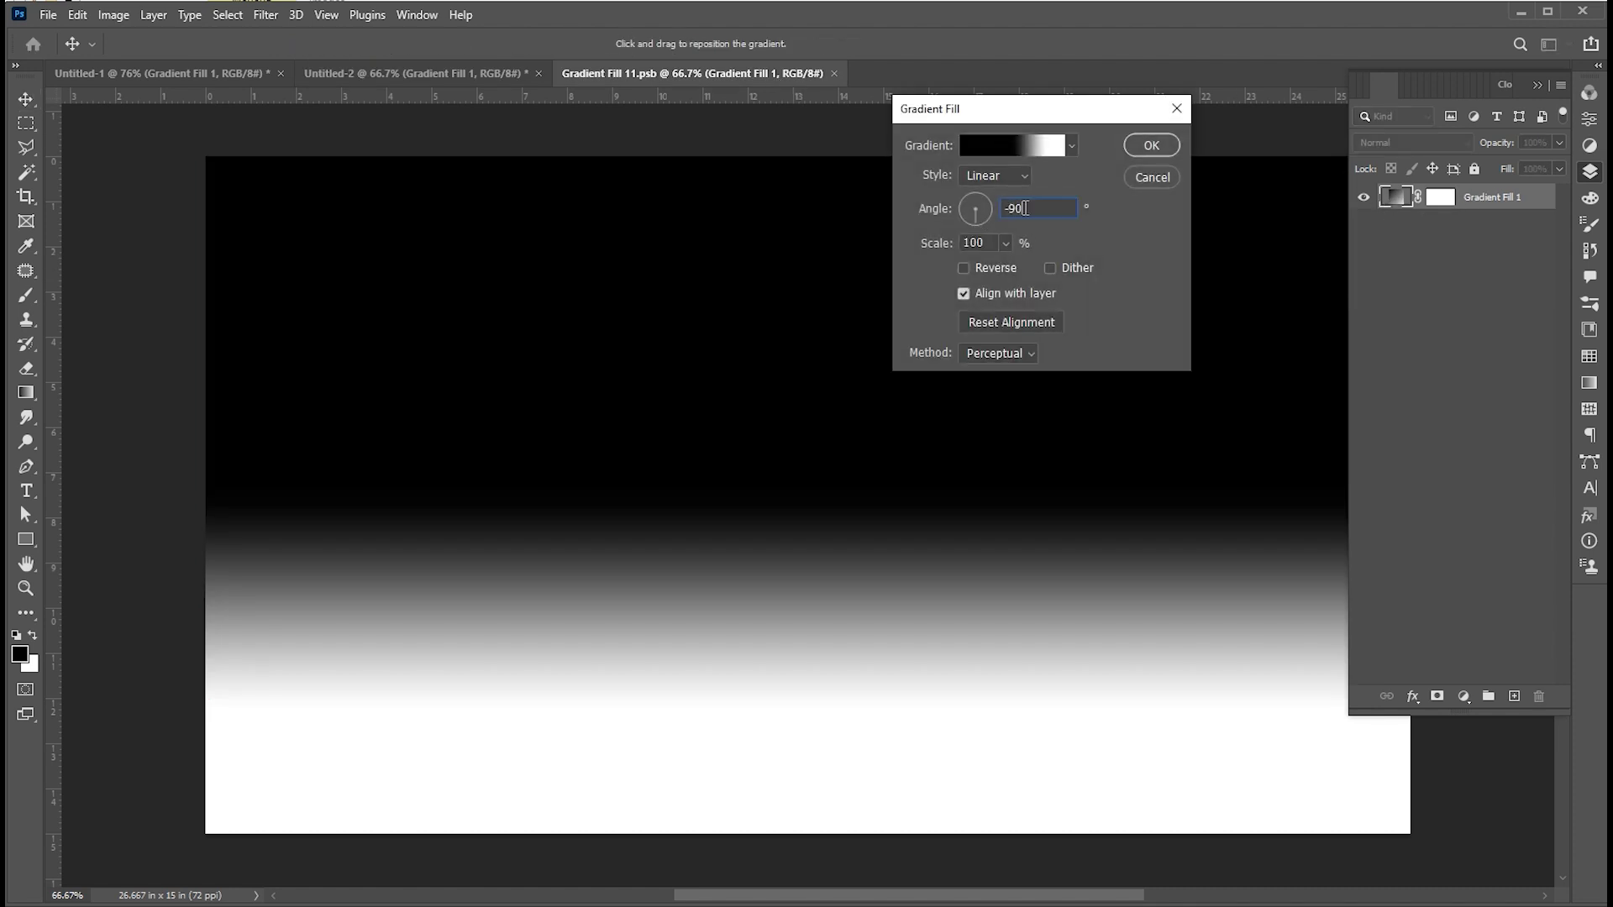
{"action": "type", "text": "90"}
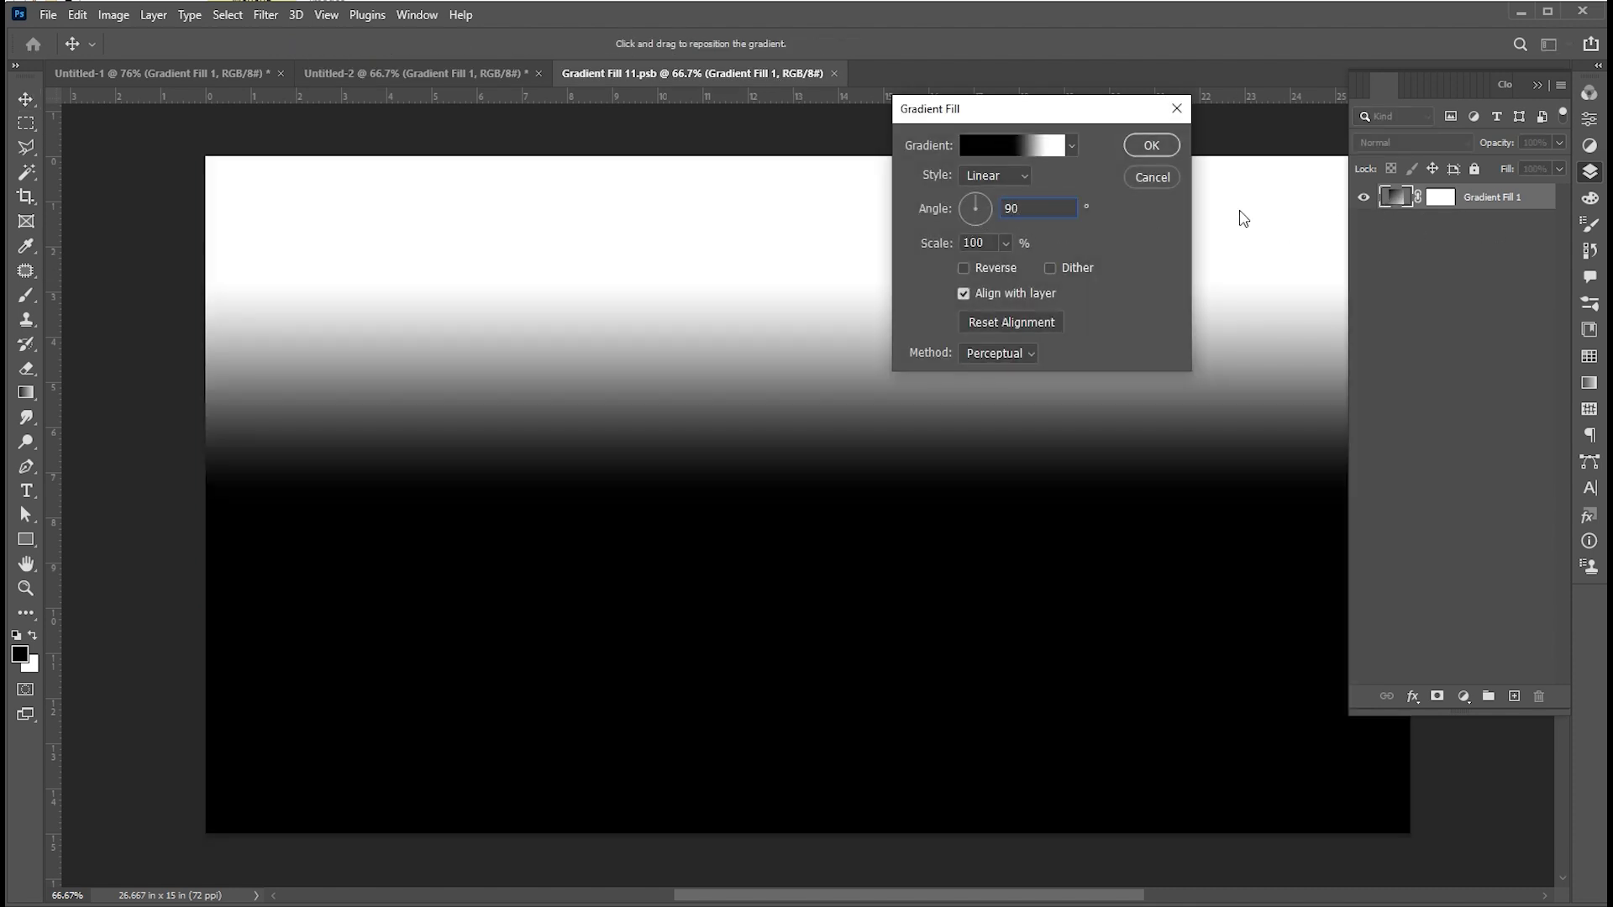
{"action": "left_click", "coordinate": [1151, 147]}
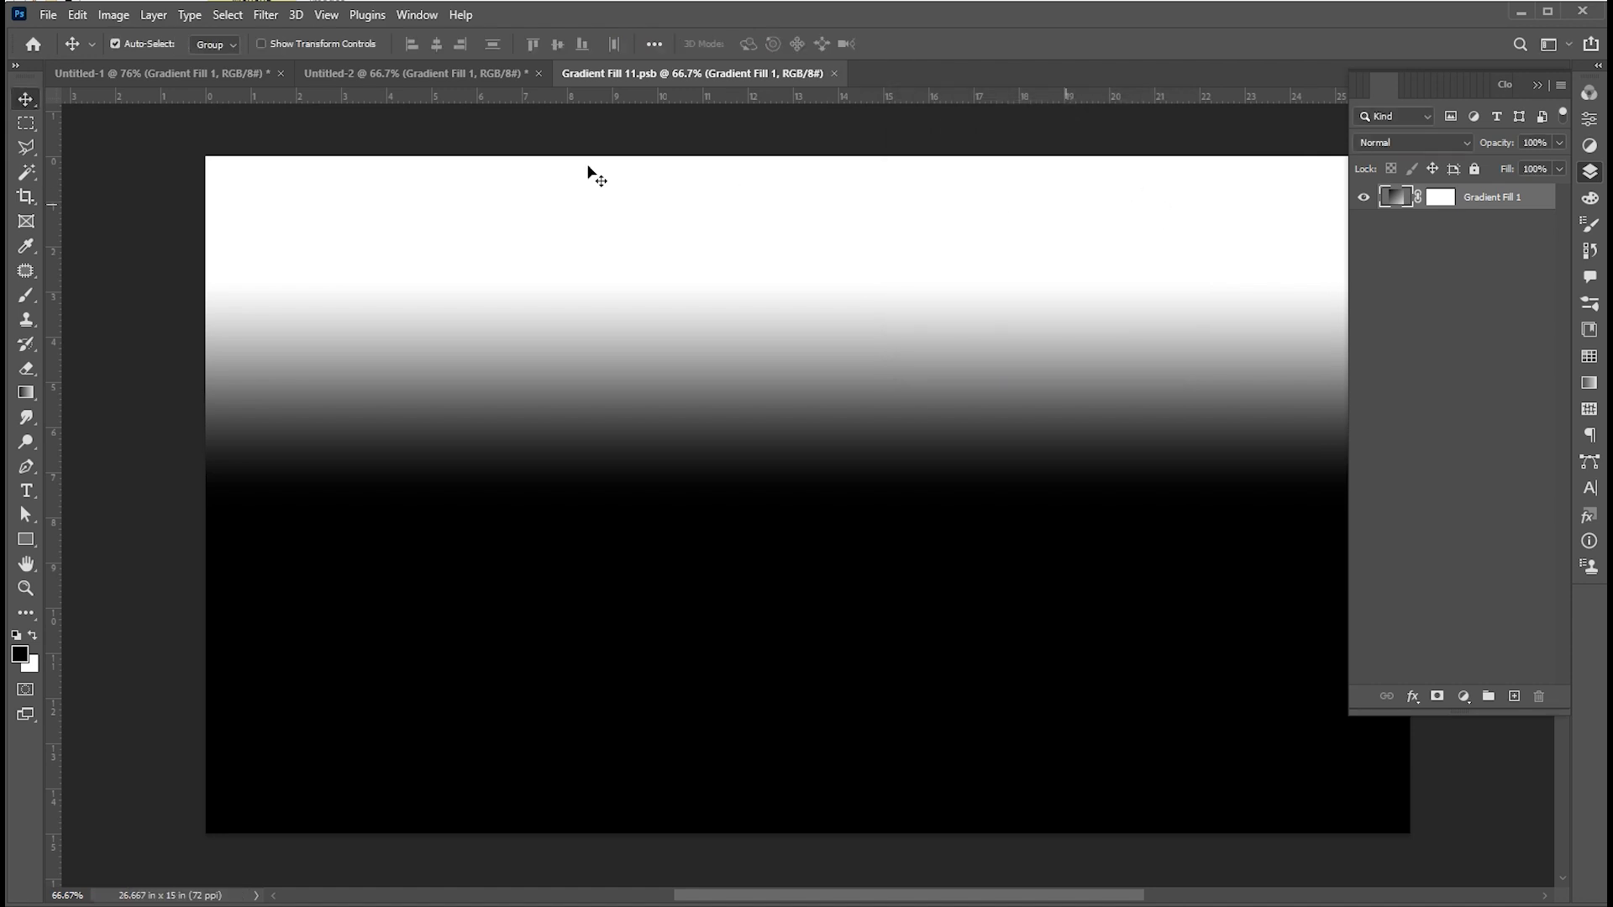
{"action": "left_click", "coordinate": [484, 72]}
{"action": "key", "text": "alt+bracketleft"}
Scale the headshot to about 110% from centre and move it down beneath the band.
{"action": "key", "text": "ctrl+t"}
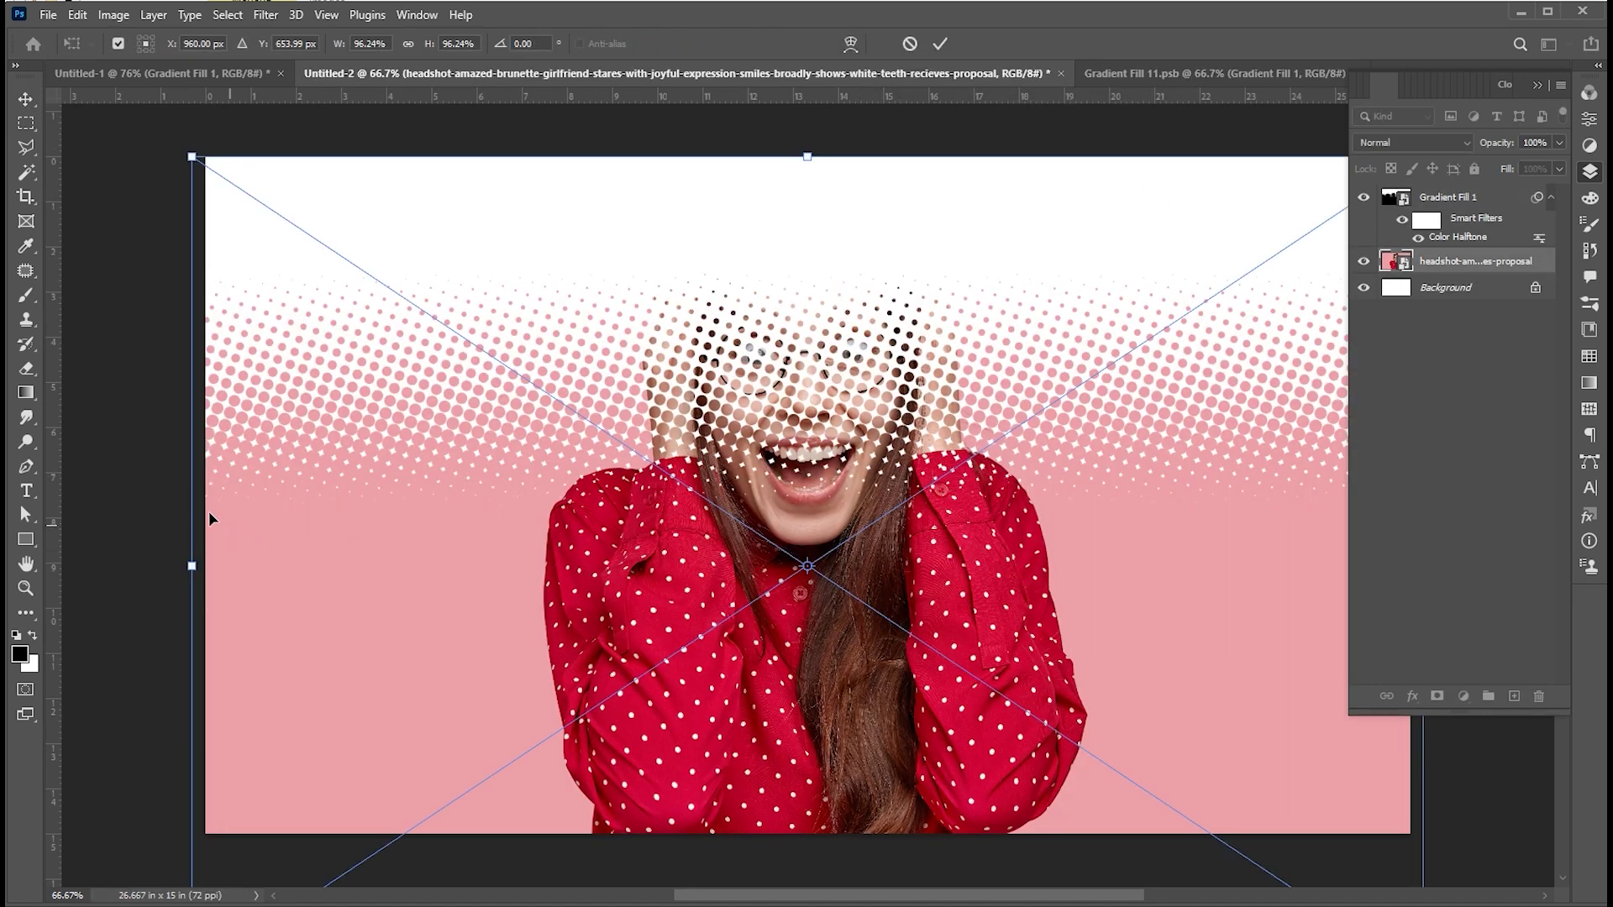
{"action": "left_click_drag", "start_coordinate": [192, 563], "coordinate": [108, 559]}
{"action": "left_click_drag", "start_coordinate": [756, 648], "coordinate": [773, 757]}
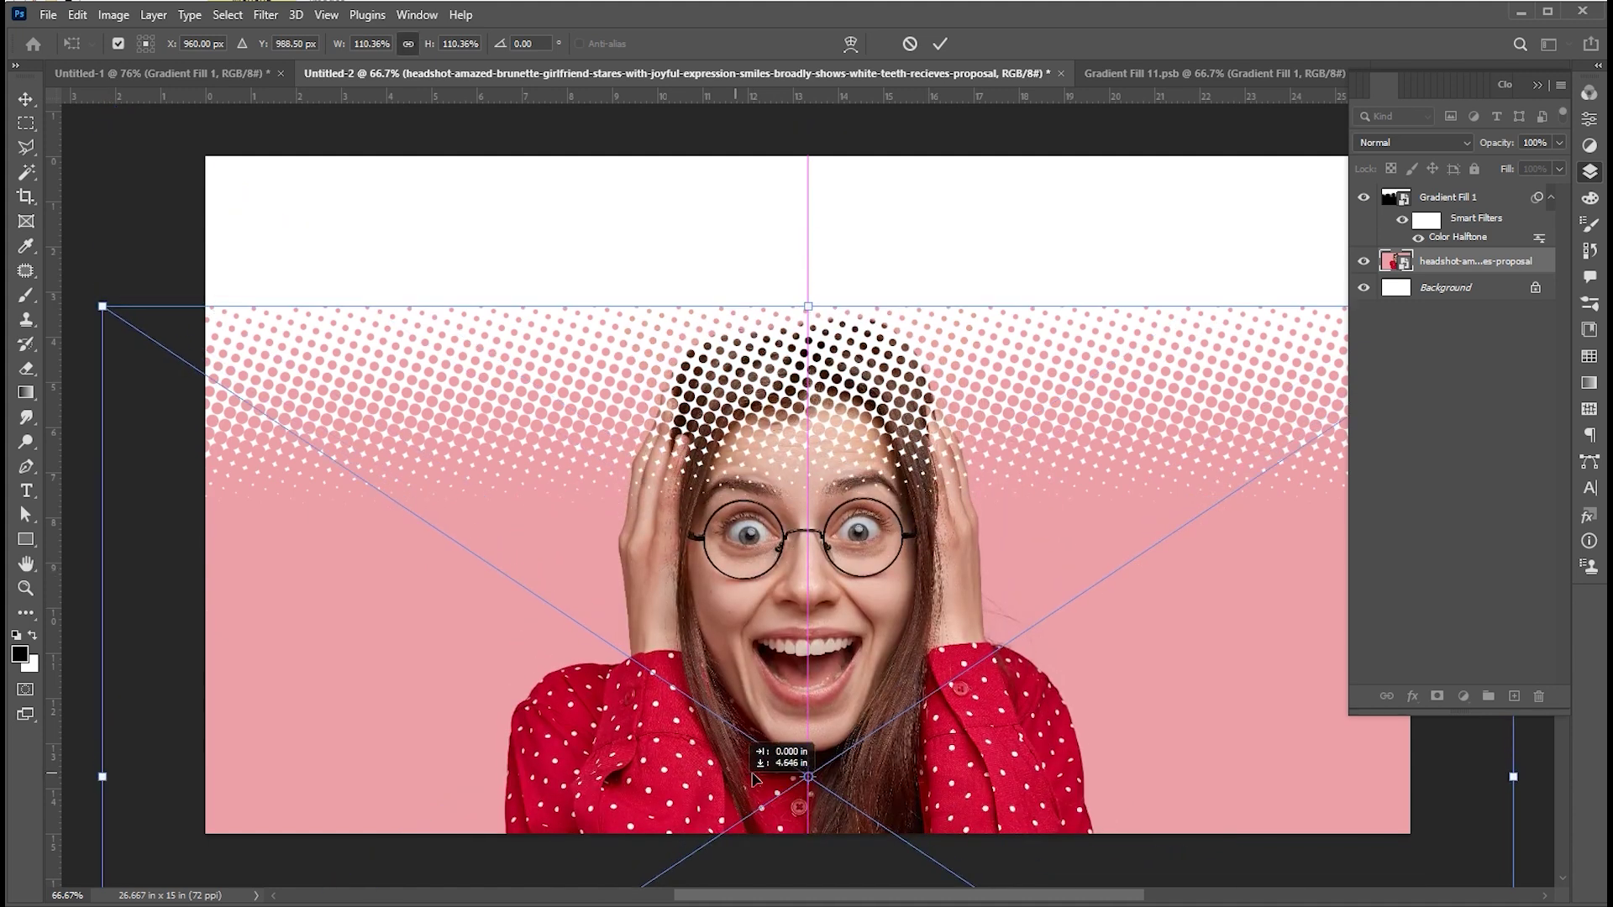
{"action": "left_click_drag", "start_coordinate": [925, 734], "coordinate": [925, 710]}
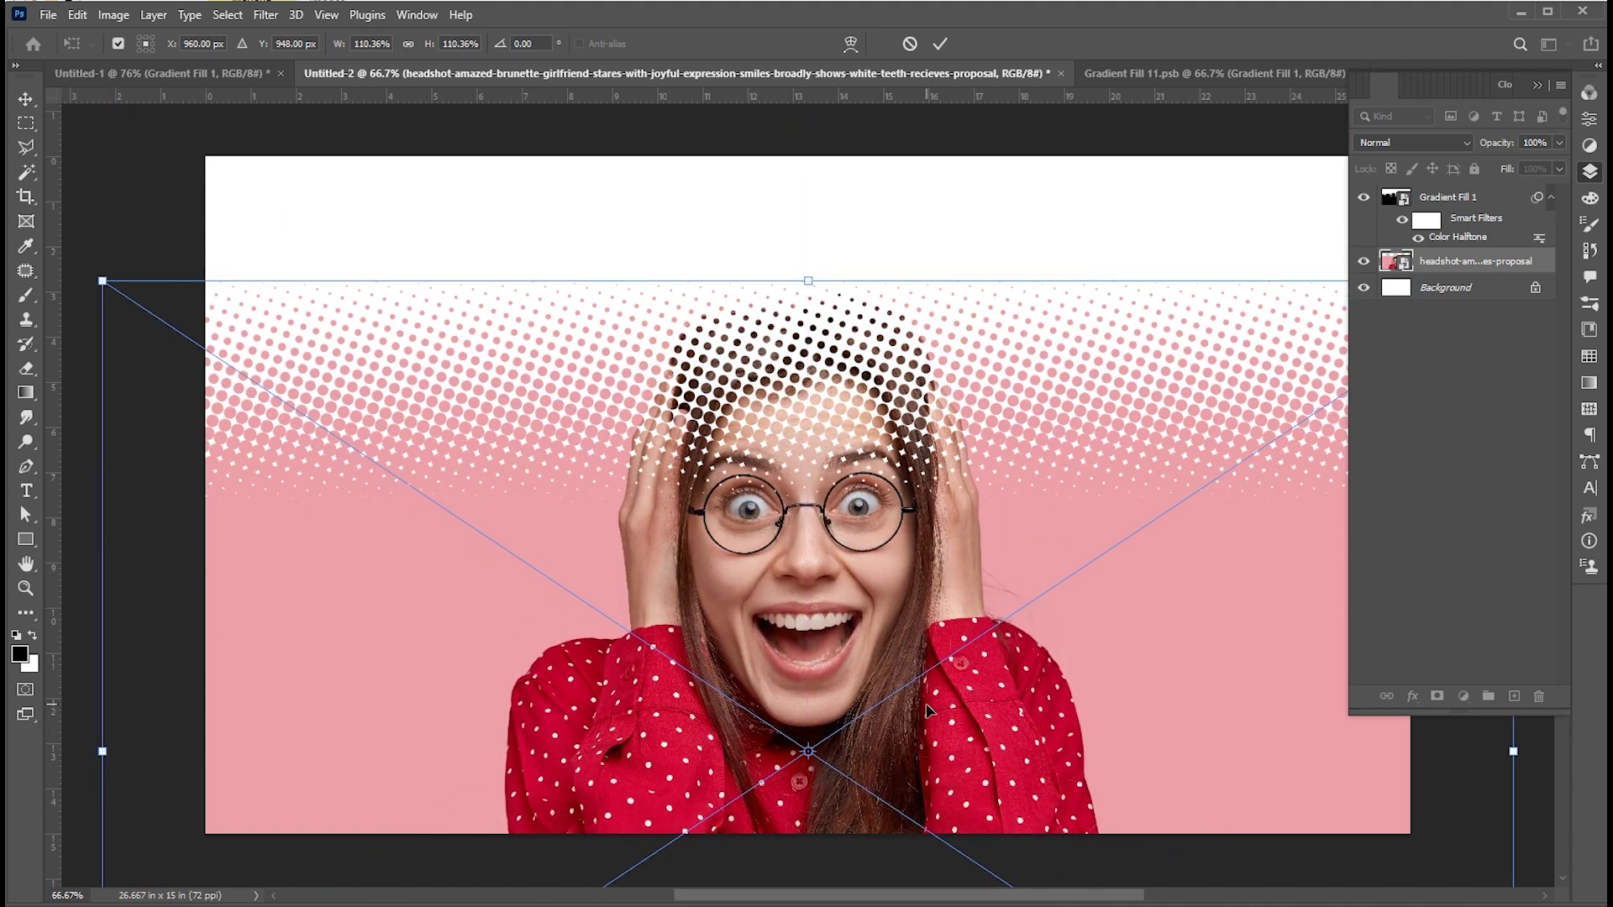
{"action": "key", "text": "Return"}
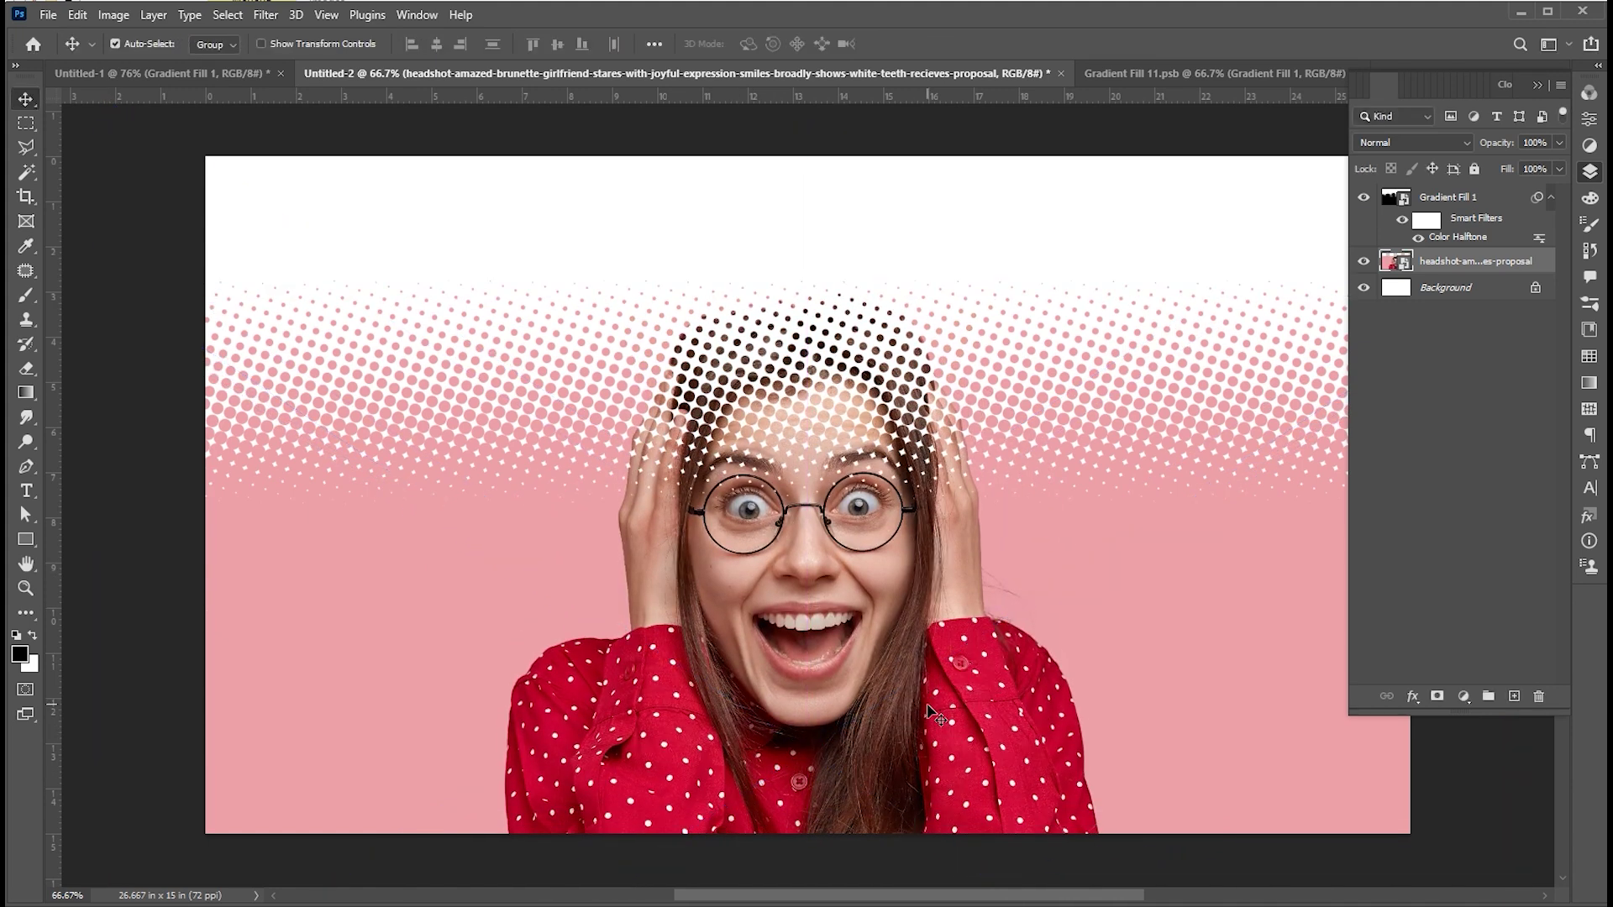